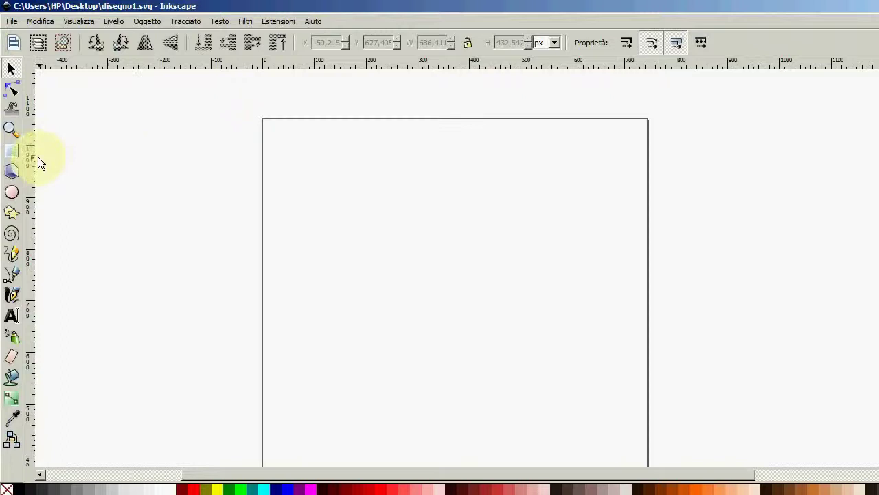
- Draw a yellow rectangle in the upper page and resize it to about 390 × 230 px
click(12, 157)
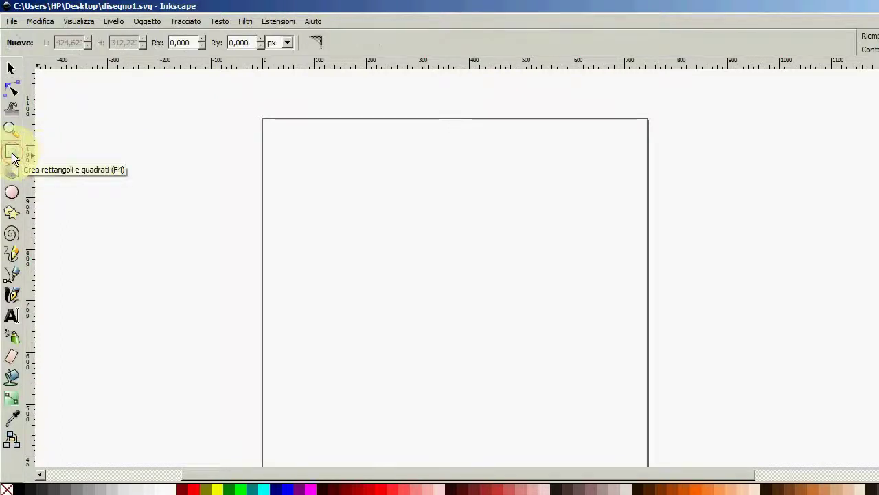
drag(321, 170, 529, 297)
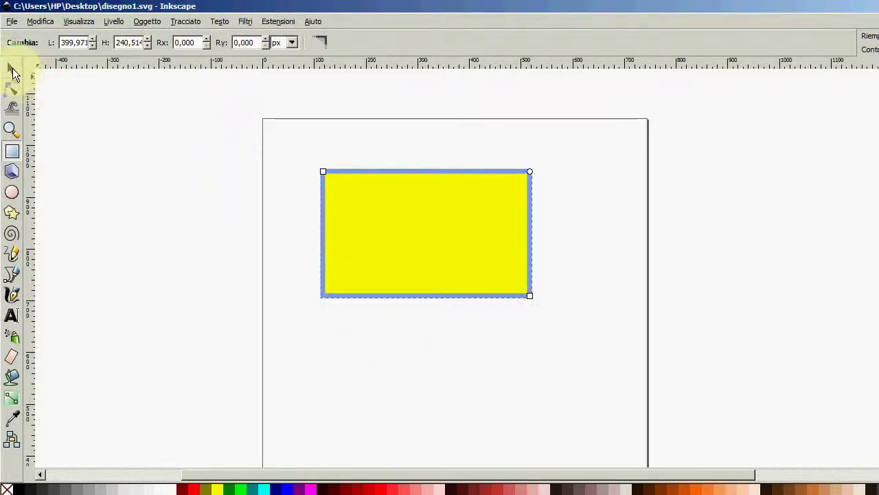
click(12, 69)
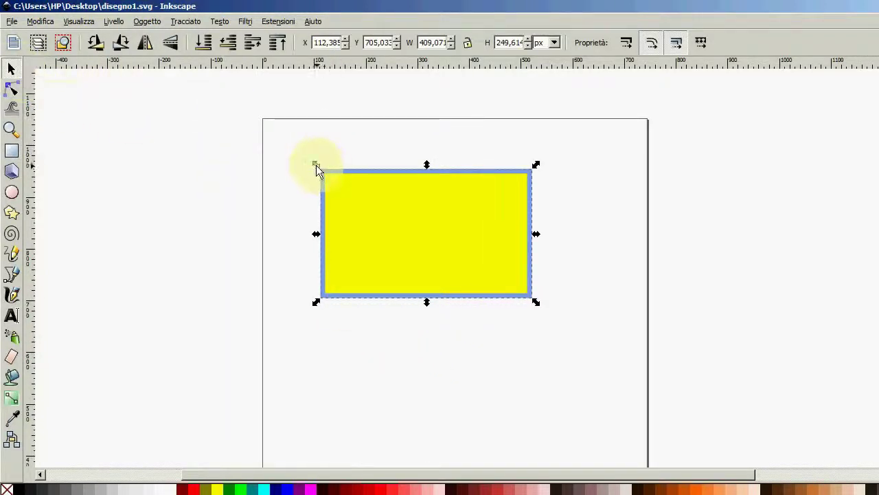
drag(316, 169, 352, 154)
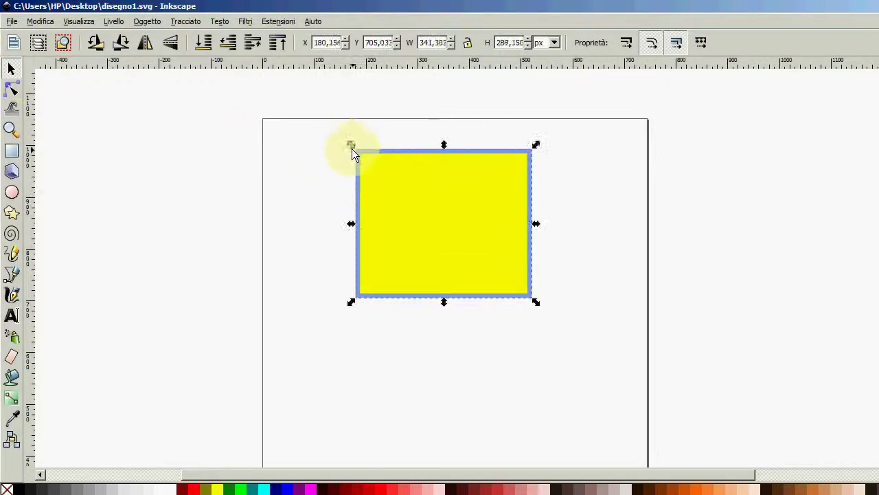
mouse_move(350, 147)
mouse_down()
mouse_move(318, 188)
mouse_move(367, 151)
mouse_move(346, 173)
mouse_move(326, 174)
mouse_up()
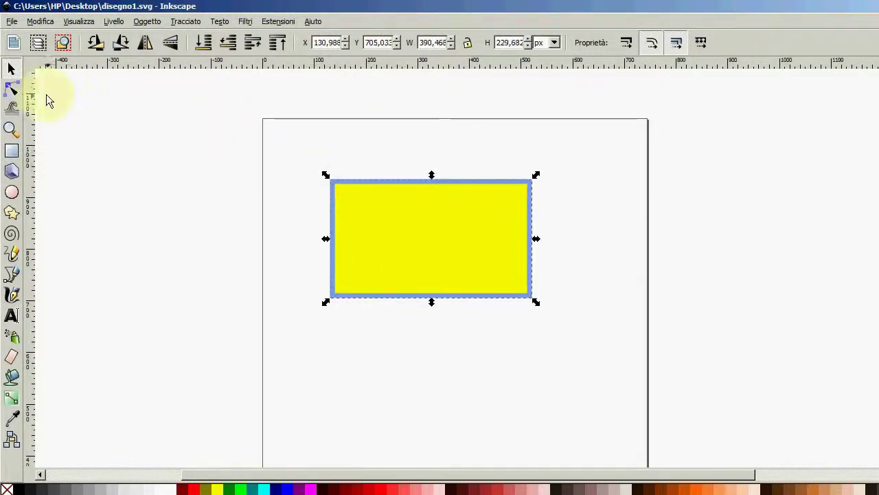
- Round the rectangle's corners until its ends are nearly semicircular, and widen it
click(12, 90)
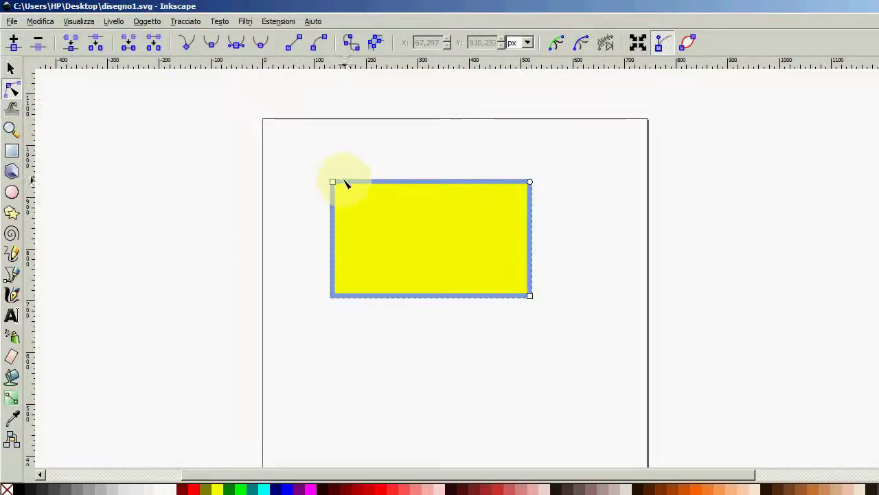
drag(334, 184, 325, 183)
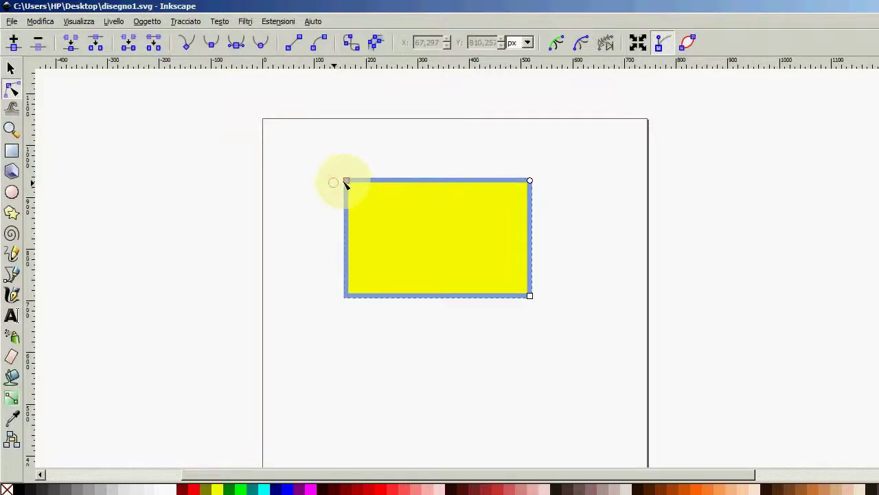
drag(532, 187, 535, 223)
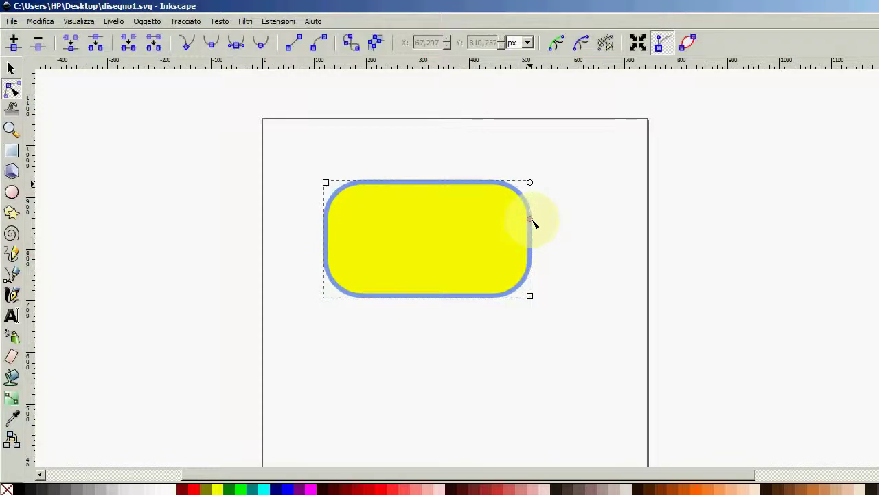
mouse_move(535, 223)
mouse_down()
mouse_move(538, 246)
mouse_move(538, 190)
mouse_move(537, 243)
mouse_move(537, 201)
mouse_move(500, 184)
mouse_move(520, 186)
mouse_move(424, 191)
mouse_move(483, 190)
mouse_up()
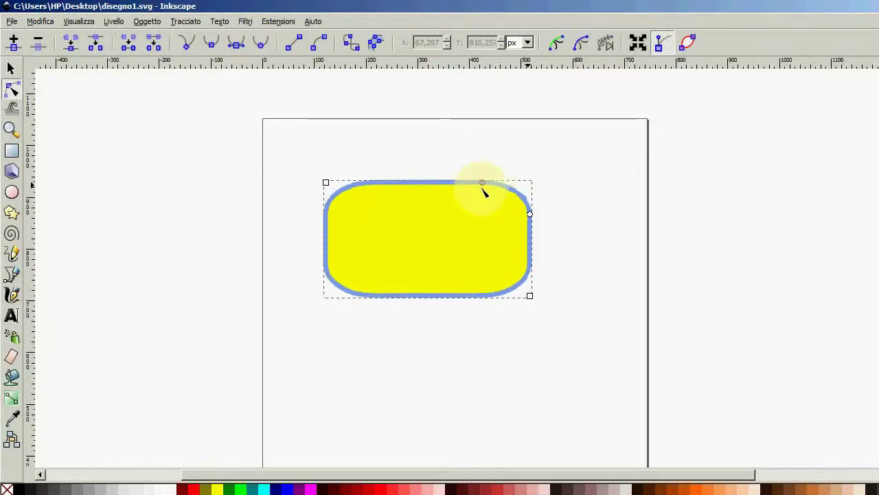
scroll(533, 220, up, 2)
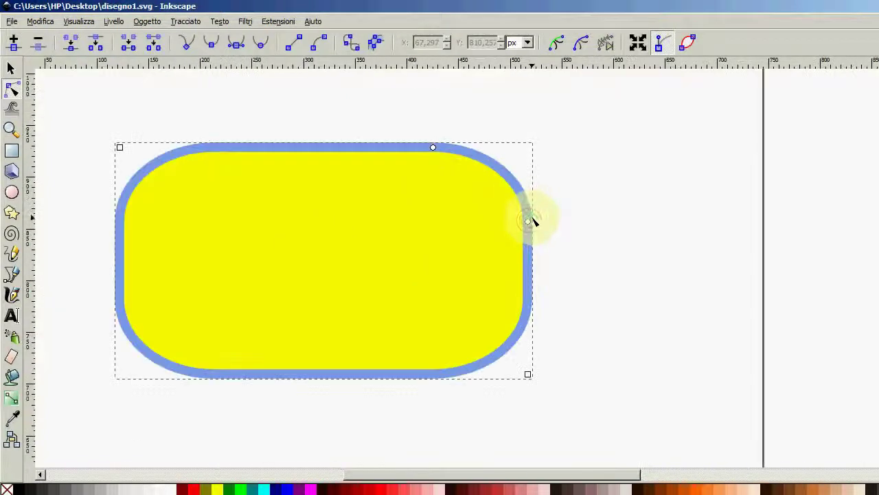
mouse_move(529, 228)
mouse_down()
mouse_move(529, 279)
mouse_move(528, 198)
mouse_up()
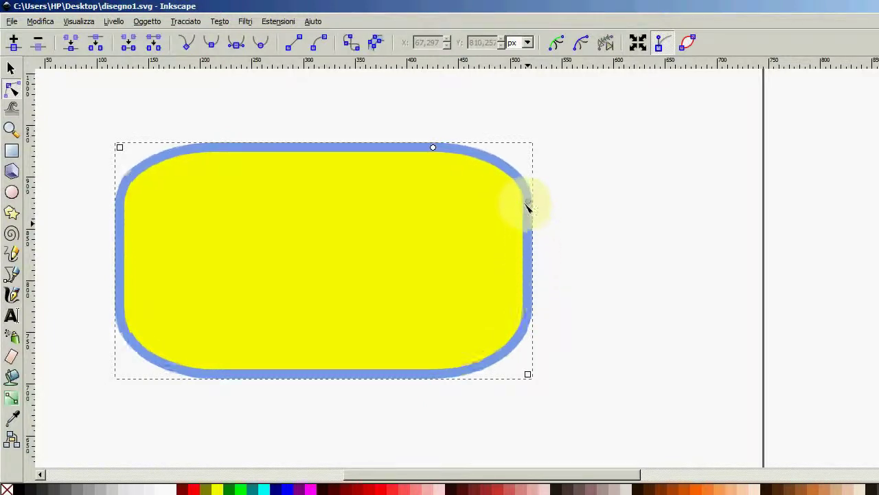
mouse_move(433, 150)
mouse_down()
mouse_move(344, 151)
mouse_move(495, 171)
mouse_move(475, 171)
mouse_up()
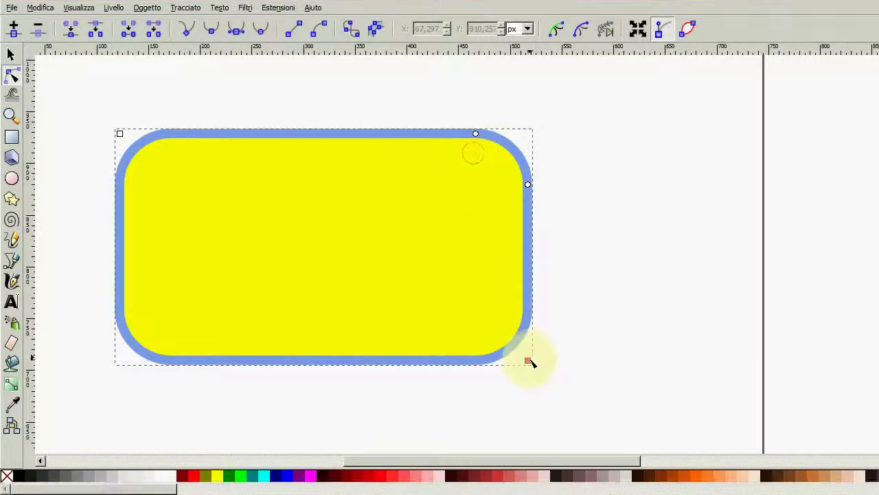
mouse_move(531, 361)
mouse_down()
mouse_move(543, 363)
mouse_move(471, 285)
mouse_move(570, 355)
mouse_move(542, 338)
mouse_up()
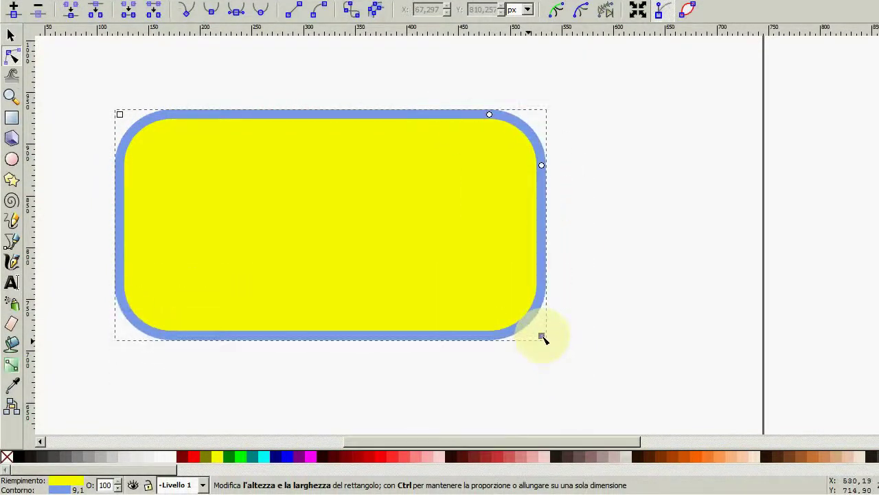
- Re-round the squared-off corners, recentre the rectangle, and settle the final corner rounding
drag(542, 170, 542, 116)
drag(496, 131, 540, 134)
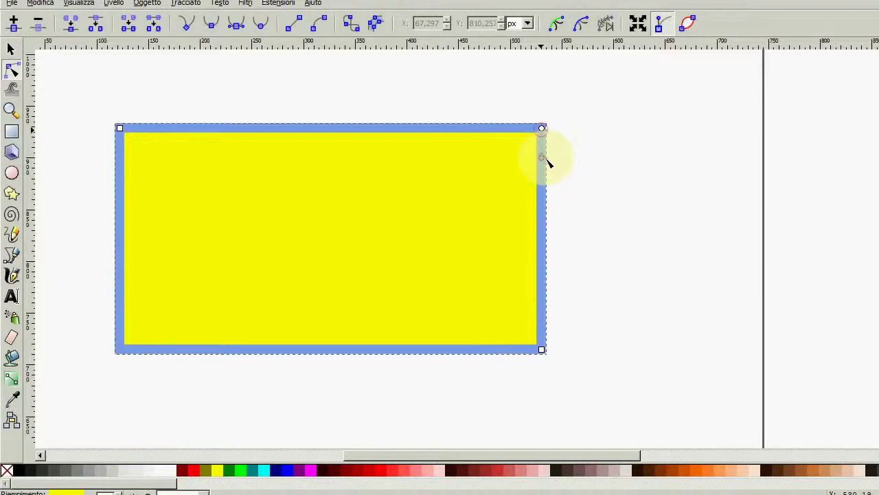
drag(542, 131, 500, 128)
mouse_move(542, 172)
mouse_down()
mouse_move(545, 200)
mouse_move(547, 193)
mouse_up()
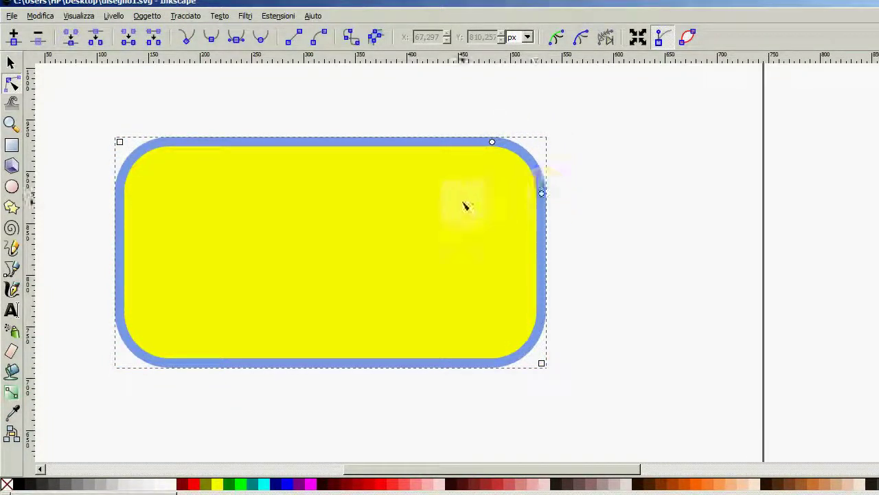
drag(319, 218, 394, 206)
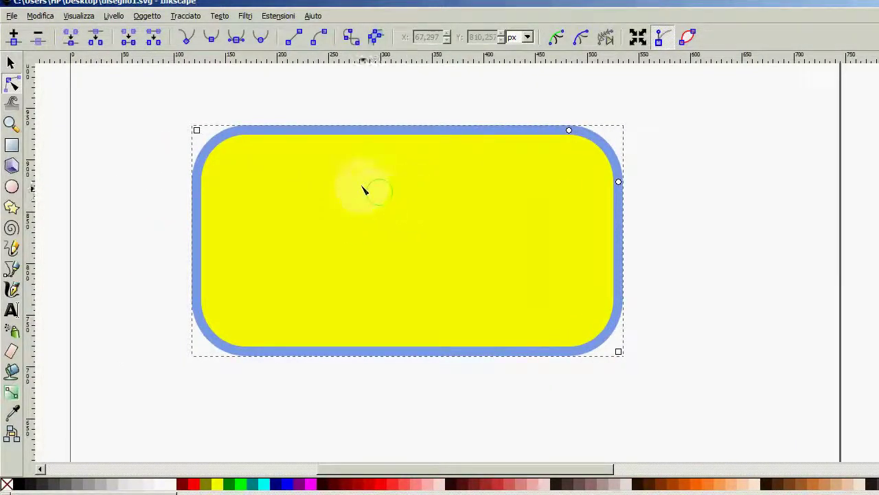
drag(569, 129, 631, 132)
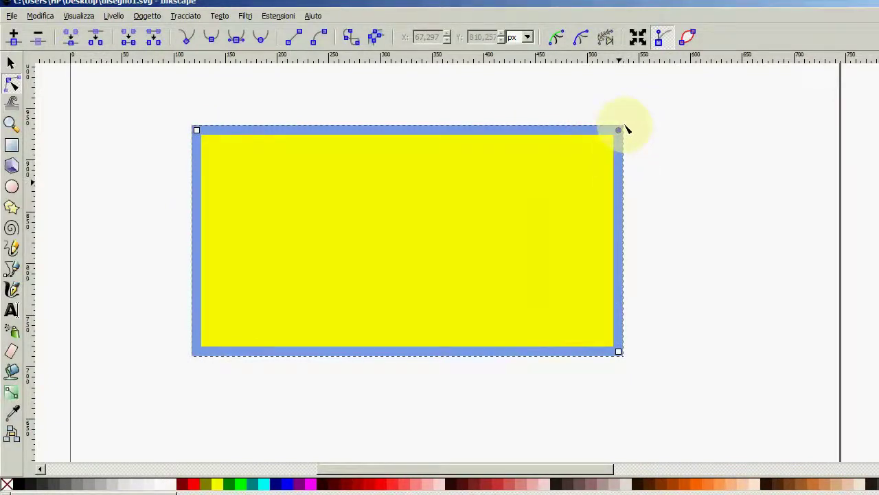
drag(626, 130, 619, 194)
drag(619, 131, 553, 130)
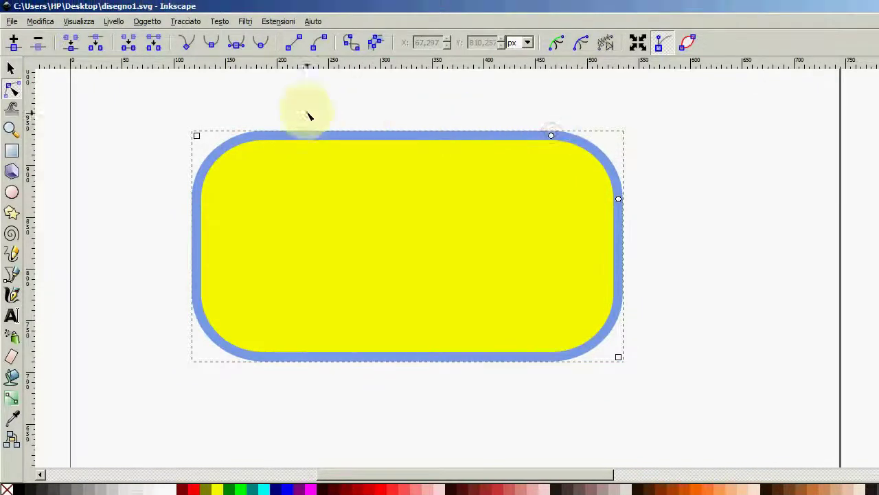
- Convert the rounded rectangle into a path with Object to Path (Da oggetto a tracciato)
click(152, 23)
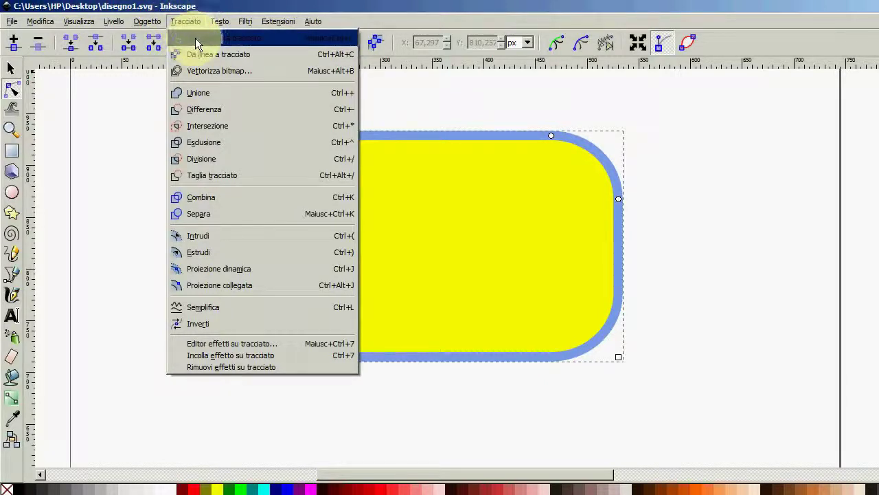
click(197, 43)
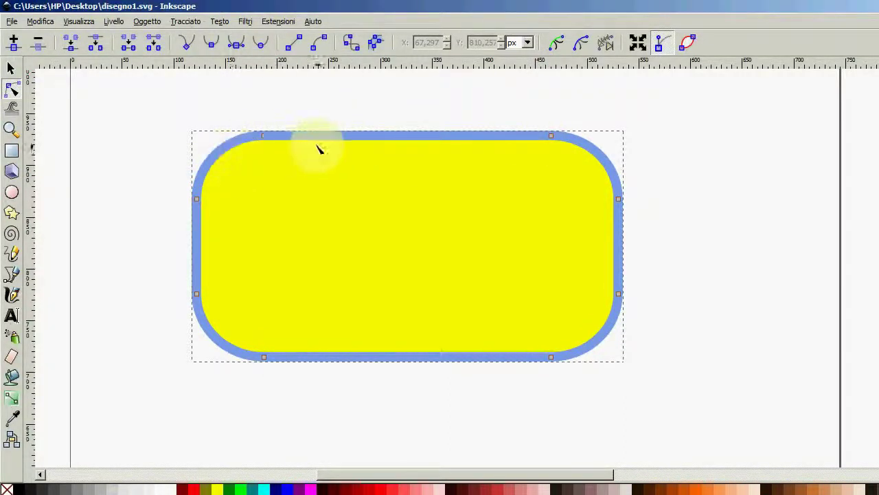
- Pull the top edge's nodes down into a deep curved dip rising to the upper right
click(332, 140)
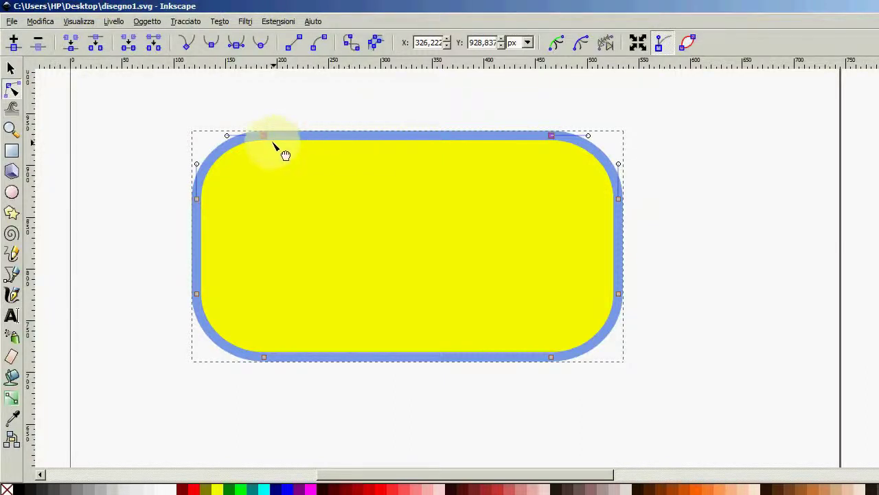
drag(268, 140, 293, 124)
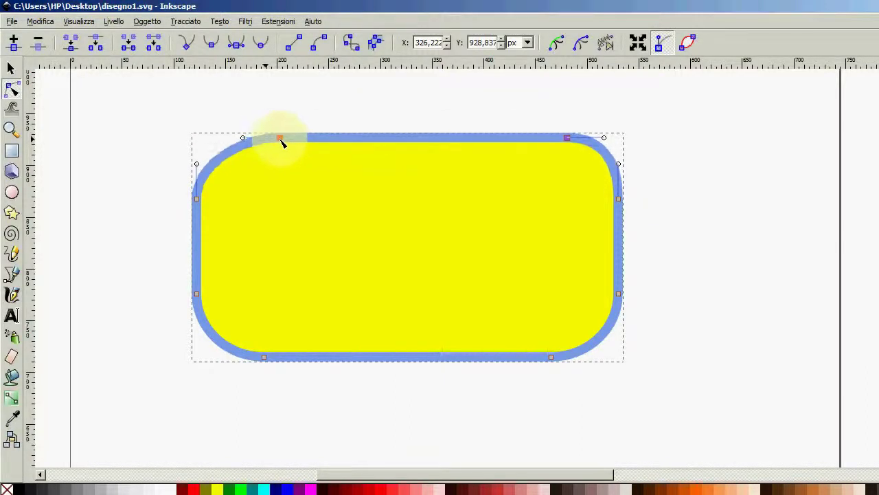
click(283, 138)
mouse_move(283, 141)
mouse_down()
mouse_move(357, 255)
mouse_move(313, 276)
mouse_up()
drag(356, 257, 351, 226)
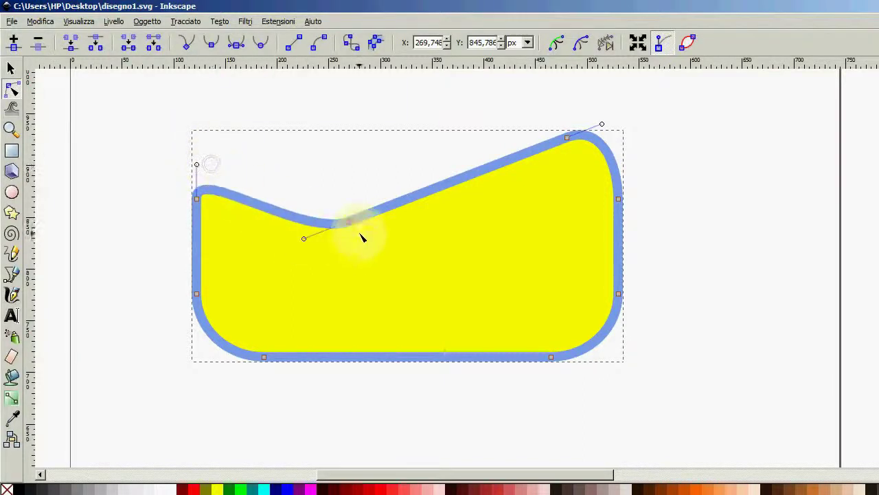
mouse_move(352, 224)
mouse_down()
mouse_move(377, 229)
mouse_move(416, 266)
mouse_move(409, 260)
mouse_up()
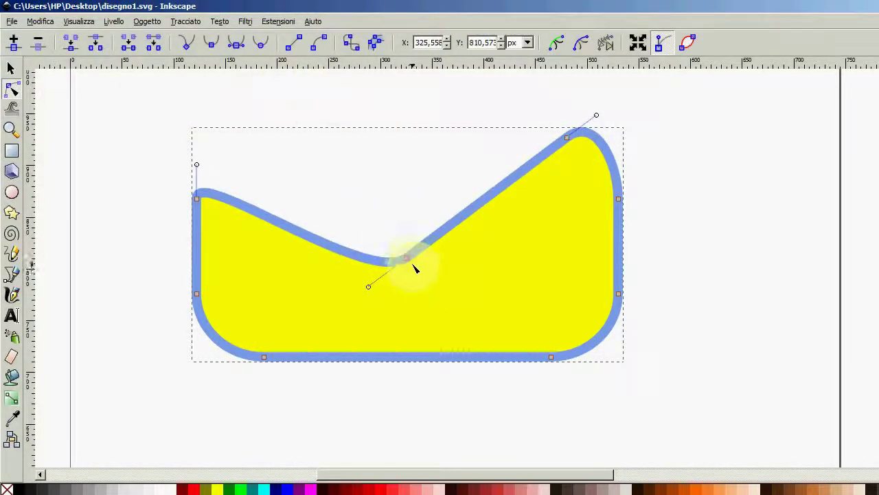
- Raise the dip node to flatten the top, and pull the top-right node into a notched spike
click(236, 44)
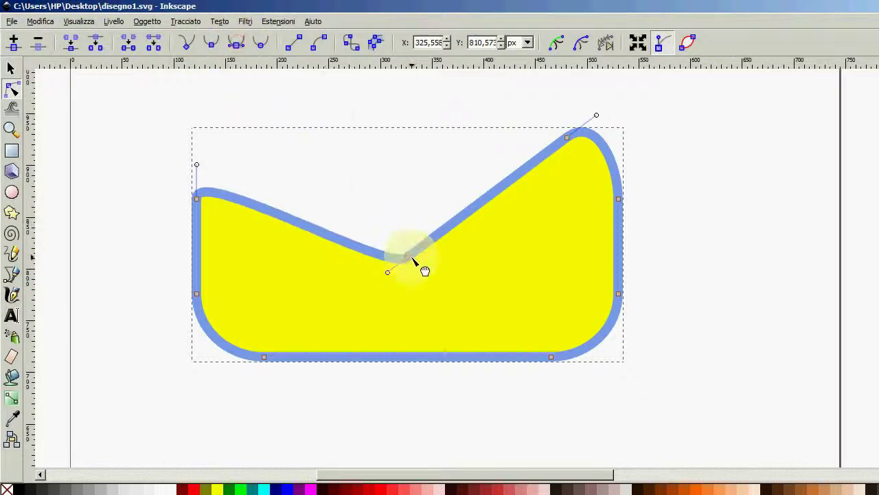
mouse_move(407, 259)
mouse_down()
mouse_move(487, 289)
mouse_move(467, 261)
mouse_move(444, 277)
mouse_move(510, 271)
mouse_move(478, 279)
mouse_move(467, 239)
mouse_move(484, 298)
mouse_move(466, 227)
mouse_move(463, 257)
mouse_move(559, 261)
mouse_move(472, 279)
mouse_up()
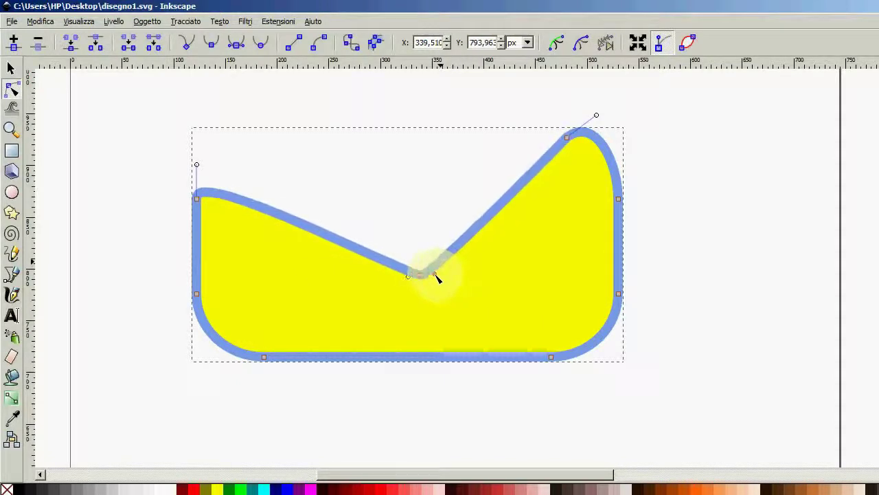
mouse_move(431, 275)
mouse_down()
mouse_move(573, 261)
mouse_move(459, 281)
mouse_up()
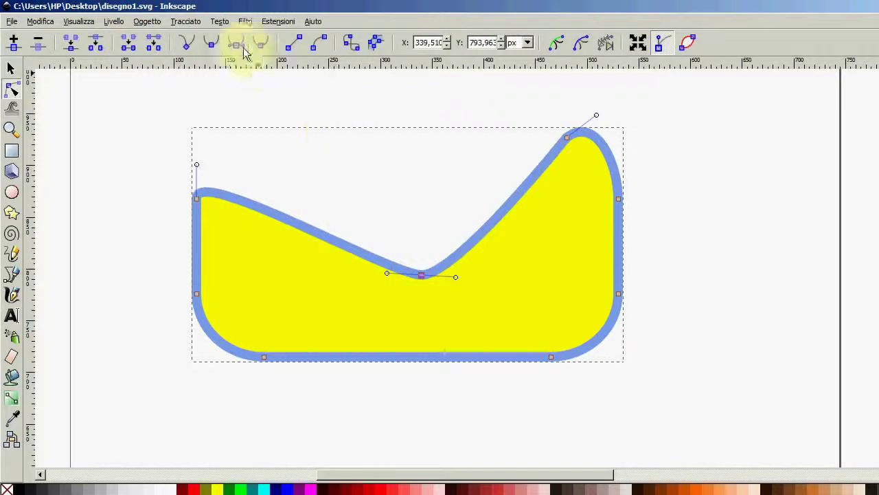
mouse_move(421, 274)
mouse_down()
mouse_move(393, 178)
mouse_move(443, 229)
mouse_up()
click(569, 140)
drag(596, 118, 558, 300)
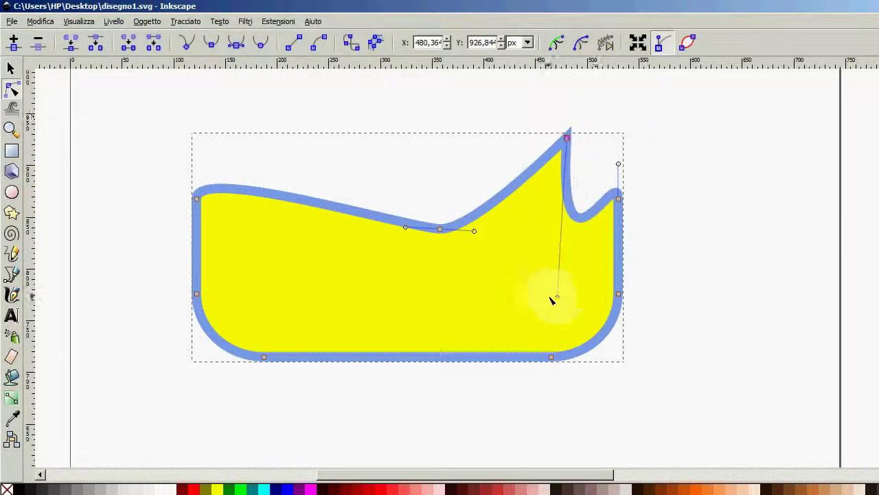
- Add nodes to the upper-left, left and slanted top-right segments, reshape them, and delete a top node
click(320, 207)
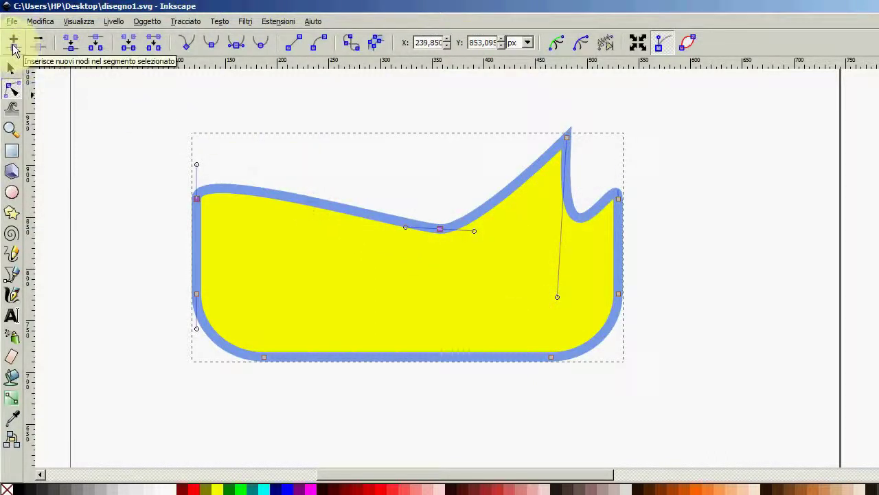
click(13, 47)
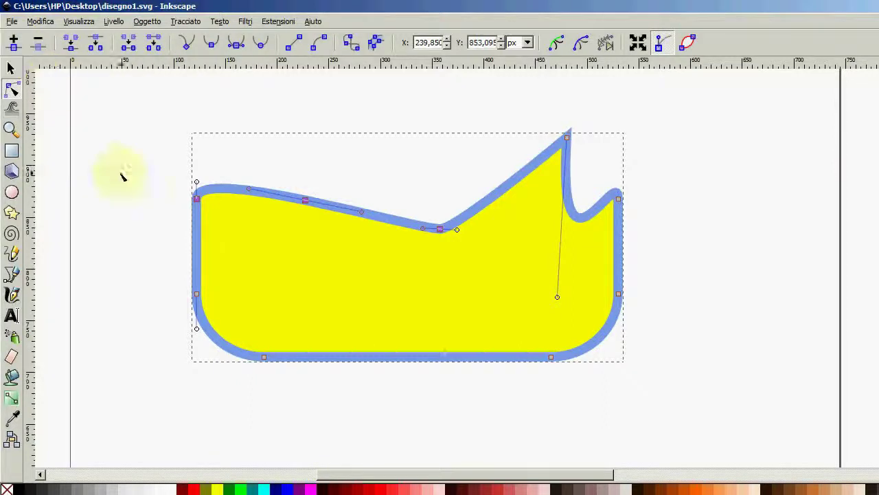
click(200, 250)
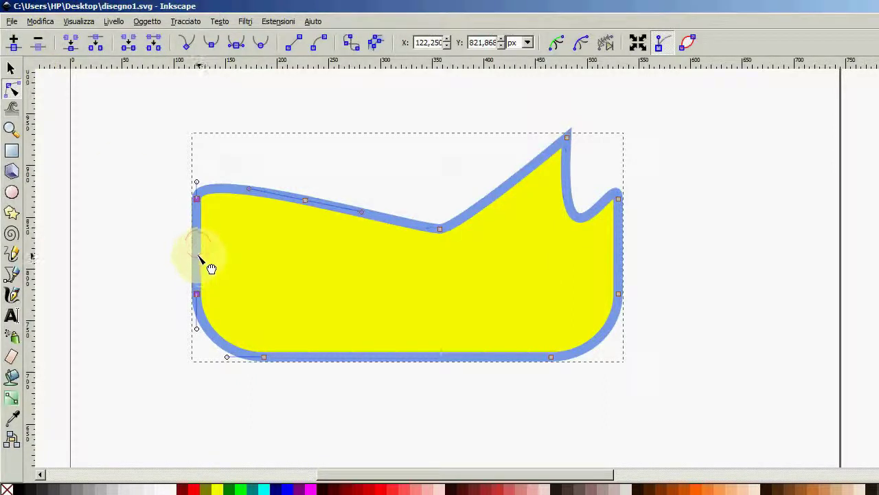
click(15, 43)
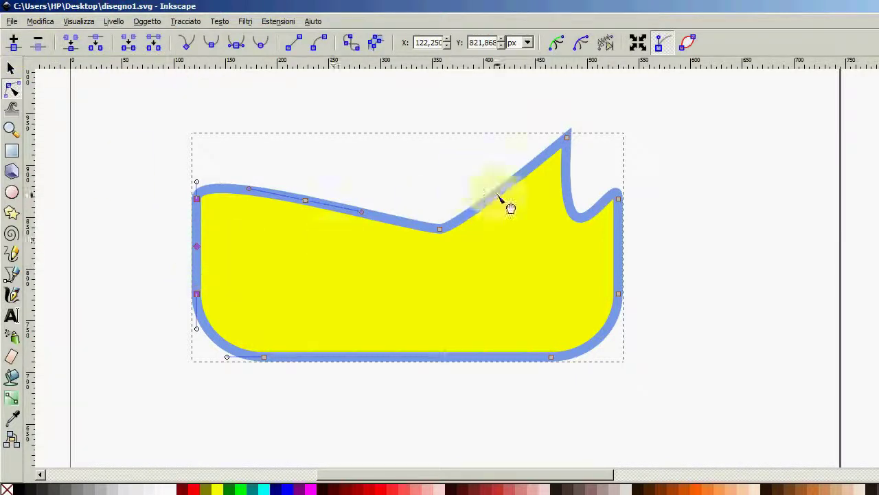
click(507, 180)
click(13, 43)
mouse_move(512, 190)
mouse_down()
mouse_move(522, 221)
mouse_move(457, 147)
mouse_up()
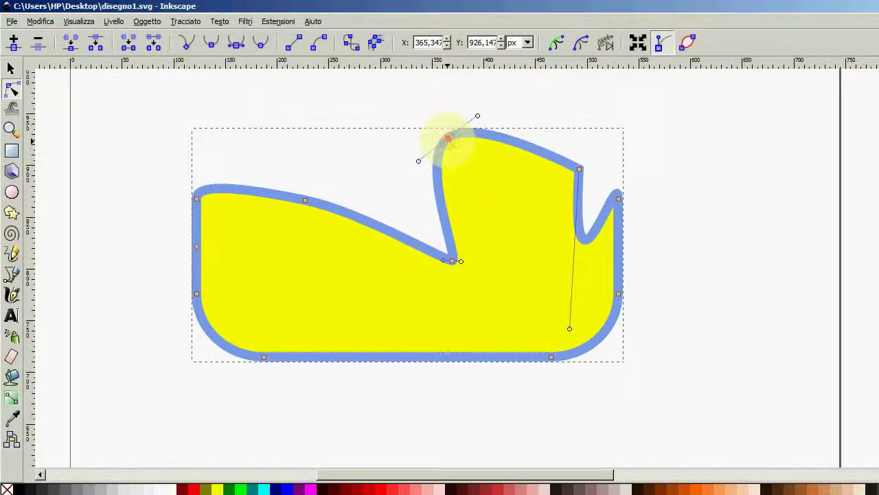
click(38, 43)
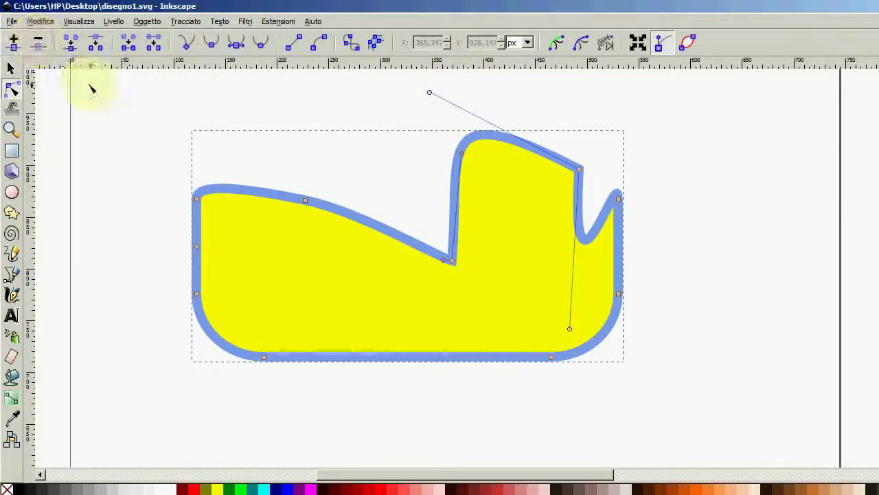
- Break the upper curve at a new node and drag the two broken ends into place
double_click(307, 203)
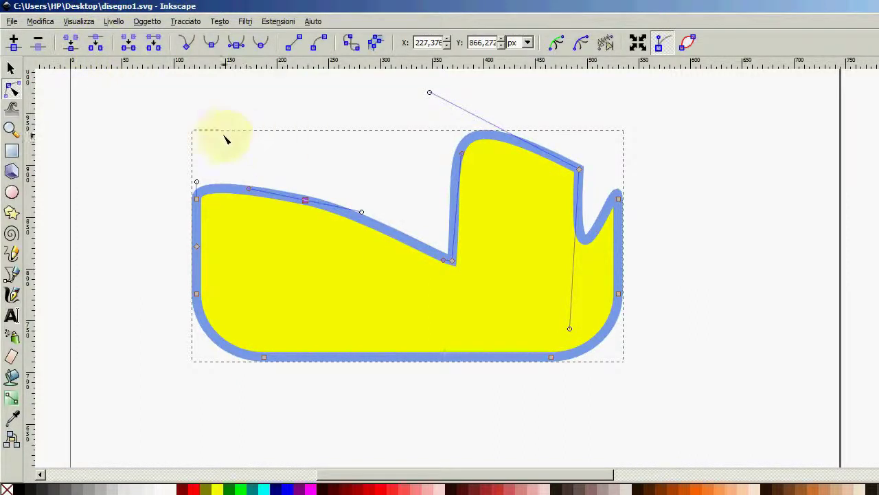
click(96, 44)
click(316, 170)
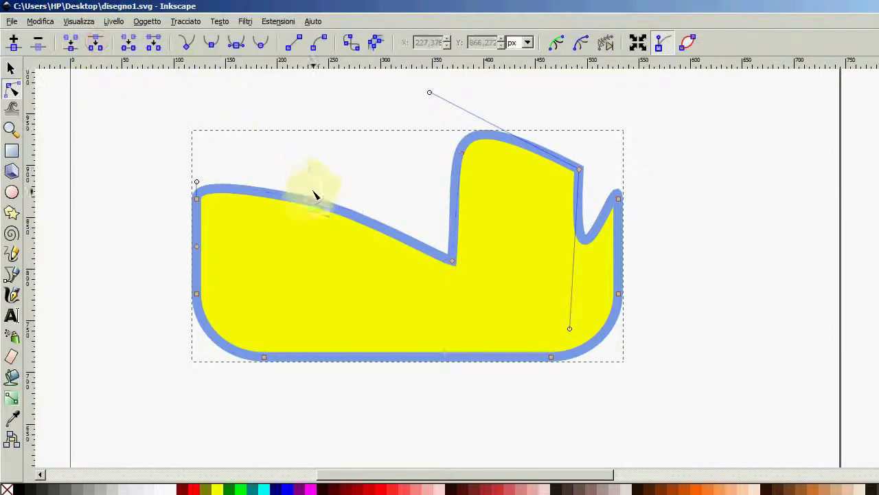
drag(307, 203, 355, 183)
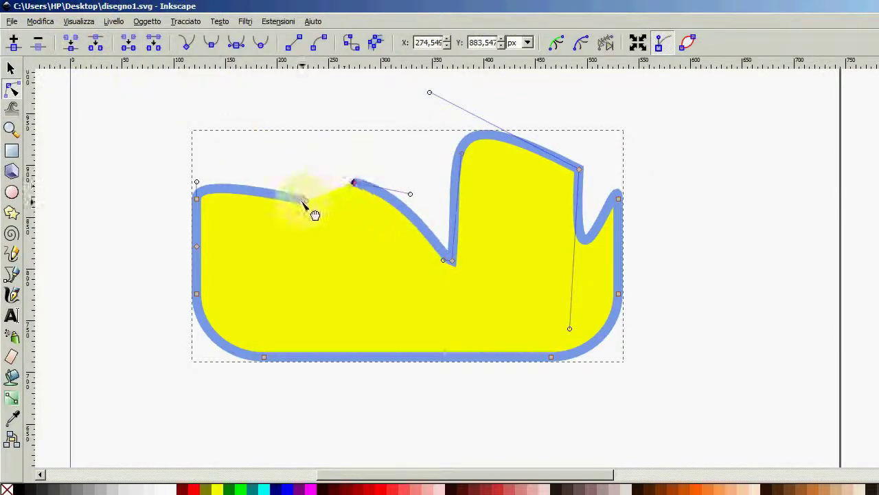
drag(305, 197, 268, 157)
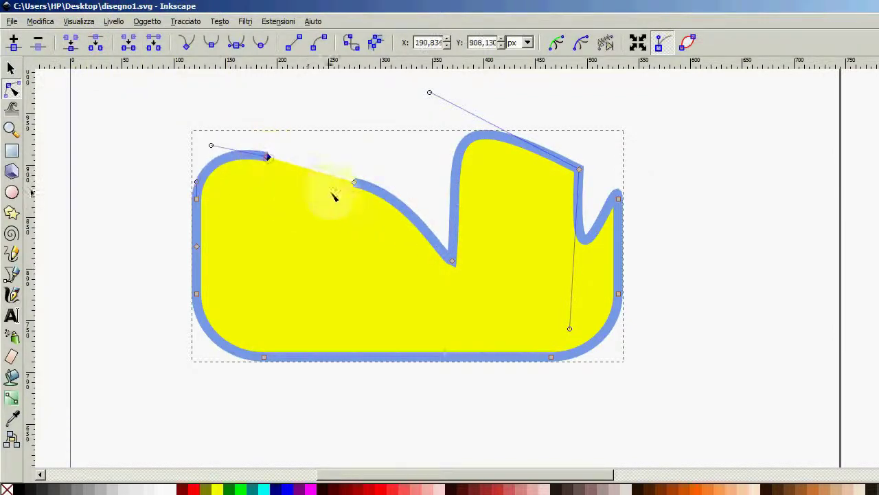
drag(367, 203, 316, 160)
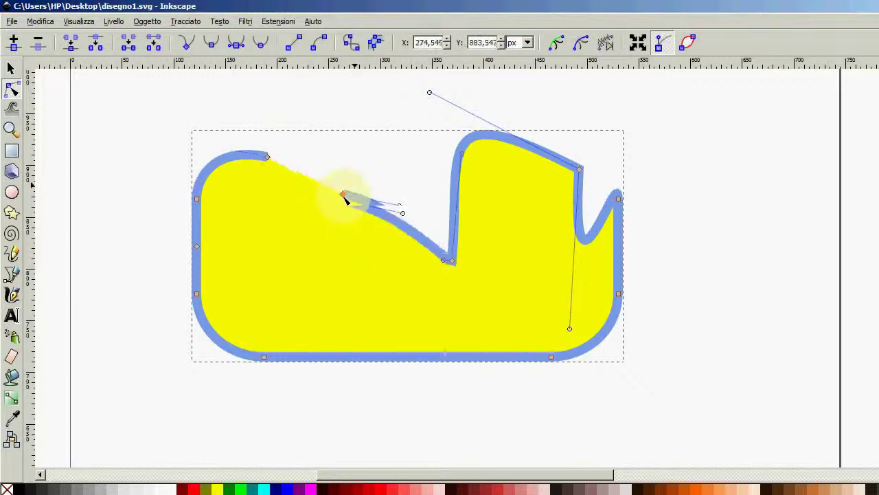
drag(316, 161, 301, 162)
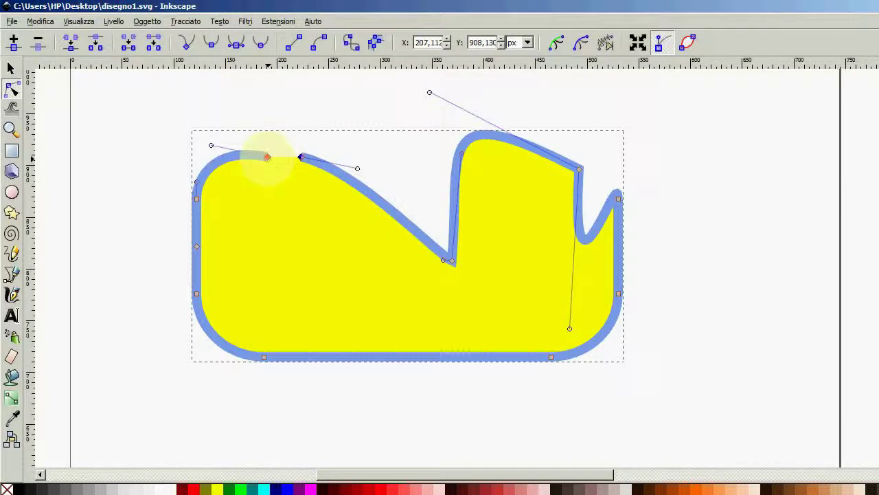
- Select the two open end nodes at the top and join them to close the gap
shift+click(267, 157)
key(shift+j)
click(271, 144)
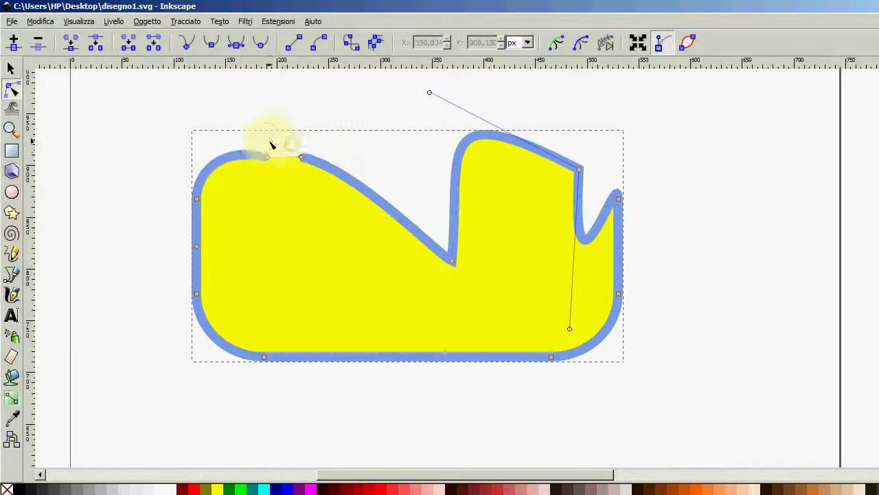
drag(245, 133, 290, 160)
key(ctrl+z)
key(Escape)
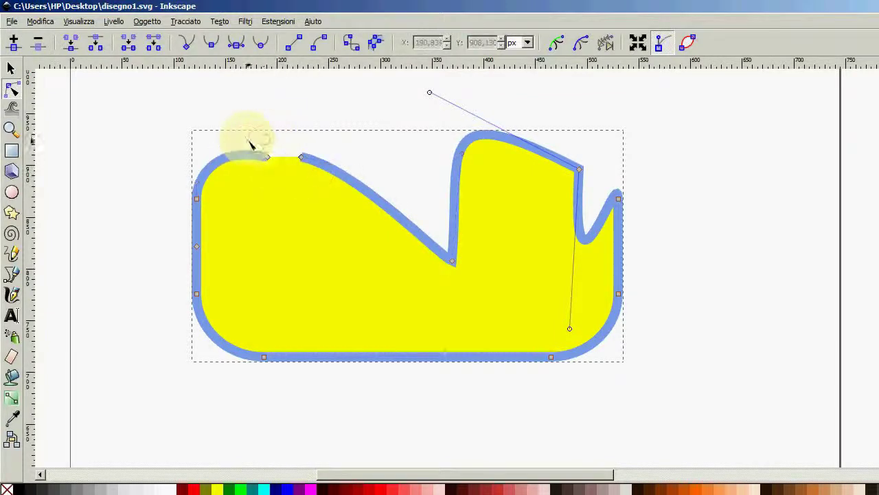
drag(247, 137, 320, 183)
key(shift+j)
click(282, 138)
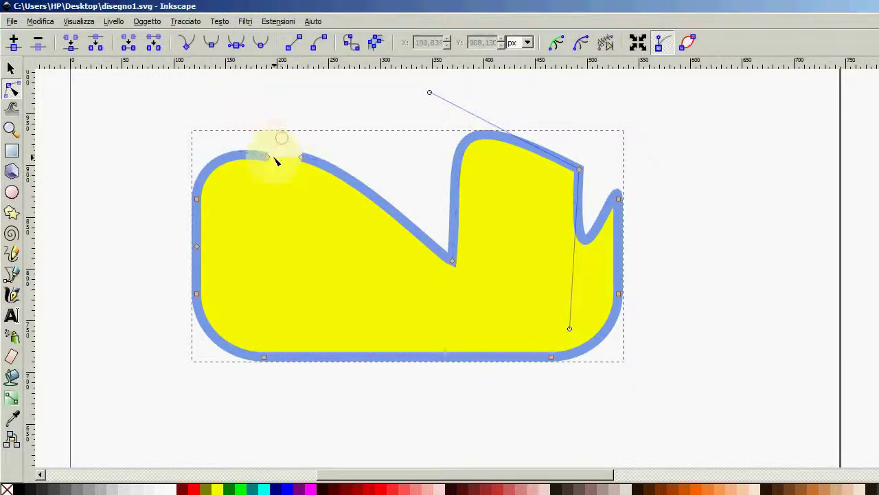
click(270, 157)
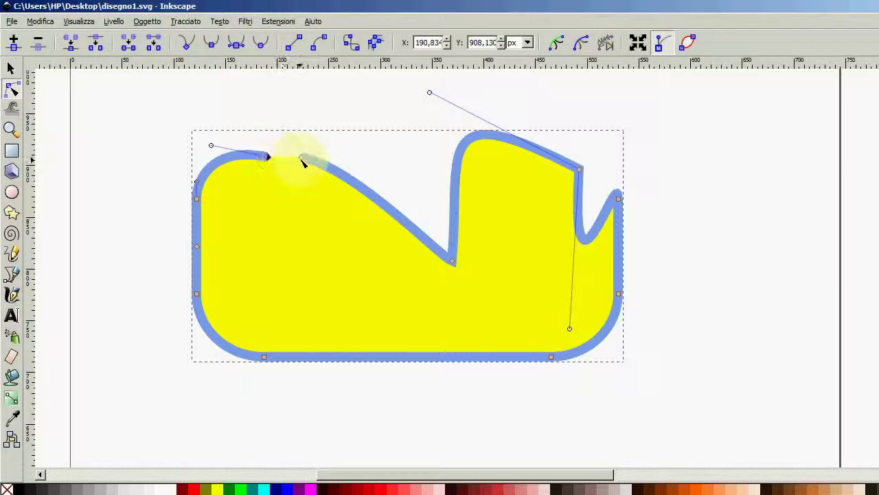
click(302, 158)
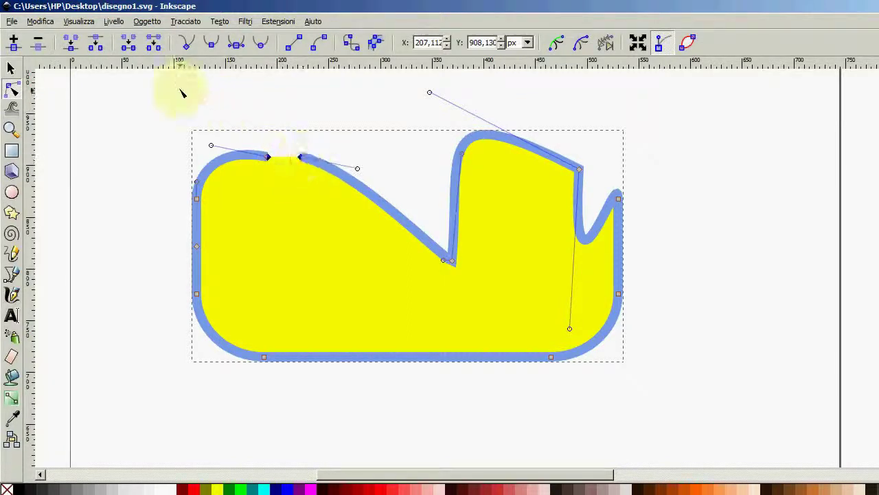
click(72, 49)
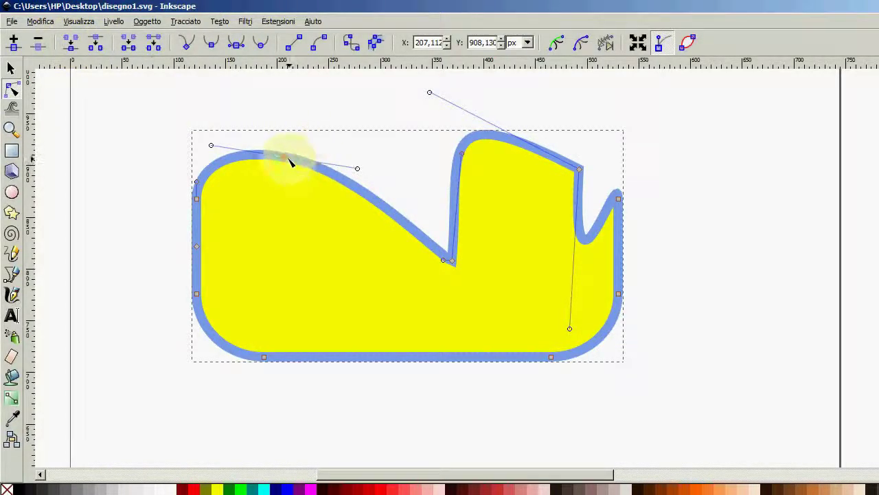
- Raise the merged top node, make it smooth, and widen its curve with the right handle
drag(285, 158, 292, 145)
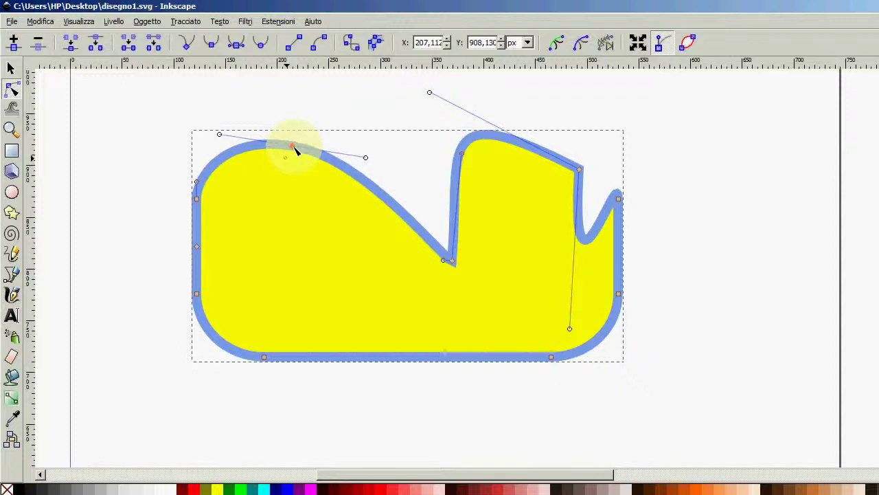
click(189, 45)
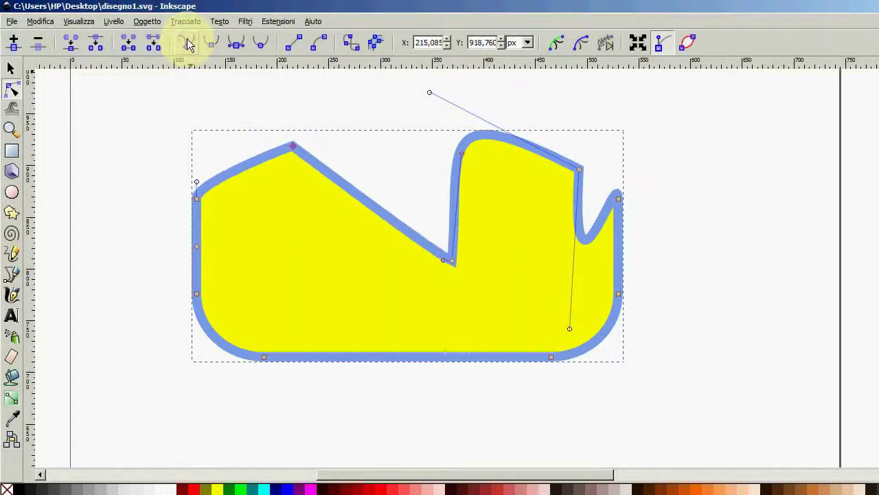
click(215, 46)
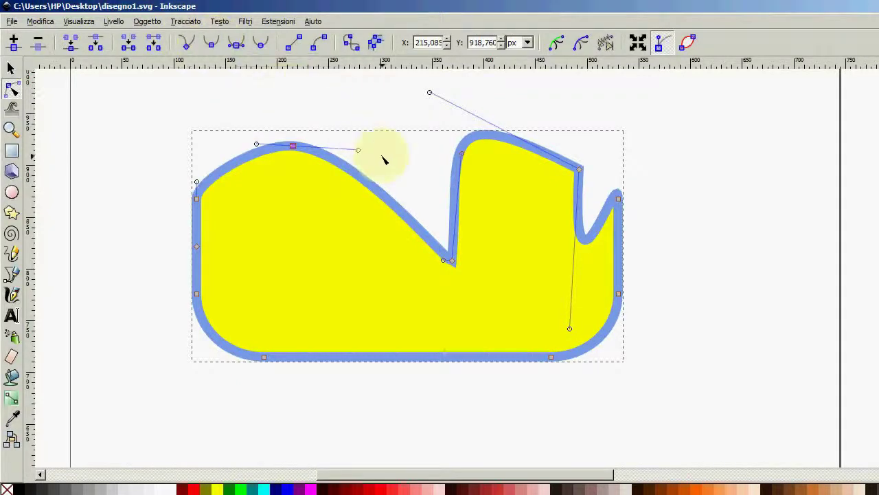
mouse_move(358, 149)
mouse_down()
mouse_move(366, 198)
mouse_move(402, 165)
mouse_move(362, 163)
mouse_up()
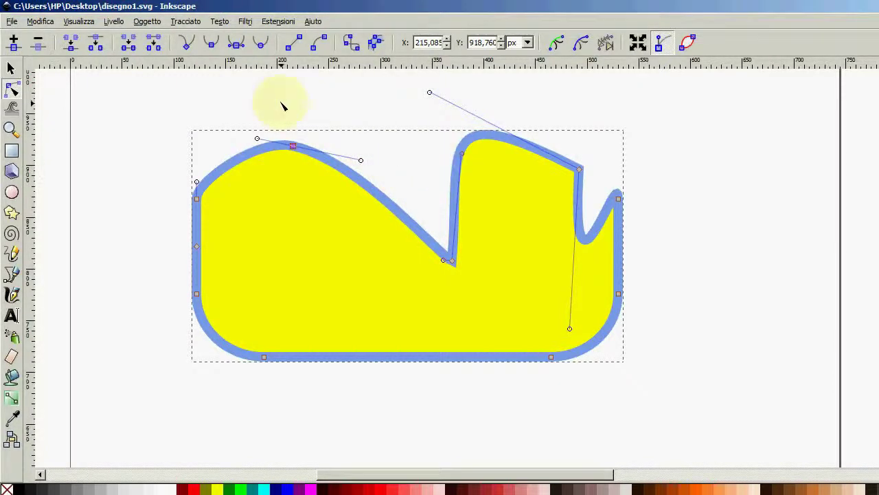
- Shrink the yellow shape slightly, rotate it clockwise, and move it near the page centre
click(11, 69)
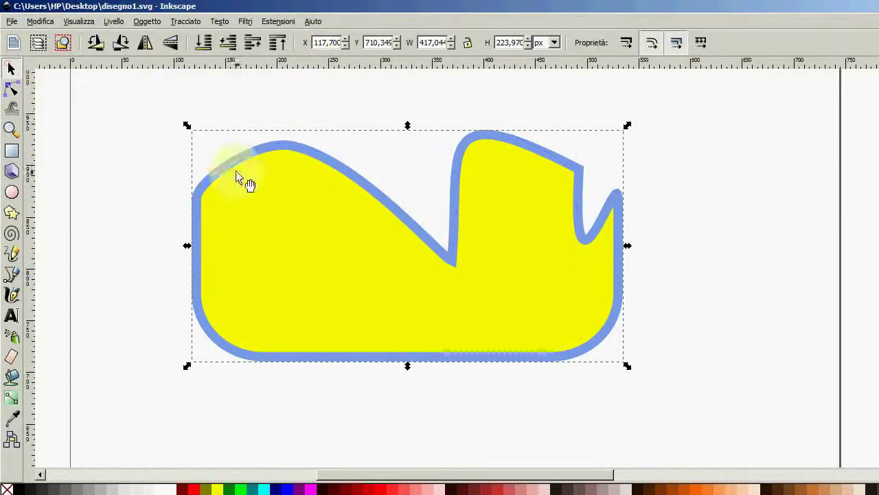
drag(298, 220, 310, 212)
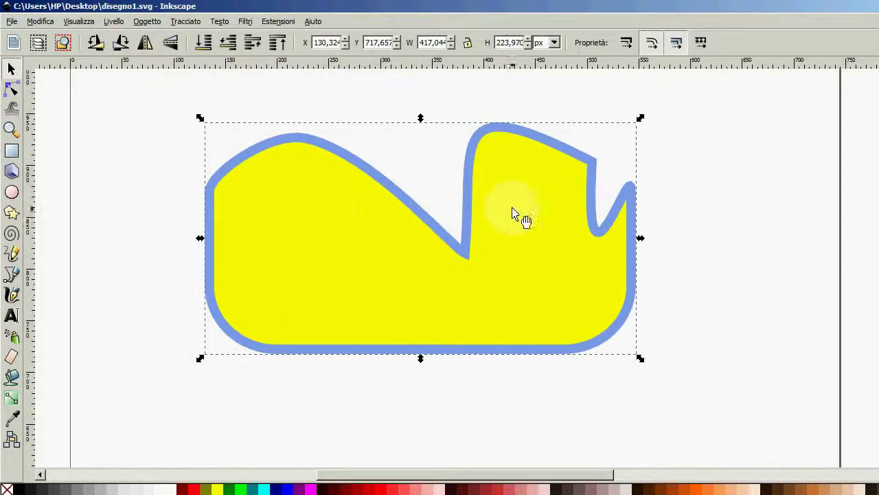
mouse_move(641, 119)
mouse_down()
mouse_move(580, 184)
mouse_move(623, 124)
mouse_move(608, 131)
mouse_up()
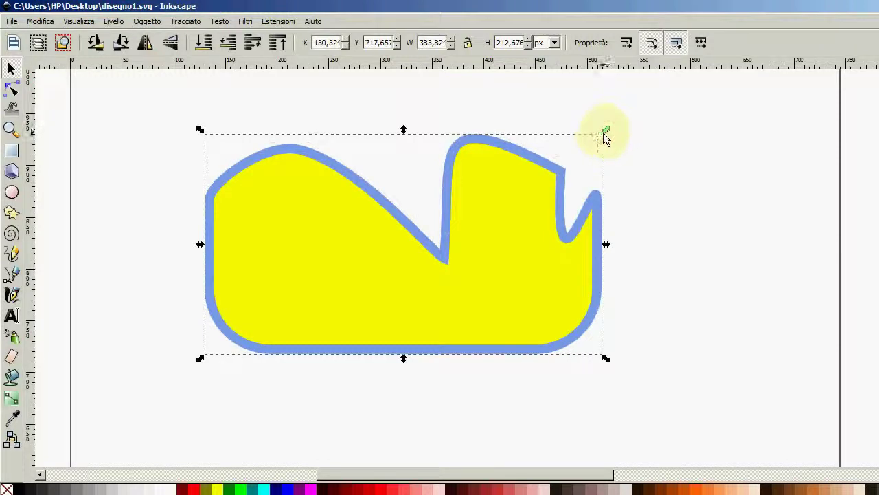
click(512, 223)
mouse_move(607, 130)
mouse_down()
mouse_move(608, 237)
mouse_move(591, 106)
mouse_move(539, 83)
mouse_up()
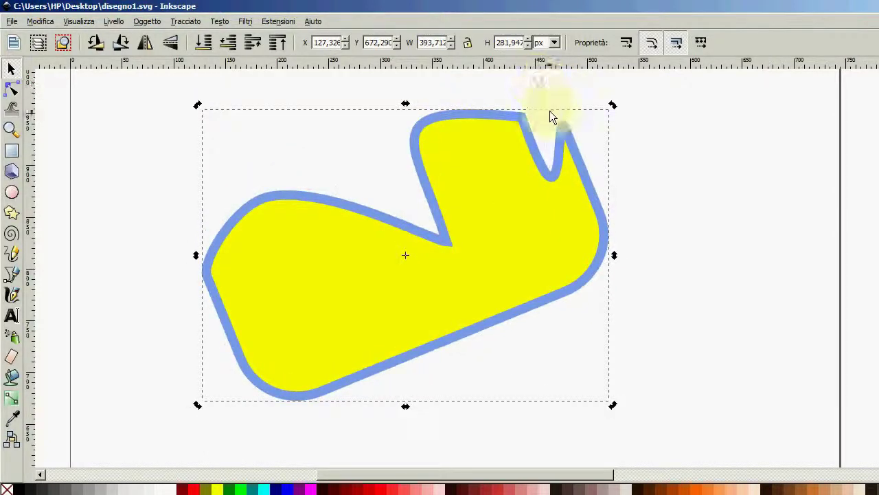
drag(483, 272, 386, 273)
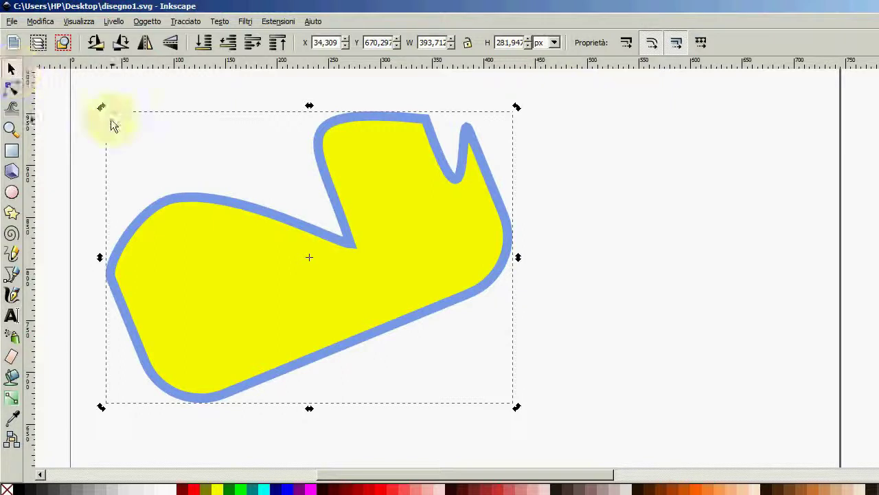
mouse_move(344, 254)
mouse_down()
mouse_move(453, 268)
mouse_move(468, 258)
mouse_move(430, 272)
mouse_move(503, 269)
mouse_up()
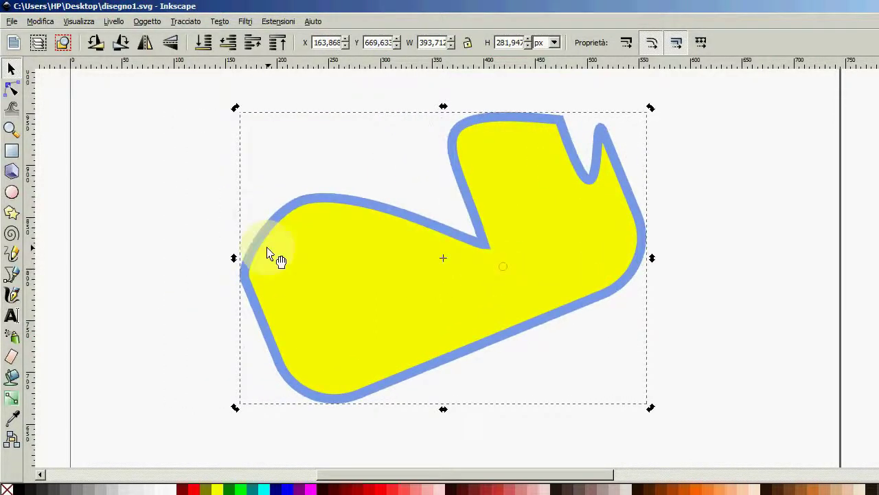
drag(157, 124, 317, 274)
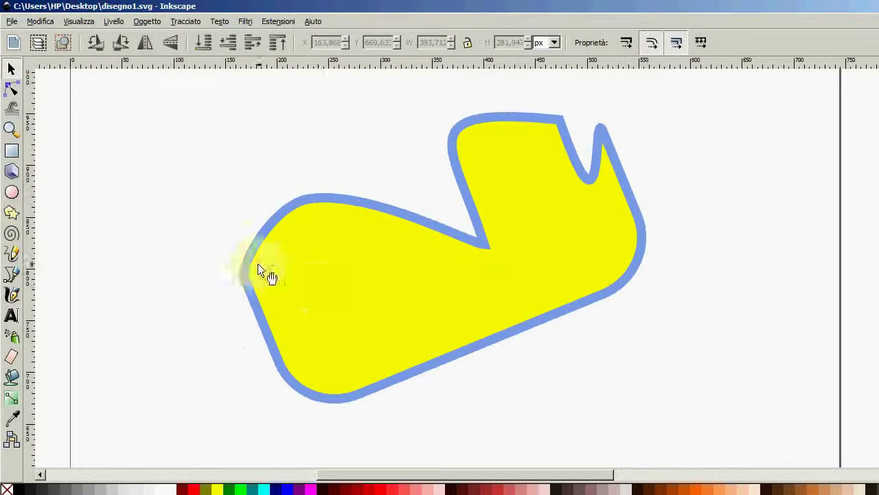
- Draw a magenta-filled circle and move it onto the yellow shape
click(12, 193)
drag(136, 128, 259, 251)
drag(280, 283, 308, 298)
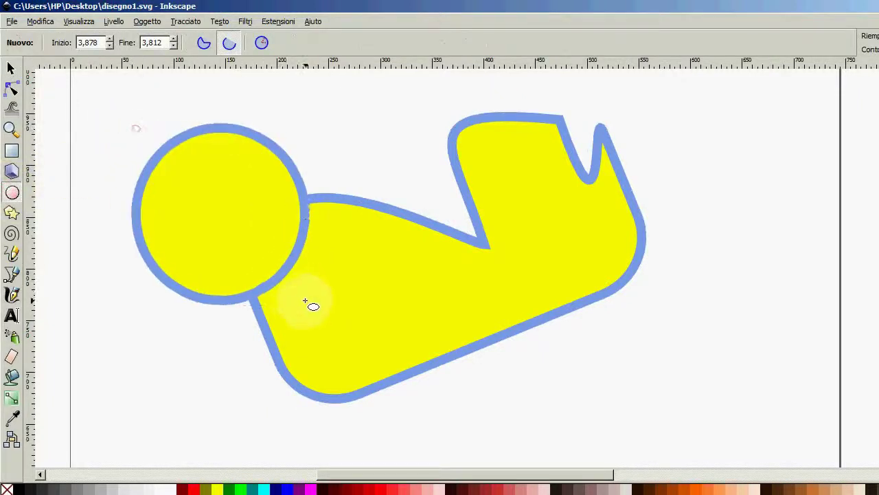
click(311, 456)
click(248, 181)
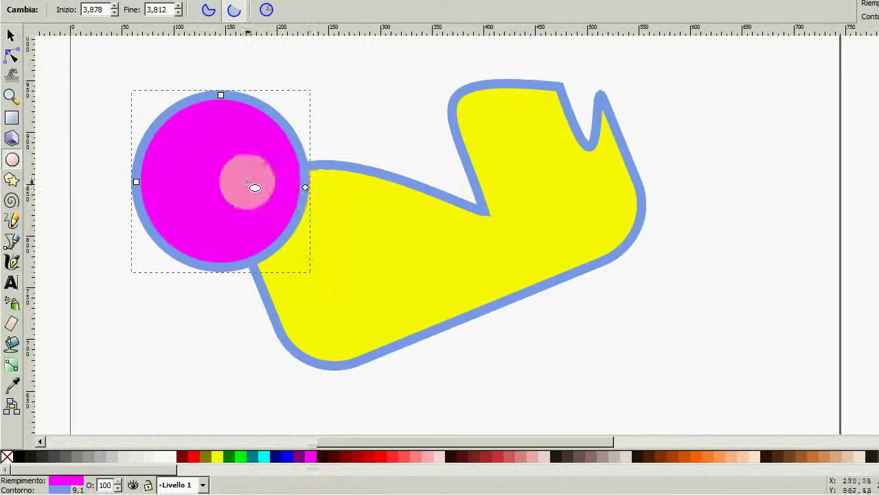
click(10, 75)
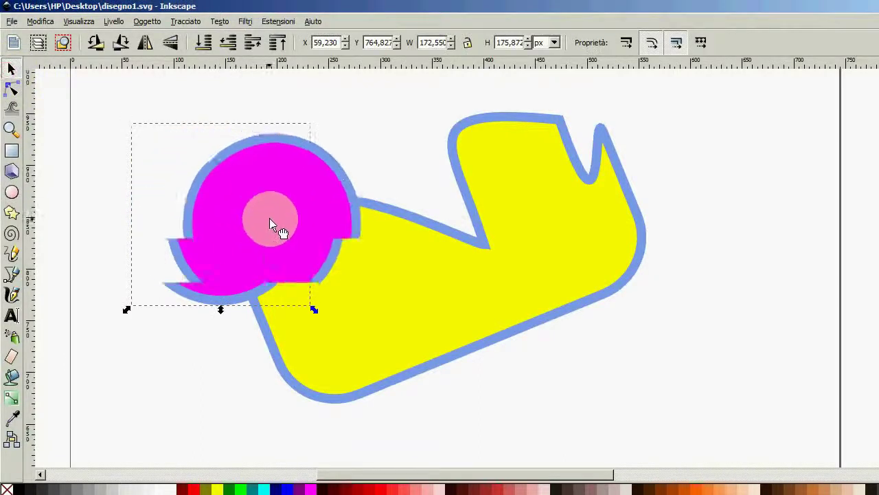
drag(224, 218, 343, 244)
mouse_move(343, 214)
mouse_down()
mouse_move(425, 284)
mouse_move(324, 287)
mouse_move(373, 279)
mouse_move(343, 257)
mouse_move(386, 268)
mouse_move(366, 264)
mouse_move(452, 242)
mouse_move(323, 244)
mouse_move(383, 241)
mouse_move(310, 267)
mouse_move(332, 292)
mouse_move(345, 259)
mouse_up()
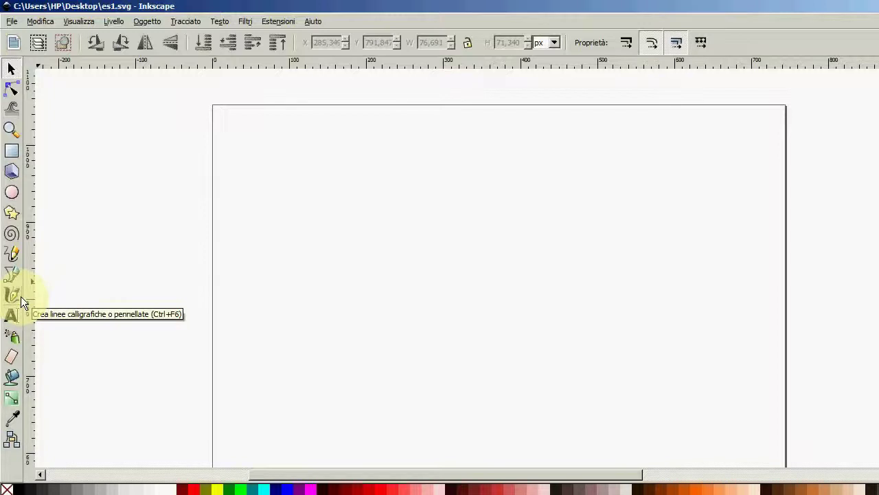
- Test freehand strokes with smoothing lowered to 14, deleting each to leave the page empty
click(14, 256)
mouse_move(305, 193)
mouse_down()
mouse_move(496, 225)
mouse_move(335, 202)
mouse_up()
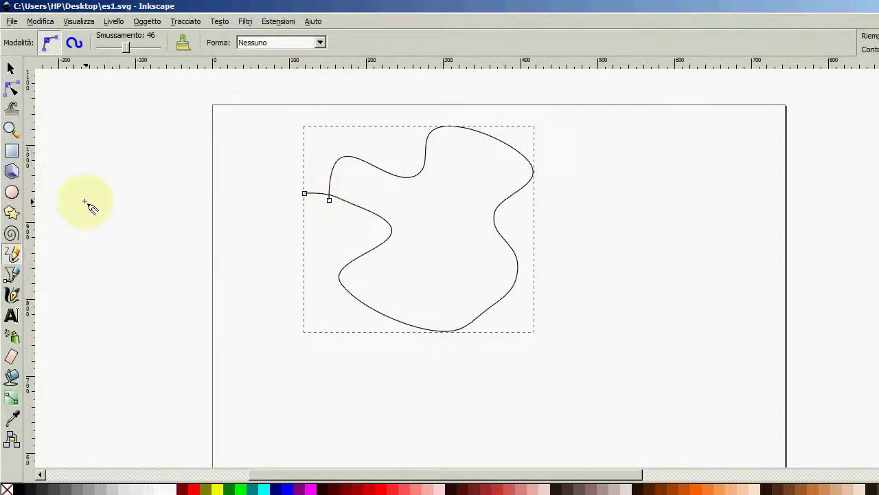
key(Delete)
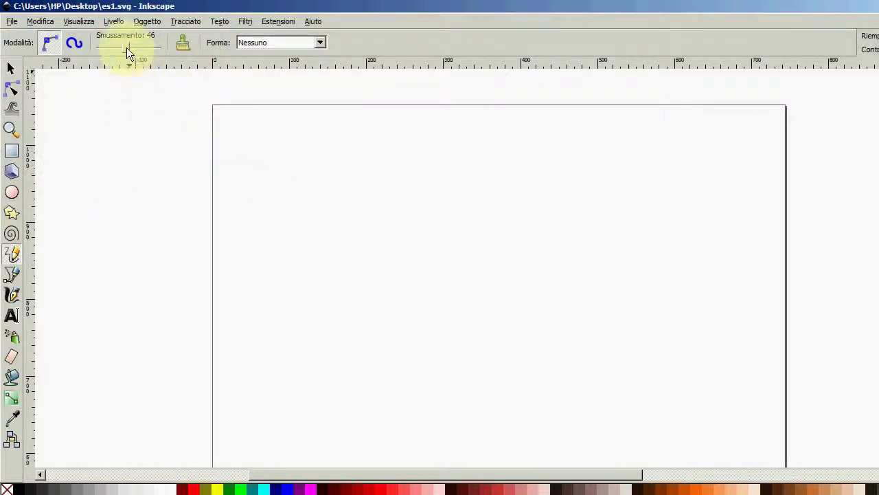
drag(126, 47, 108, 46)
mouse_move(414, 213)
mouse_down()
mouse_move(429, 271)
mouse_move(415, 180)
mouse_up()
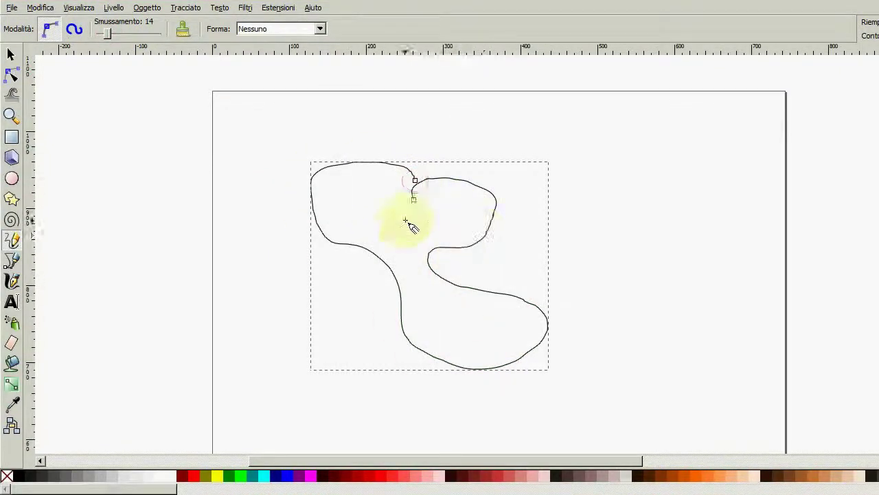
key(Delete)
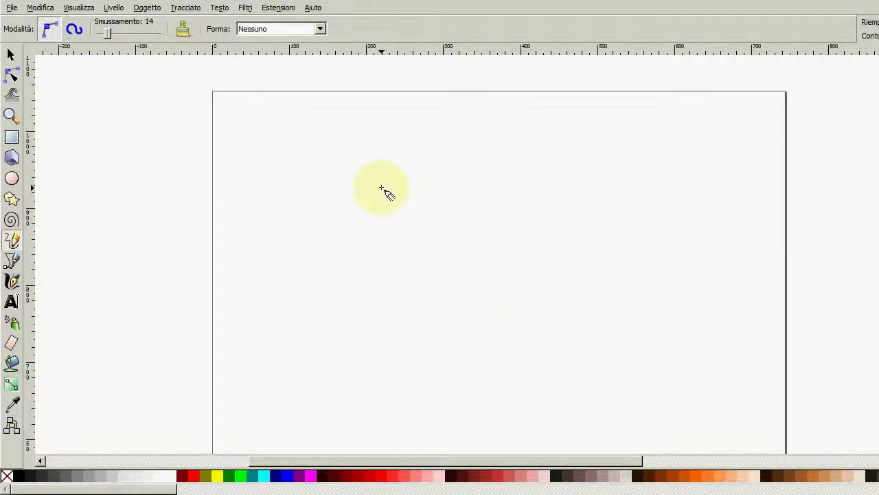
click(12, 267)
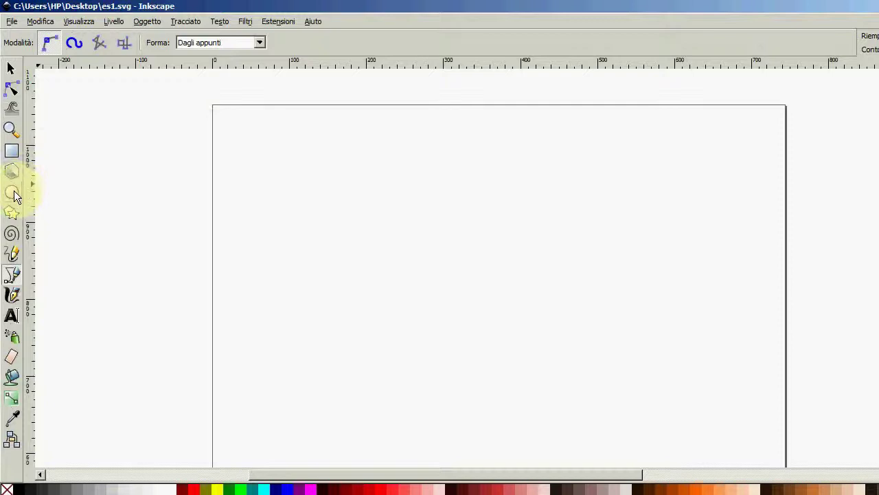
- Draw a small circle near the page centre and fill it yellow, undoing a trial red fill
click(15, 196)
drag(434, 268, 468, 303)
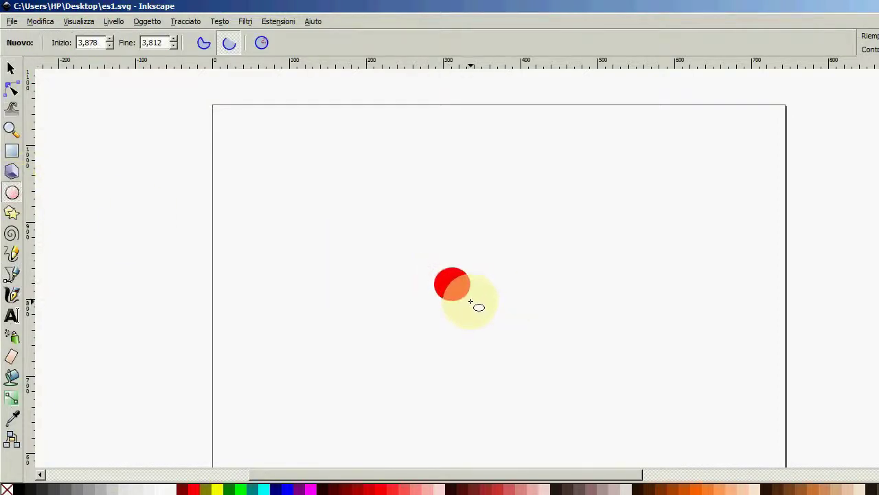
click(217, 456)
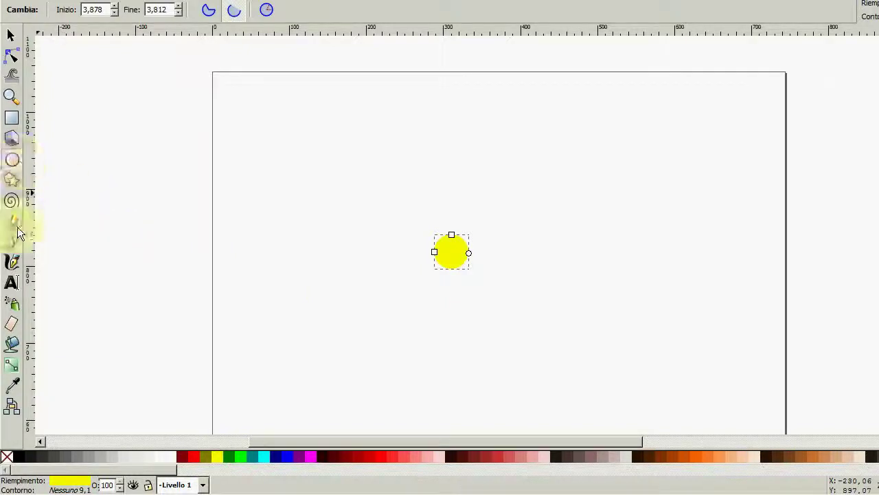
click(13, 240)
click(195, 456)
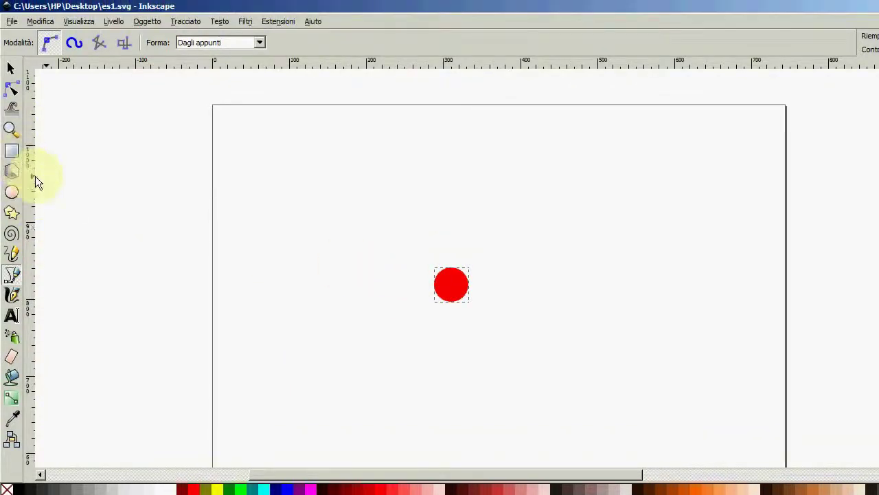
key(ctrl+z)
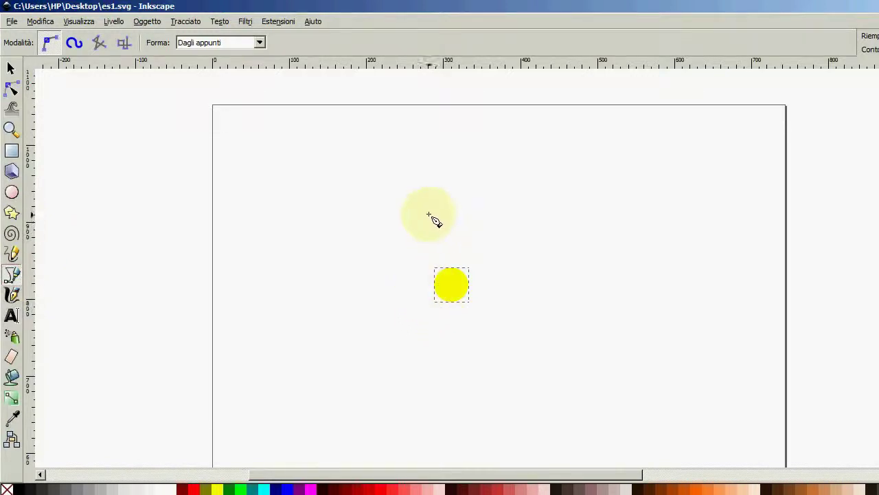
click(163, 249)
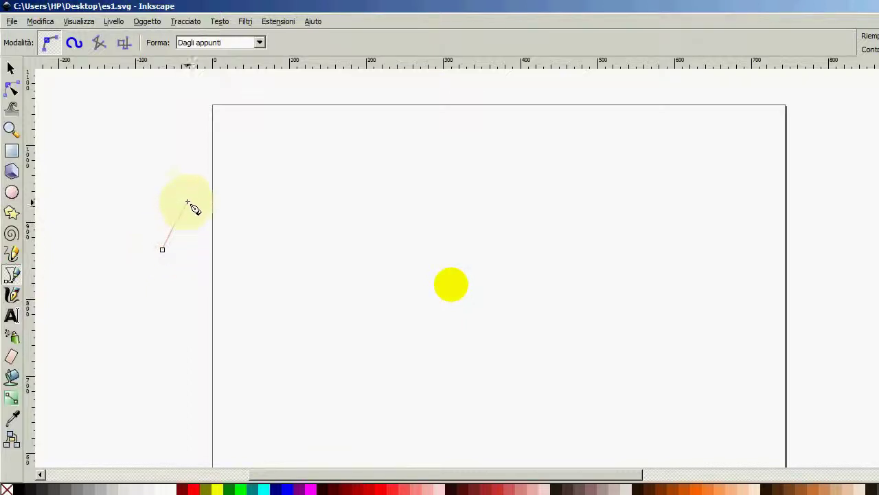
click(185, 156)
click(230, 251)
click(250, 181)
click(268, 308)
click(135, 330)
click(194, 283)
click(113, 237)
click(158, 191)
click(280, 311)
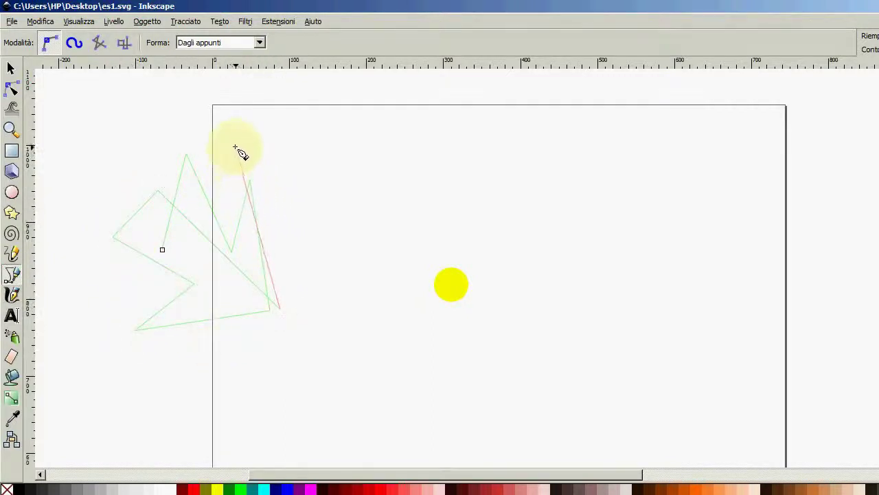
drag(236, 146, 283, 113)
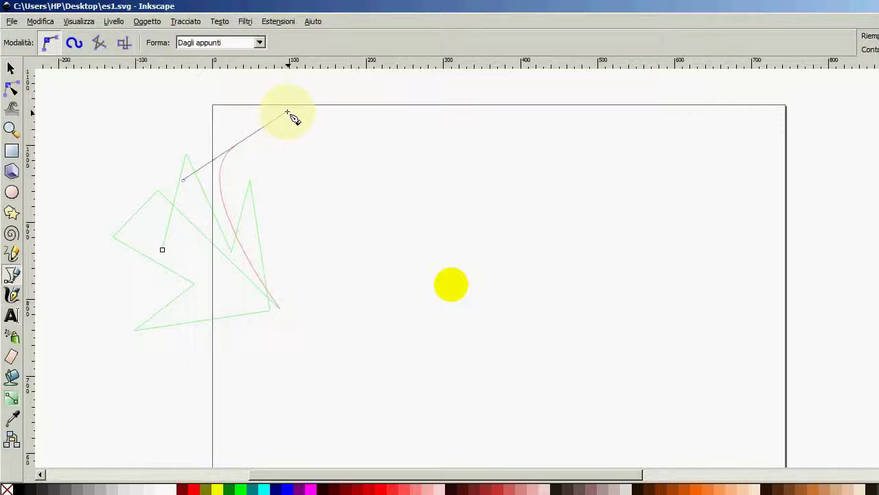
mouse_move(313, 192)
mouse_down()
mouse_move(261, 265)
mouse_move(236, 185)
mouse_move(268, 191)
mouse_up()
right_click(277, 221)
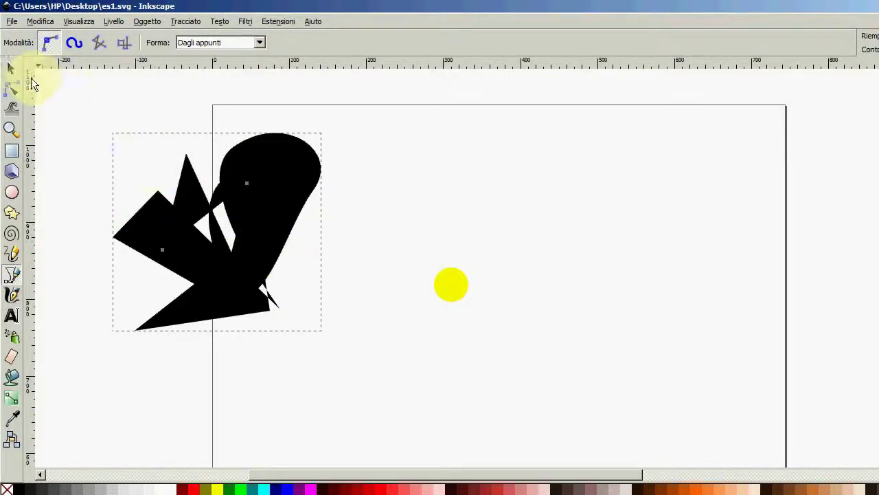
click(11, 69)
key(Delete)
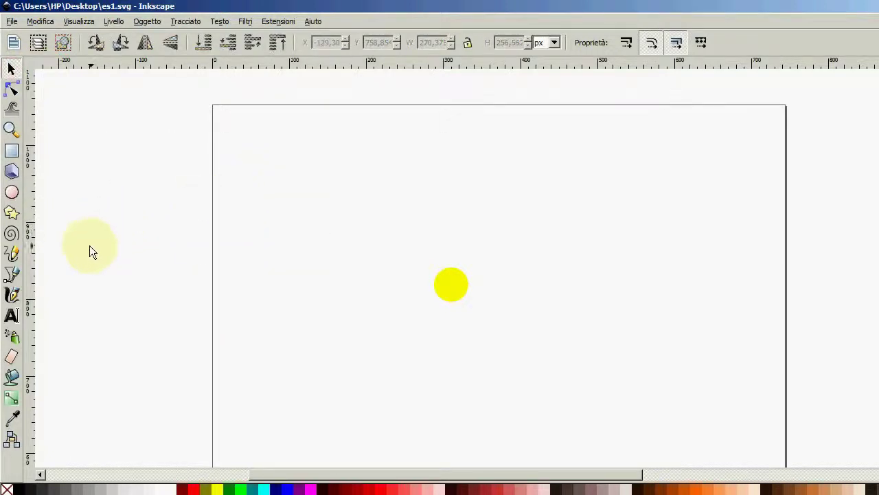
- With the Bezier pen, start the path at the circle's centre and draw the top and upper-right petals
click(18, 277)
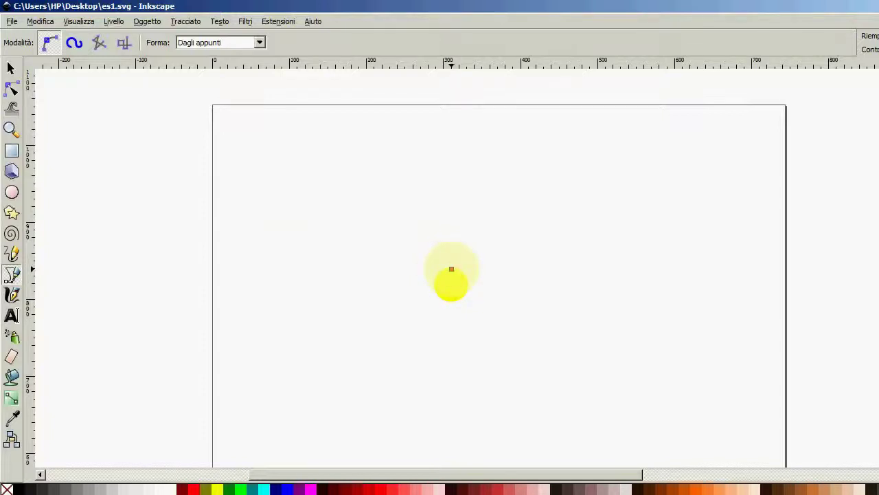
click(452, 267)
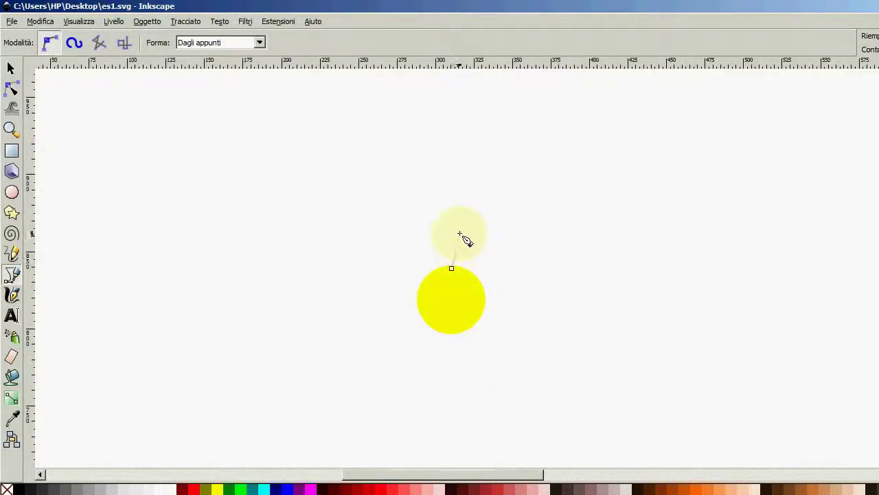
ctrl+scroll(463, 197, down, 2)
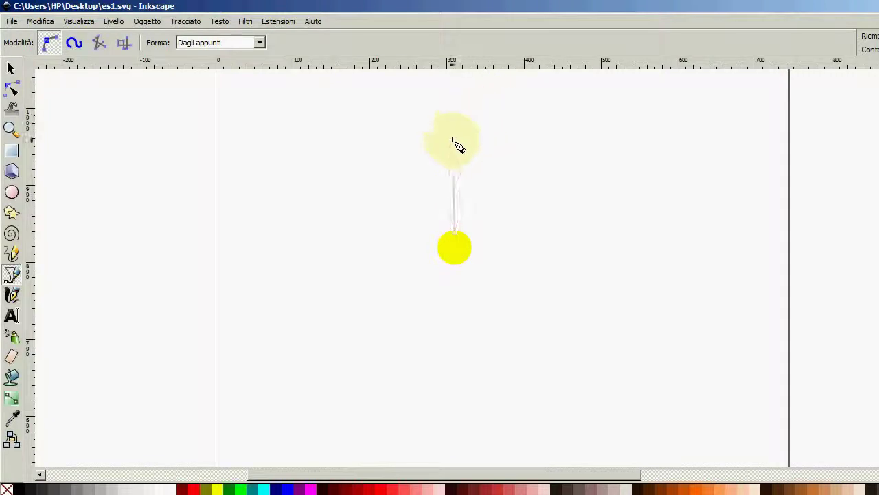
ctrl+scroll(447, 187, up, 1)
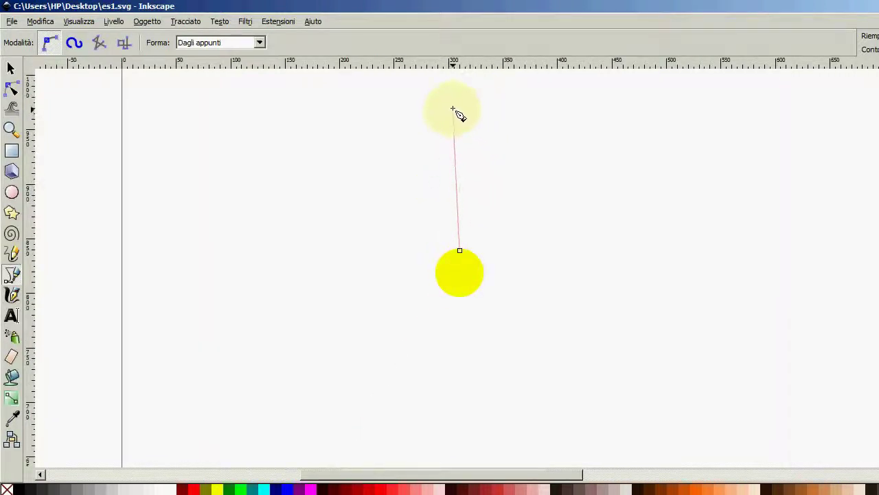
drag(456, 107, 503, 108)
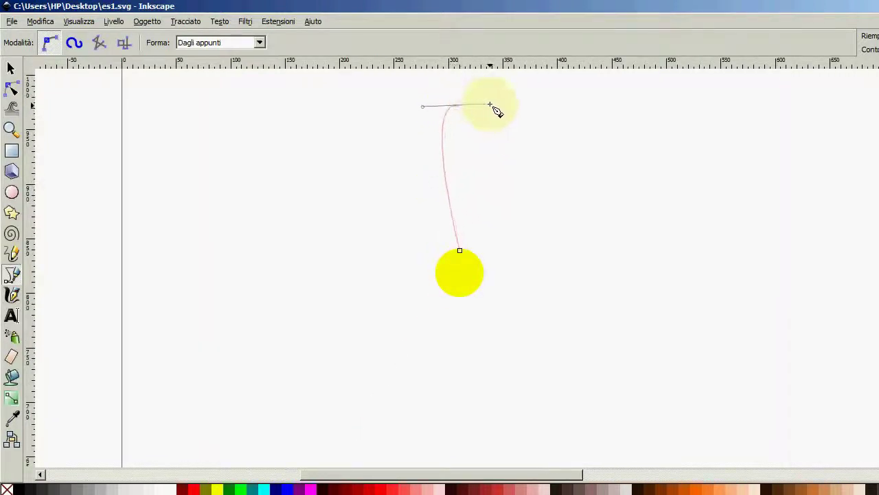
drag(503, 105, 504, 105)
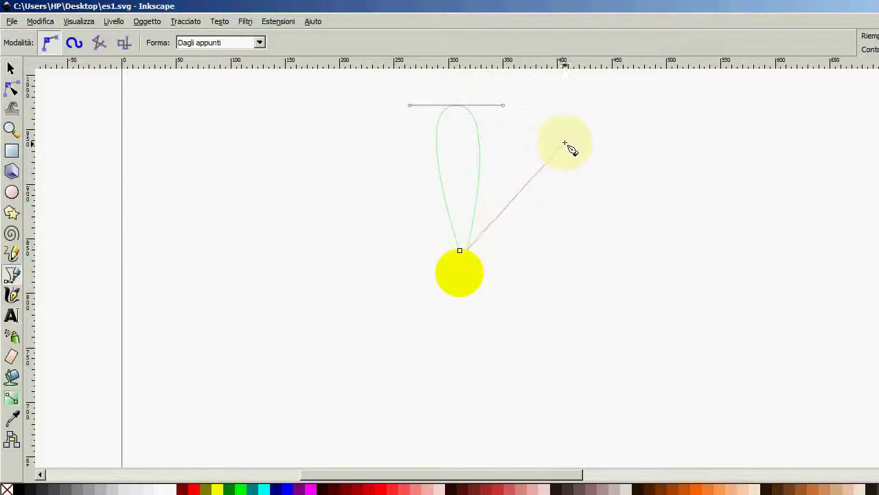
drag(569, 156, 603, 194)
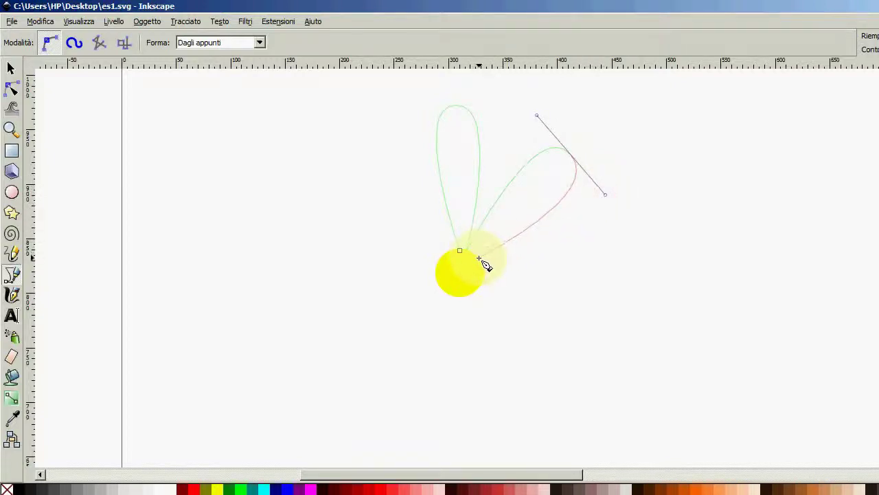
mouse_move(483, 260)
mouse_down()
mouse_move(598, 255)
mouse_move(591, 302)
mouse_up()
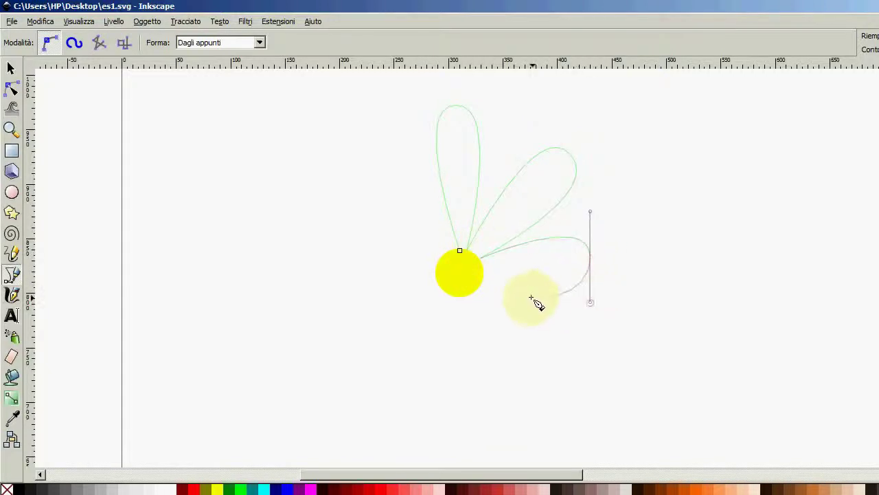
- Draw the remaining petals around the centre and close the flower path at its start
click(483, 273)
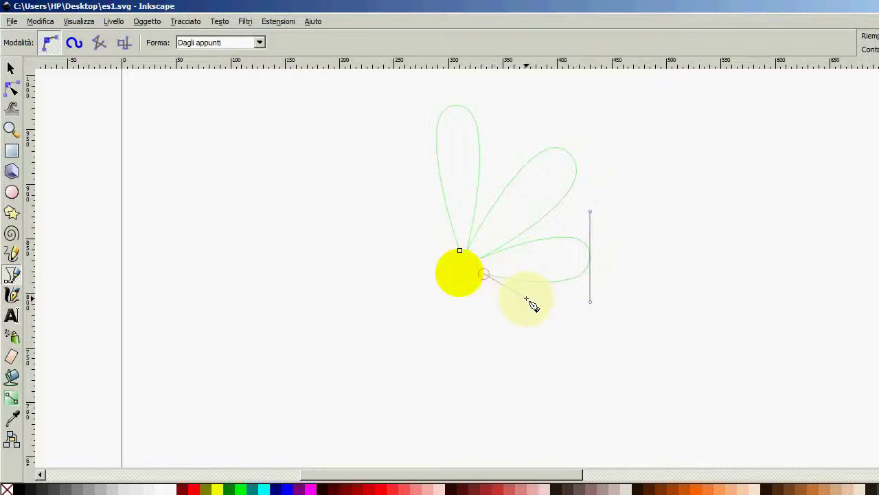
drag(559, 336, 527, 371)
click(478, 277)
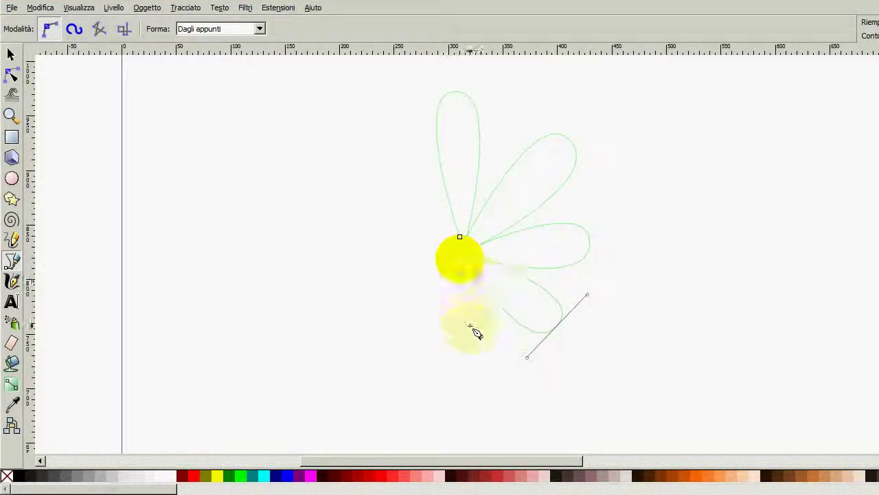
drag(470, 358, 426, 352)
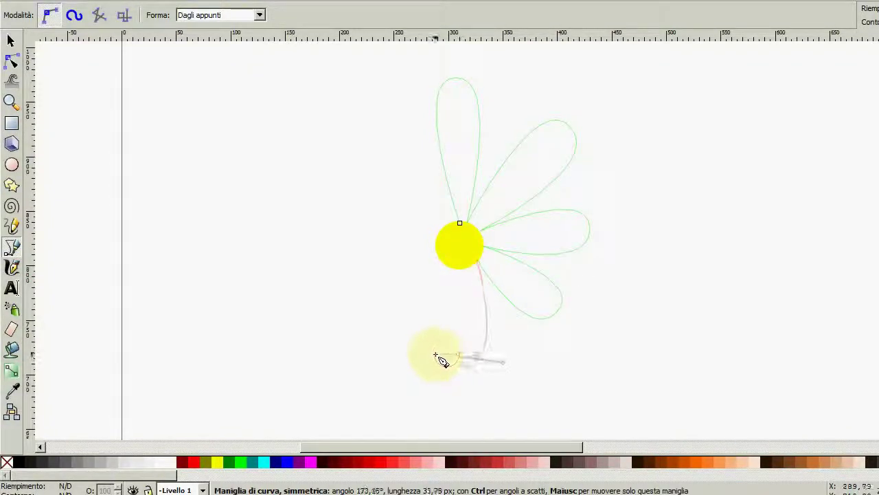
click(454, 271)
drag(350, 325, 329, 277)
click(437, 260)
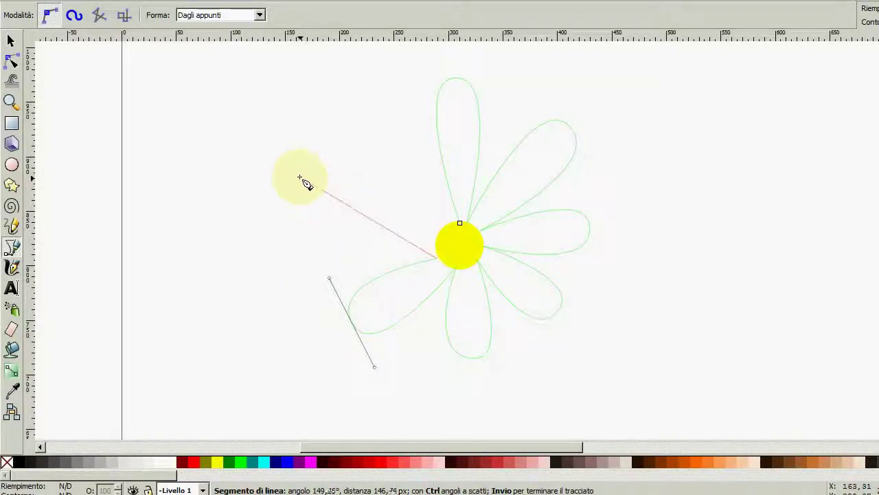
drag(305, 182, 328, 147)
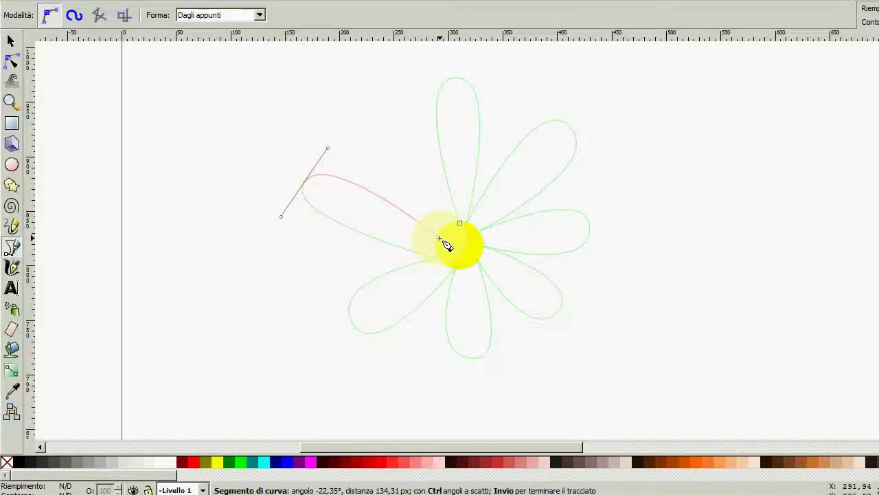
click(440, 238)
drag(353, 157, 386, 133)
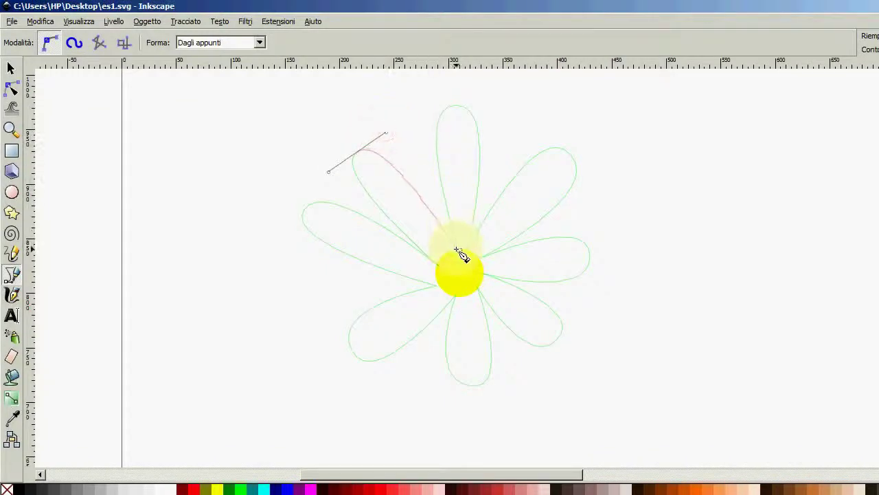
click(459, 250)
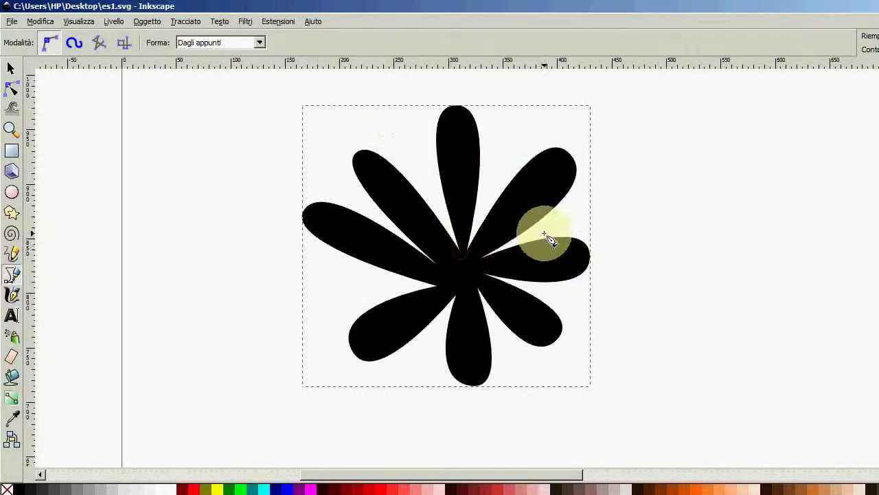
- Send the flower shape behind the yellow circle and fill it red
click(11, 68)
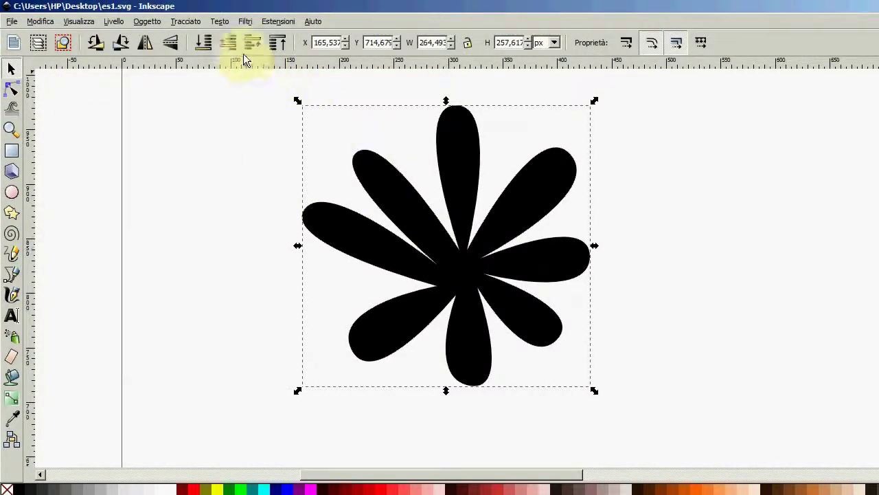
click(205, 44)
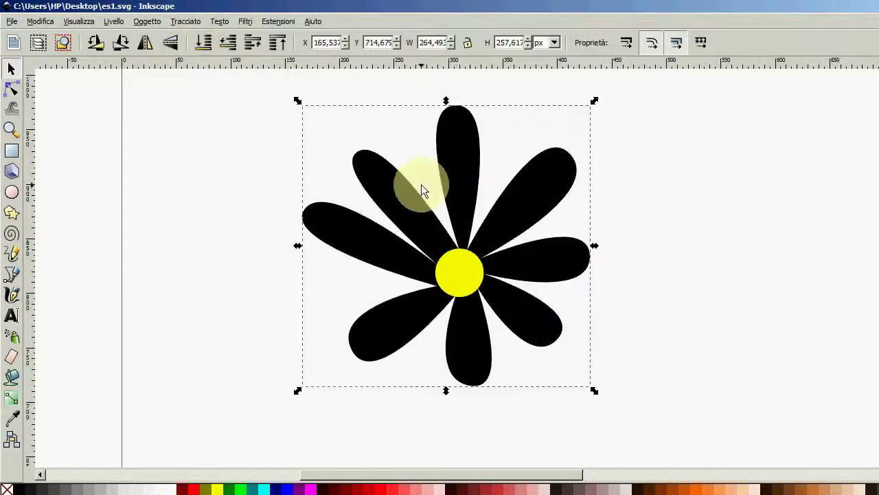
click(196, 457)
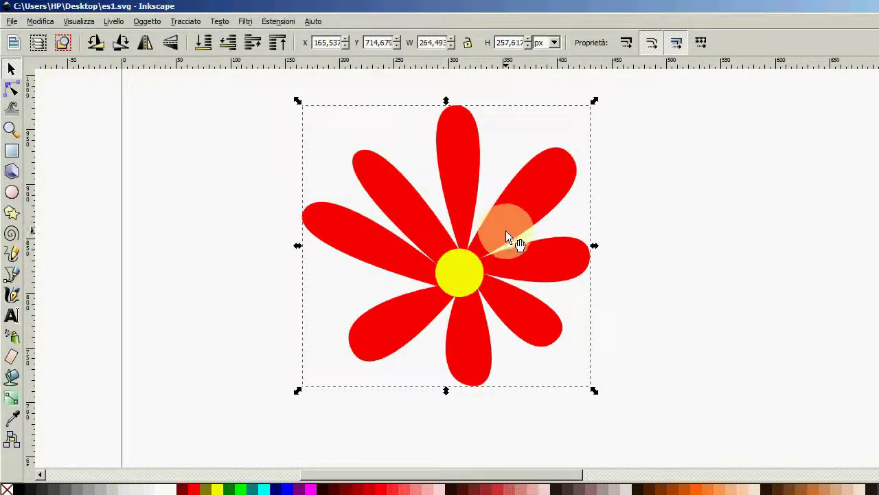
- Move the left petal's tip and bend its edge, then reshape the upper-left petal's curves
click(12, 93)
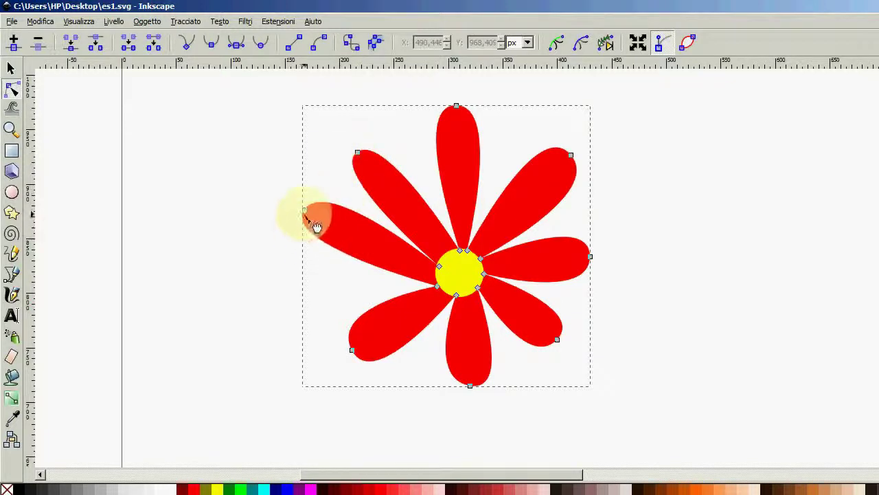
drag(308, 214, 314, 244)
drag(293, 284, 308, 288)
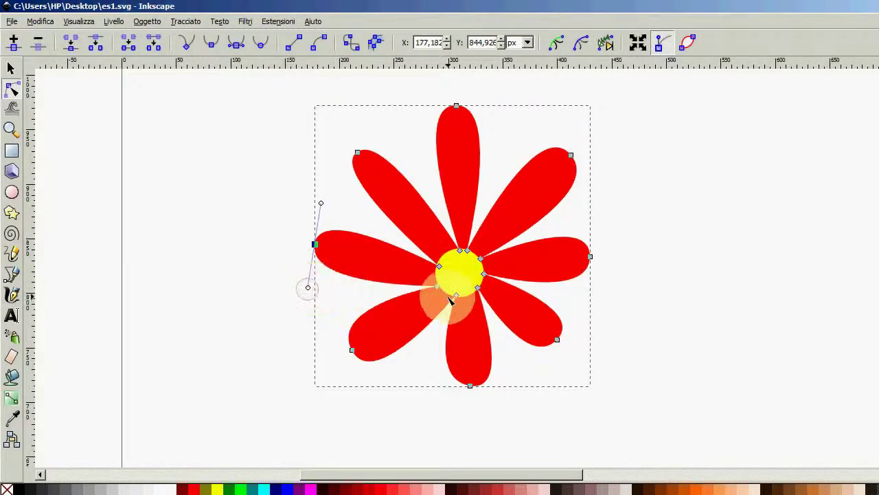
key(Tab)
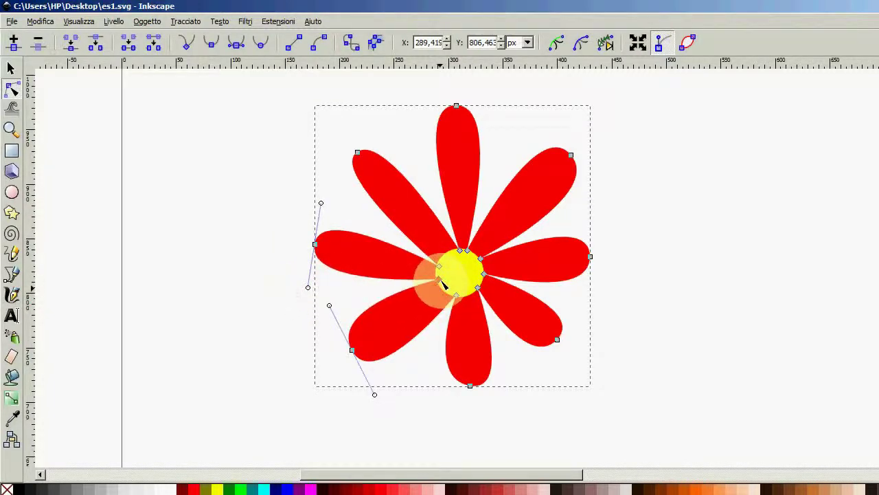
key(shift+Tab)
key(shift+Tab)
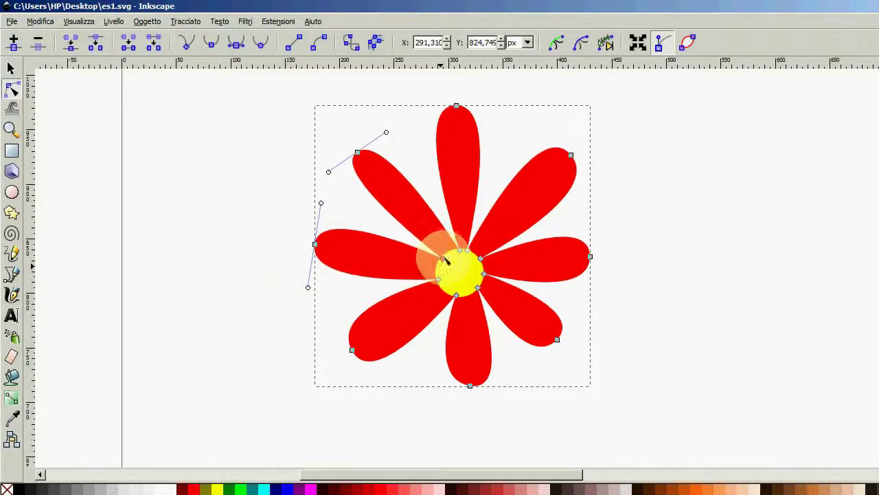
click(443, 258)
drag(395, 128, 399, 115)
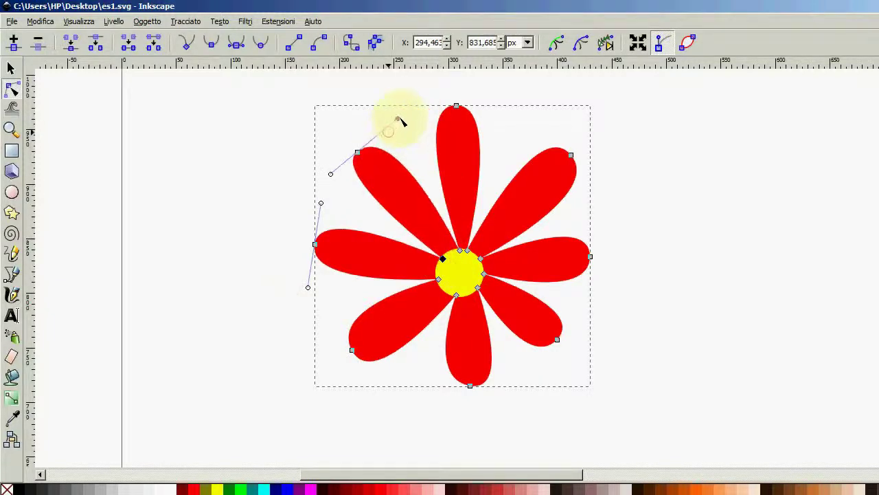
drag(329, 175, 324, 182)
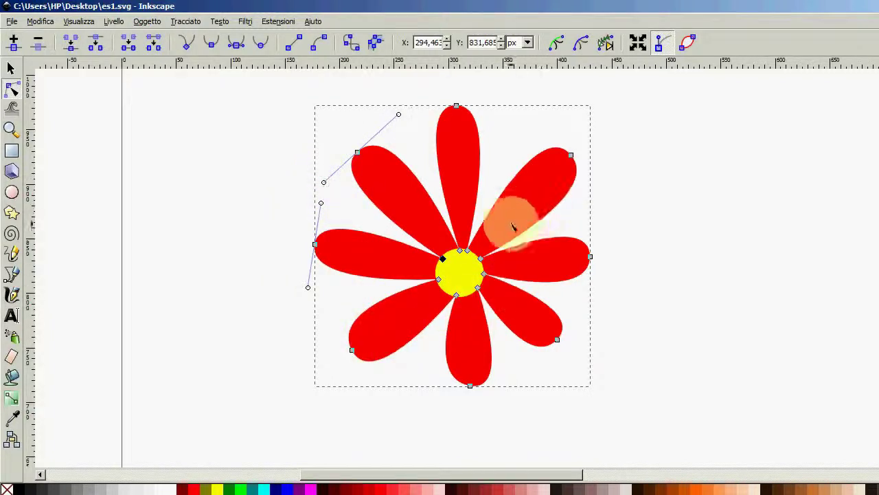
- Flatten the bottom petal's tip curve and nudge the top petal's tip down and right
click(458, 253)
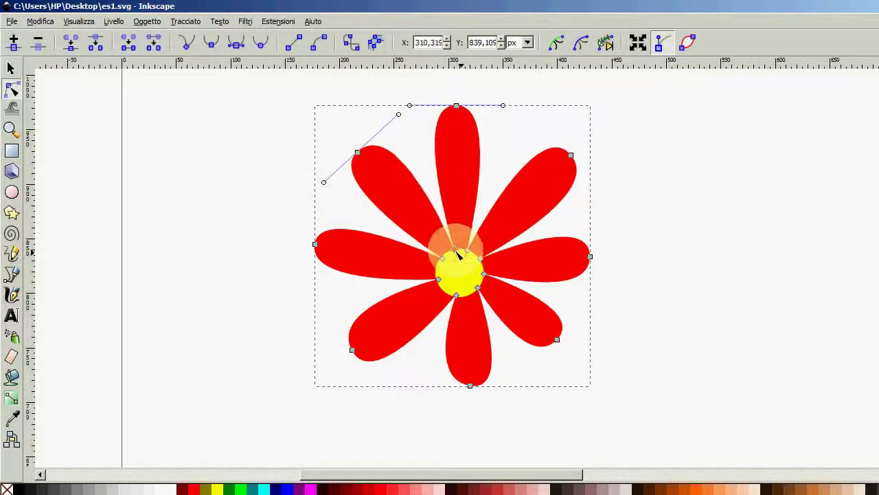
click(448, 295)
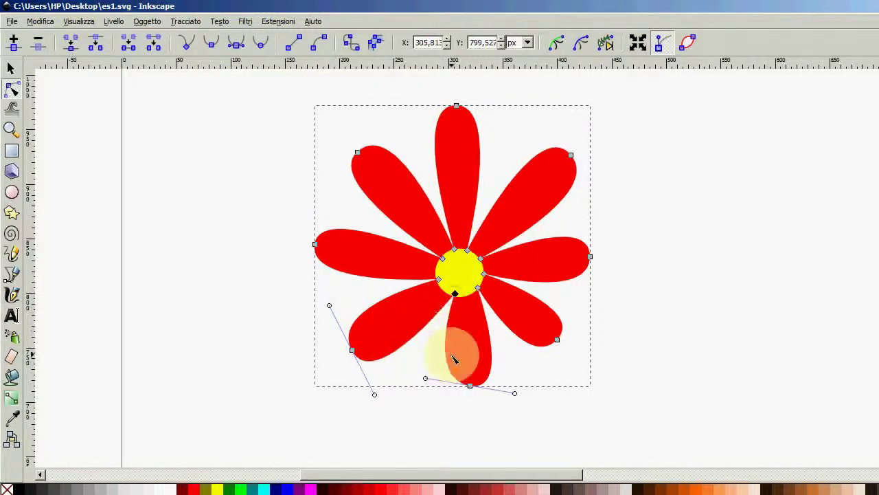
drag(515, 392, 520, 391)
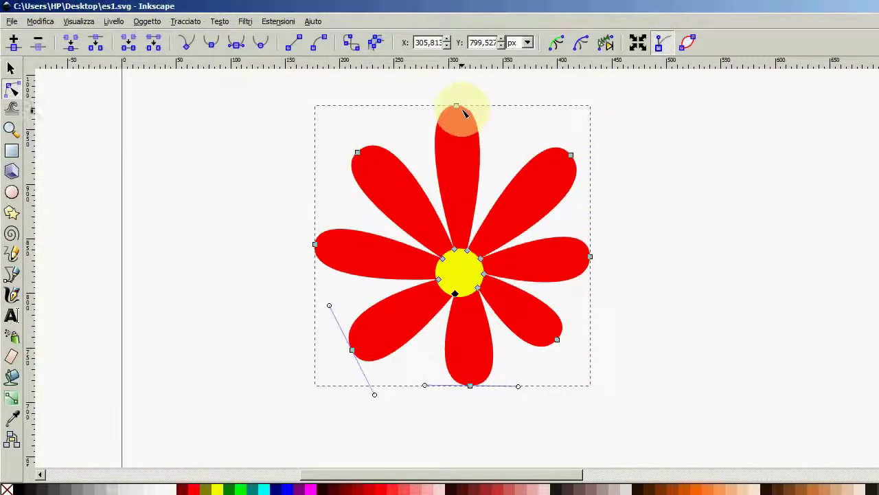
drag(458, 107, 466, 119)
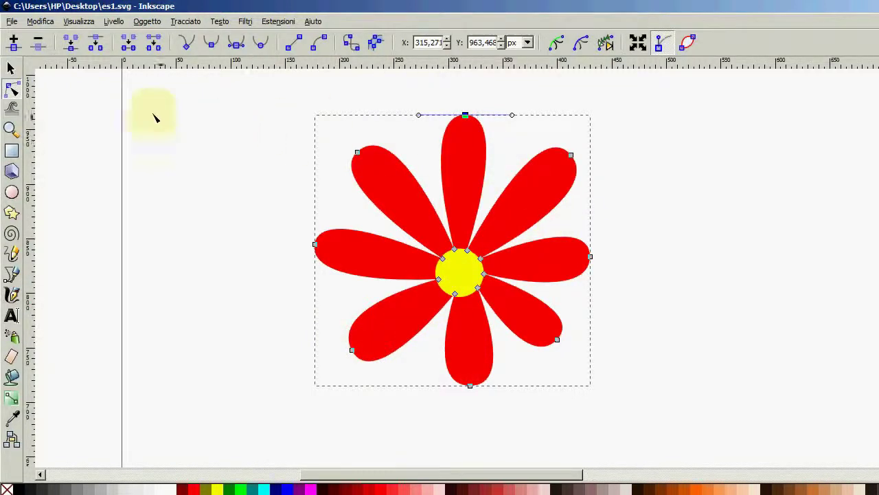
- Scale the flower down slightly to about 256 by 245
click(10, 68)
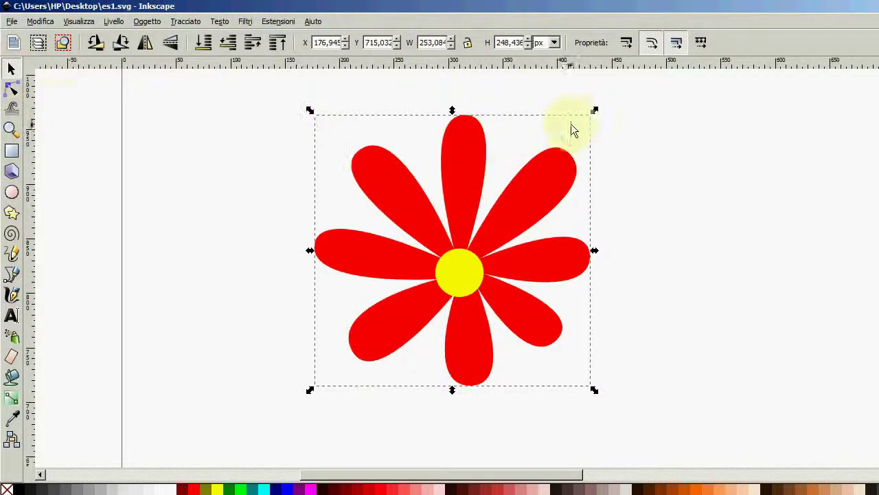
drag(594, 112, 586, 106)
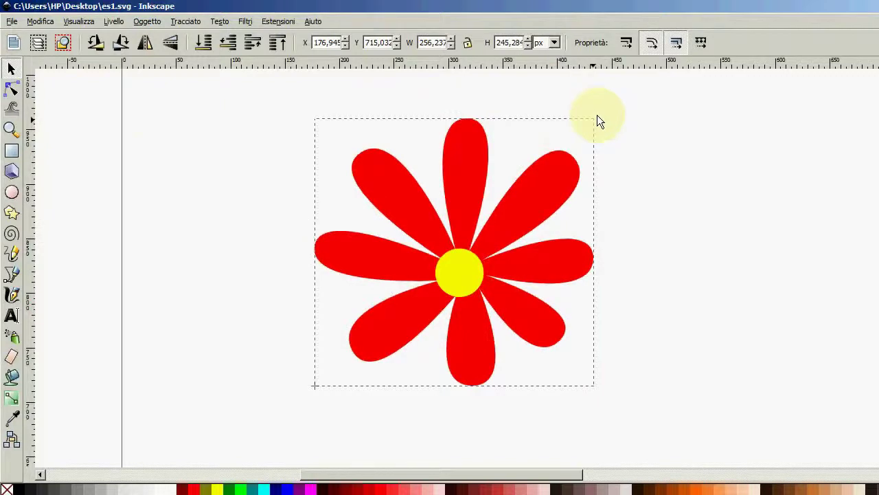
drag(586, 105, 597, 115)
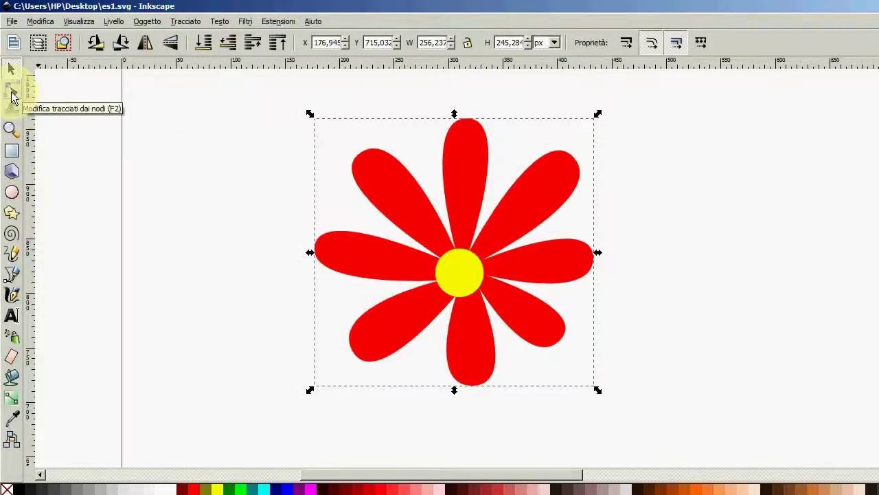
- Reshape the upper-left petal's tip and curve, then shift the flower slightly left and down
click(13, 95)
mouse_move(358, 155)
mouse_down()
mouse_move(390, 184)
mouse_move(363, 160)
mouse_up()
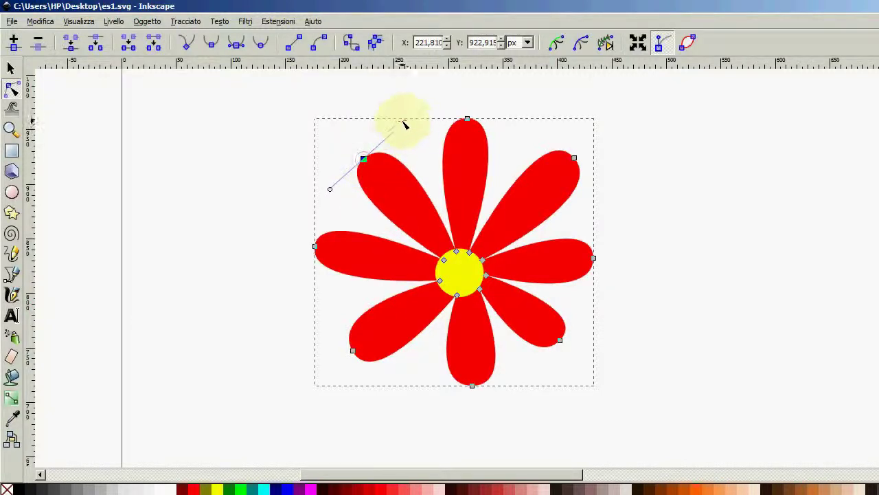
mouse_move(405, 124)
mouse_down()
mouse_move(417, 141)
mouse_move(394, 130)
mouse_move(402, 132)
mouse_up()
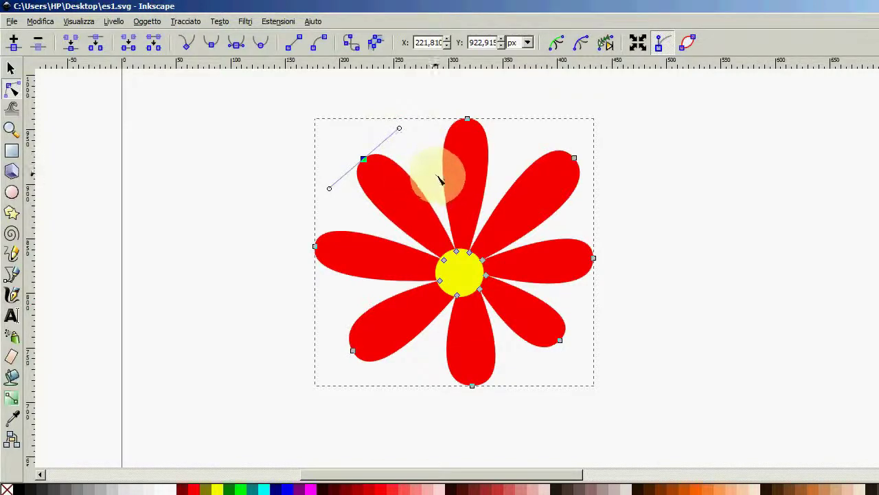
click(13, 72)
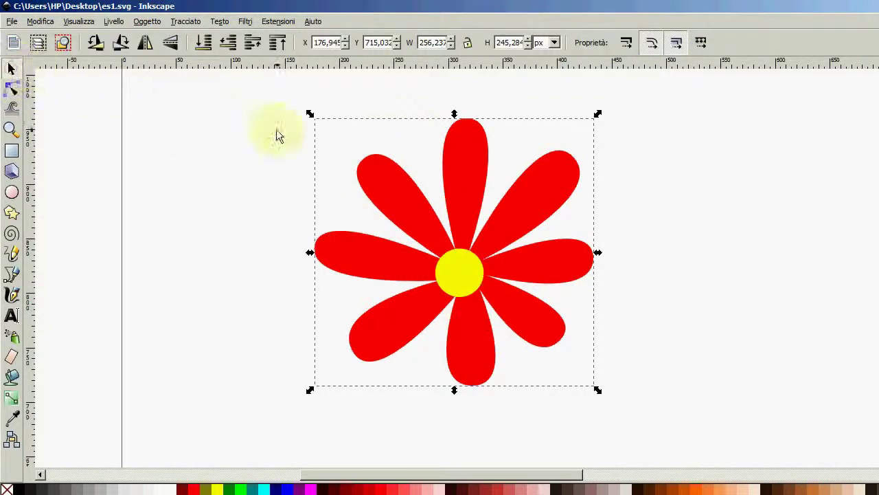
drag(455, 184, 450, 188)
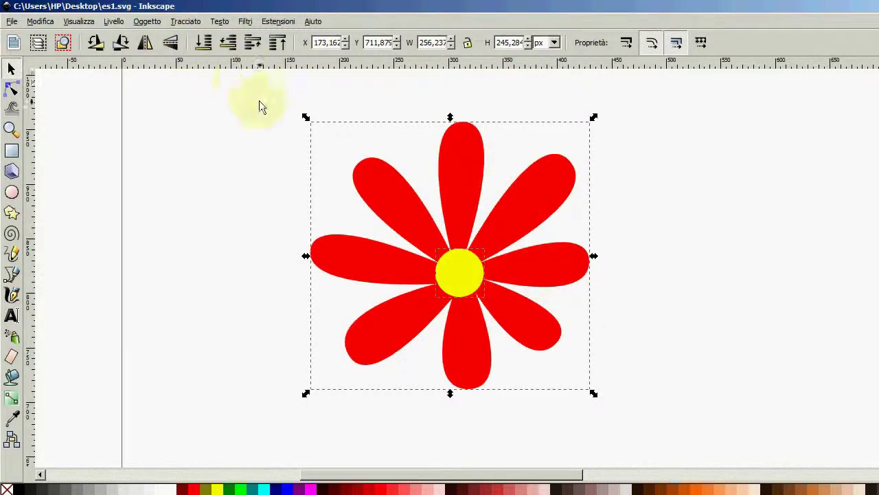
- Group the flower's parts, shrink the group slightly and rotate it about its centre
click(146, 22)
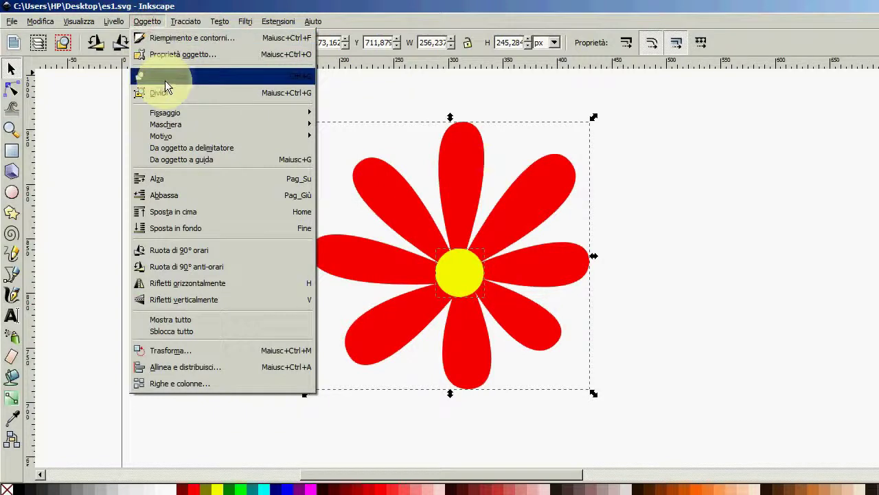
click(189, 74)
click(639, 171)
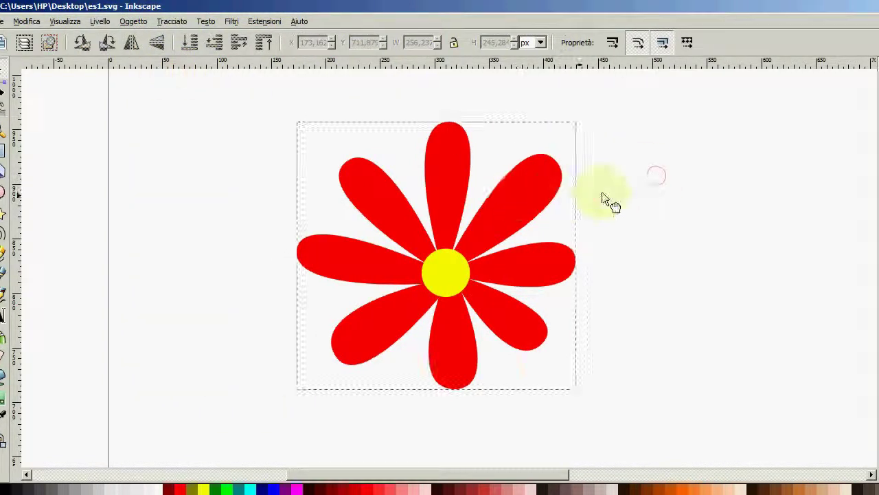
click(523, 193)
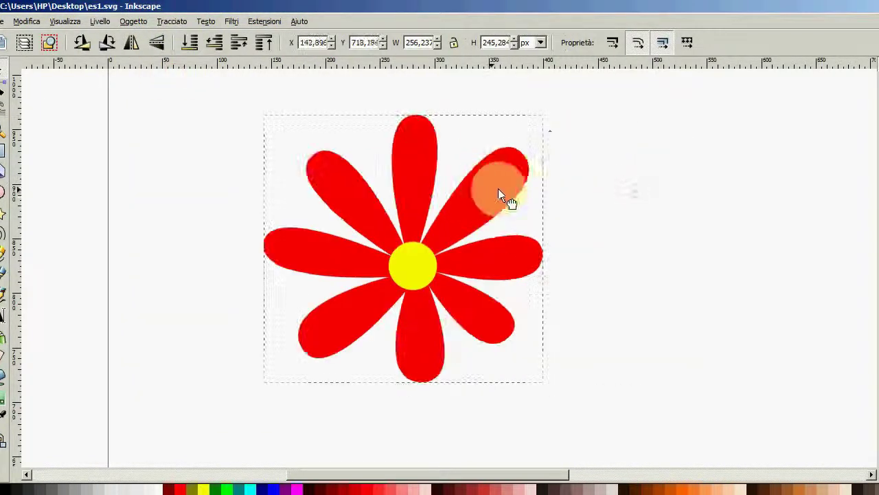
drag(585, 112, 576, 134)
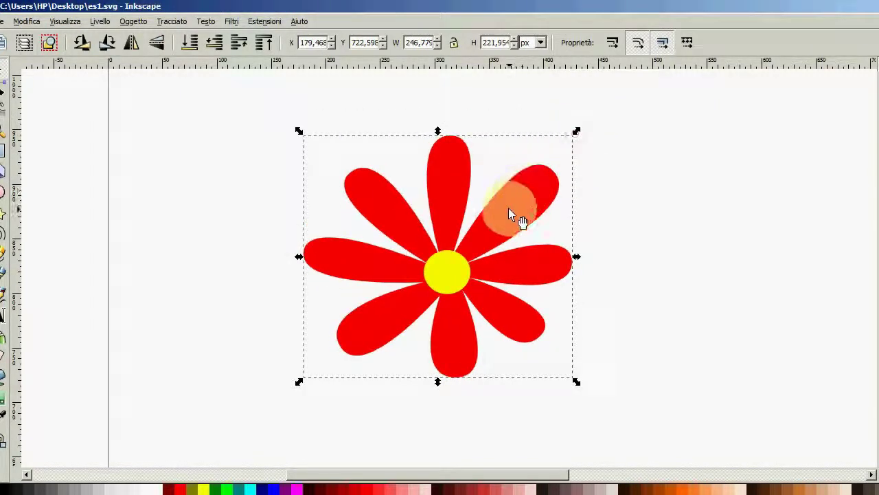
click(578, 131)
drag(577, 130, 594, 243)
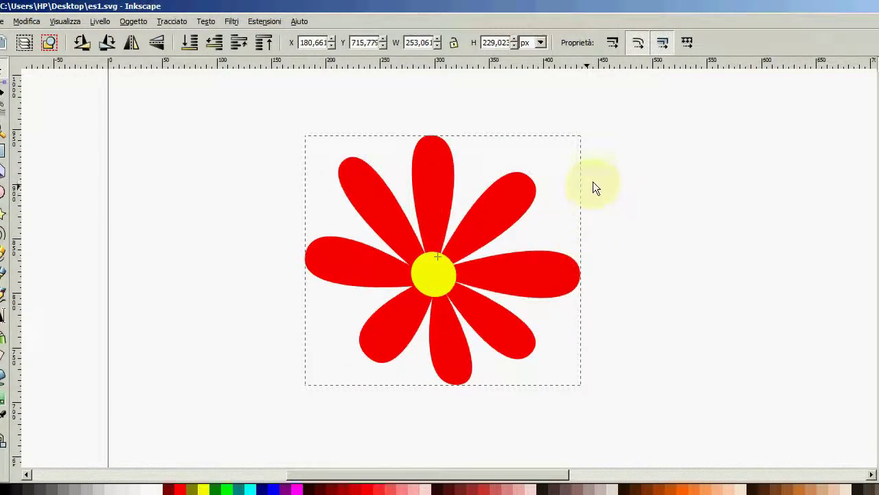
drag(595, 187, 593, 180)
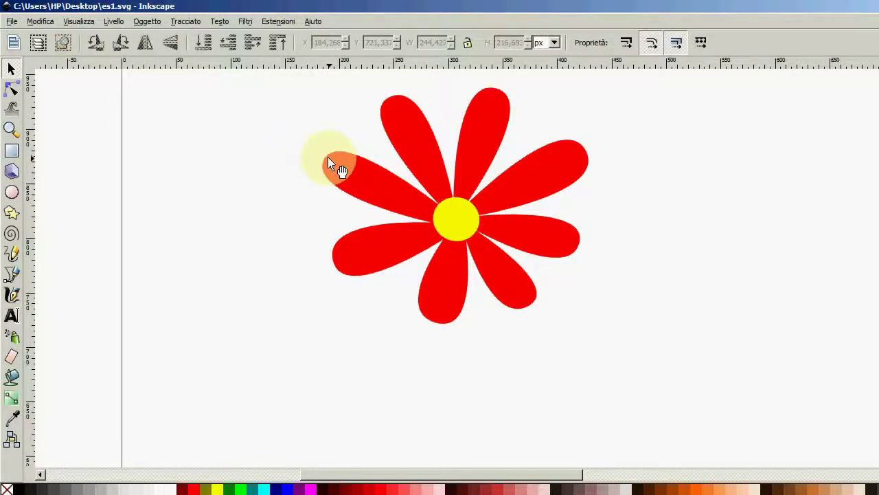
- Adjust the grouped flower further and set its handles back to scaling
drag(329, 159, 372, 160)
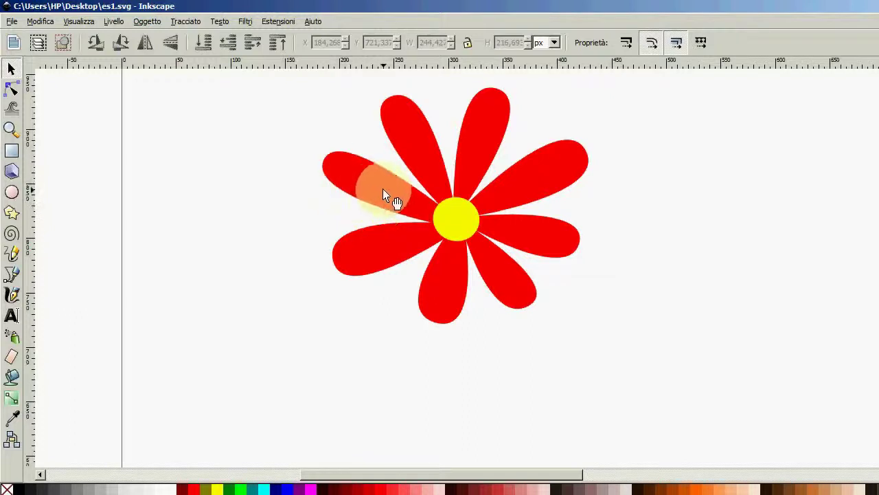
click(472, 295)
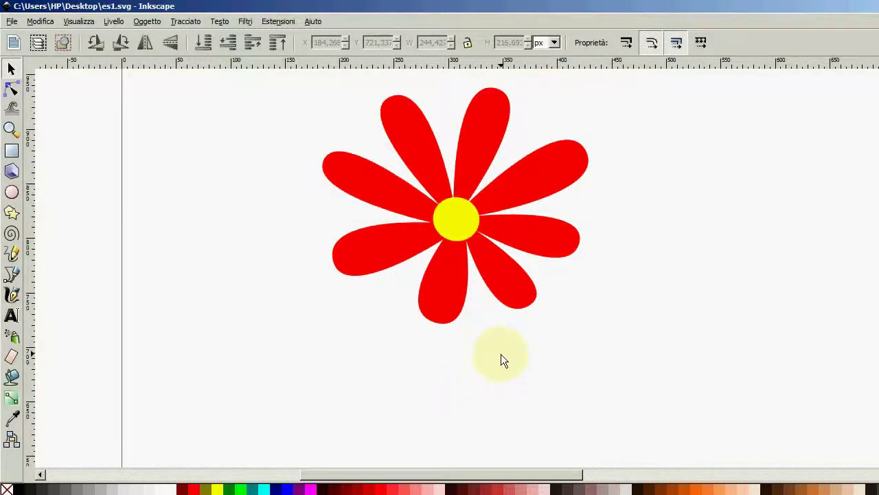
drag(514, 233, 486, 185)
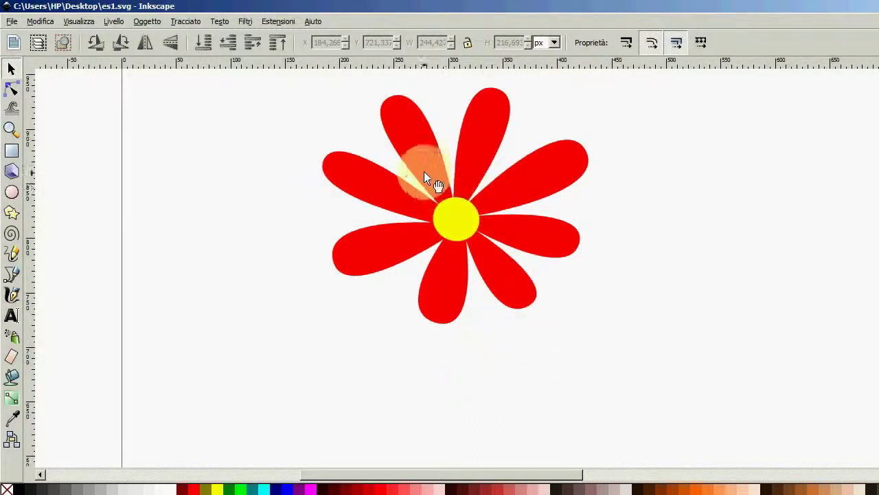
click(419, 144)
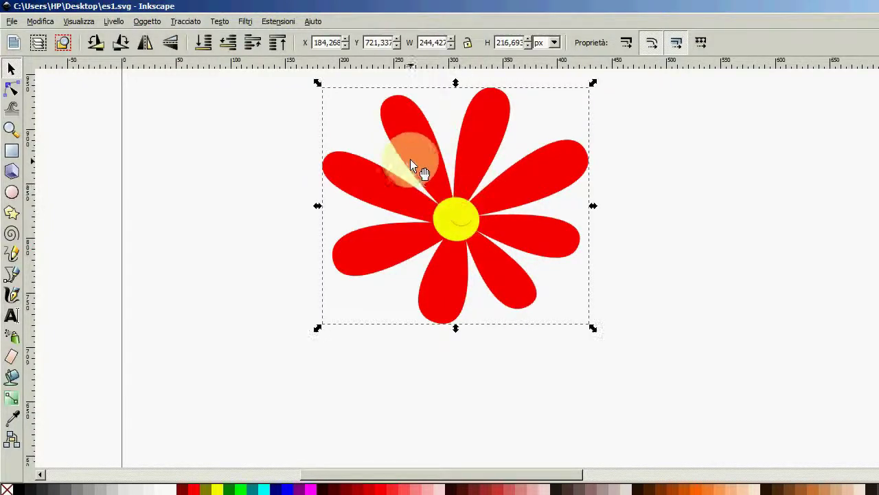
click(463, 224)
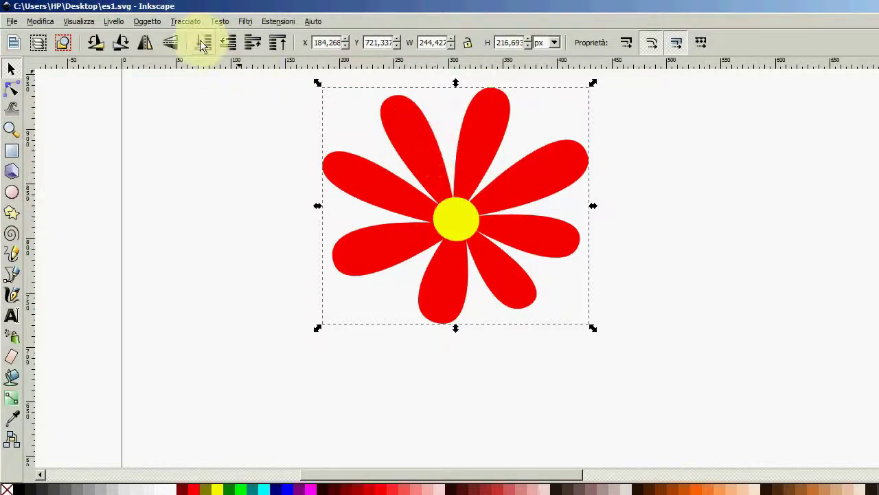
- Ungroup the flower, reselect it and zoom in close on it
click(147, 21)
click(165, 93)
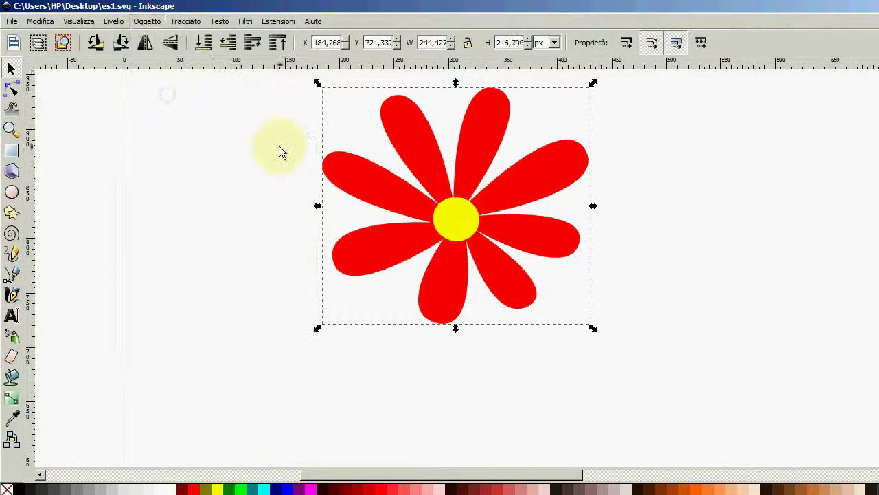
click(252, 151)
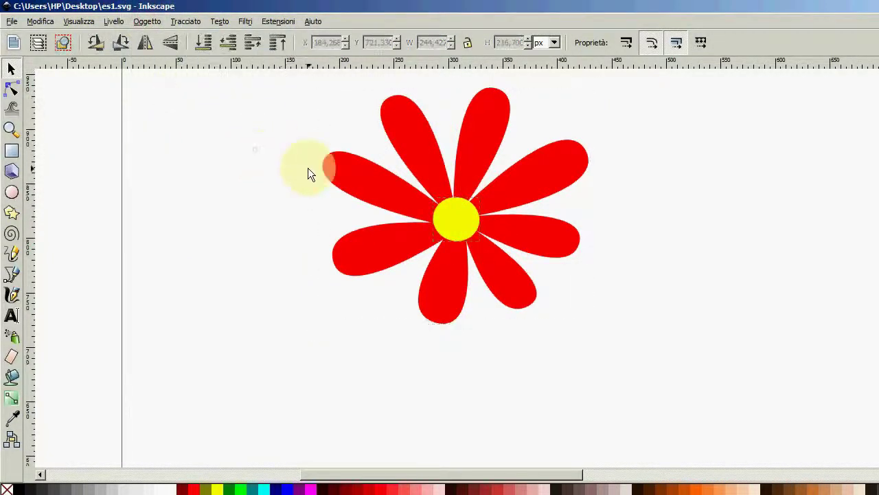
click(358, 184)
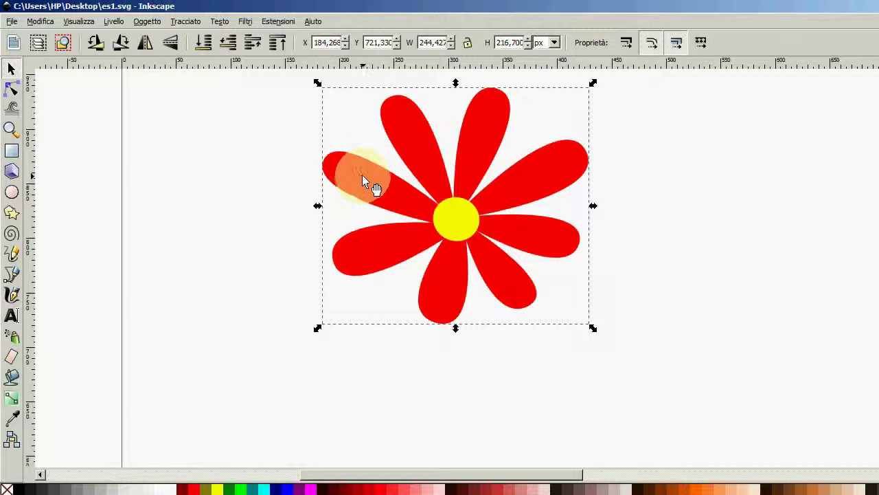
drag(366, 180, 306, 221)
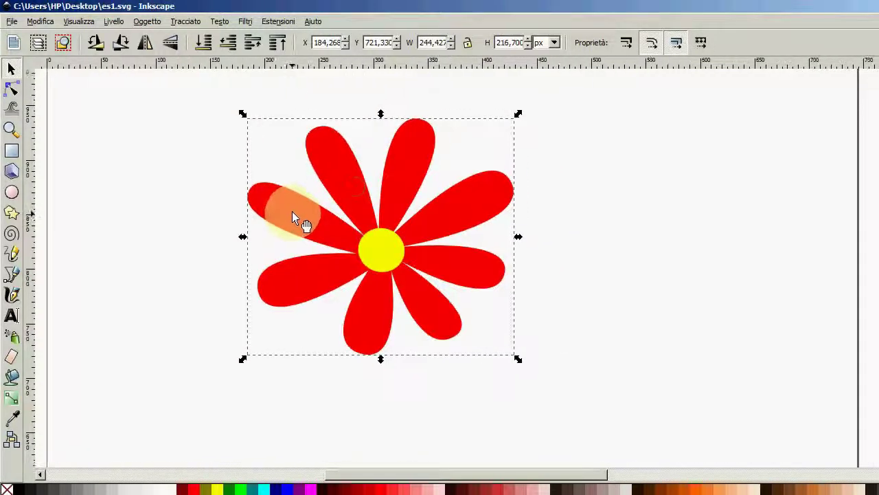
ctrl+scroll(306, 222, up, 1)
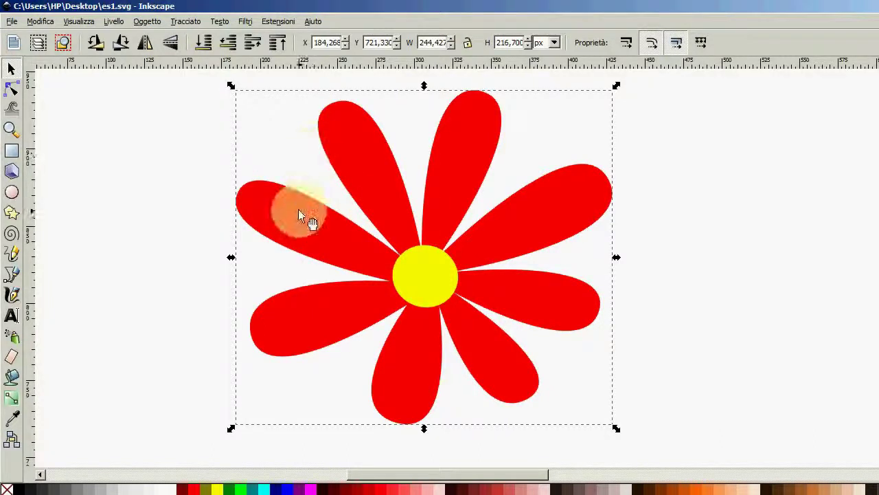
click(184, 22)
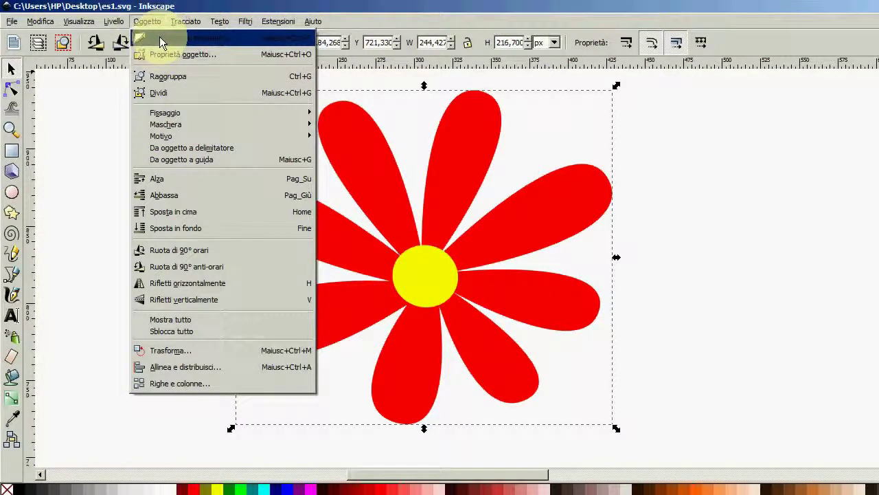
- Give the flower a flat-colour stroke in bright saturated blue (0823f8ff)
click(160, 36)
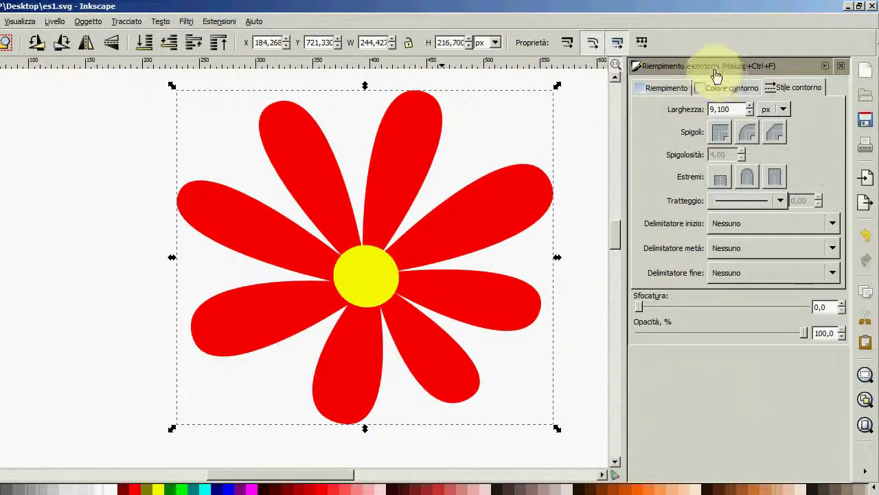
click(668, 87)
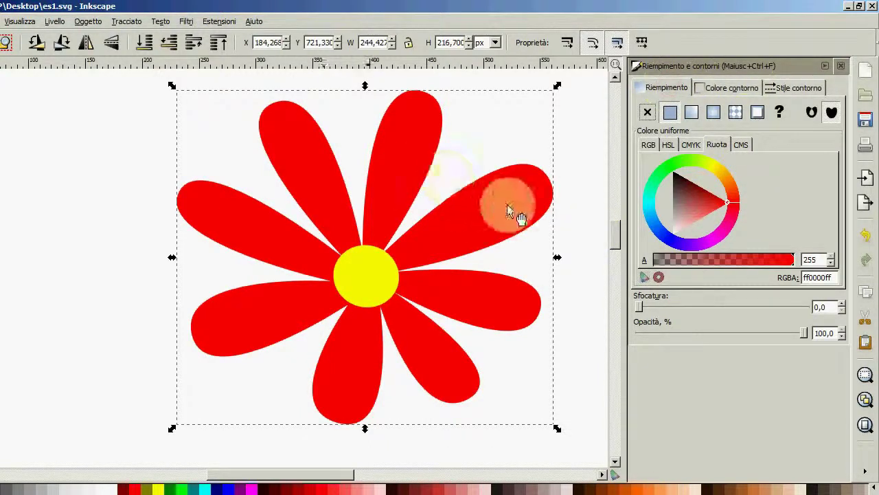
click(718, 90)
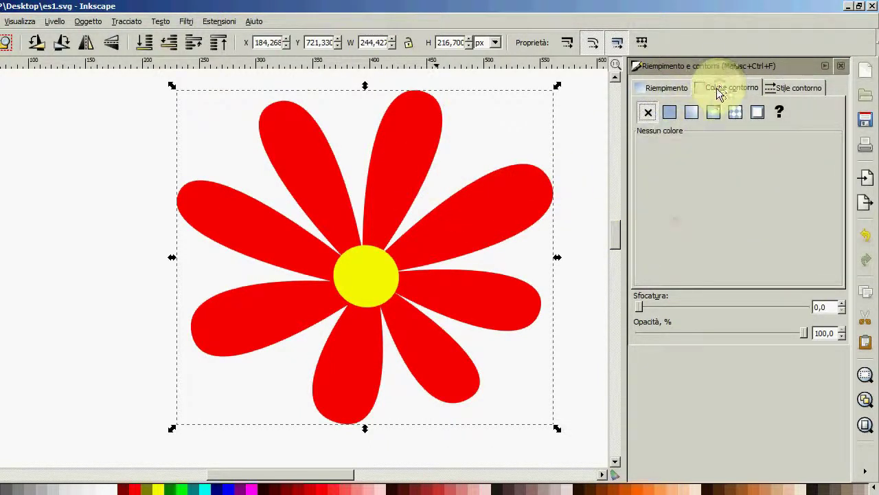
click(670, 114)
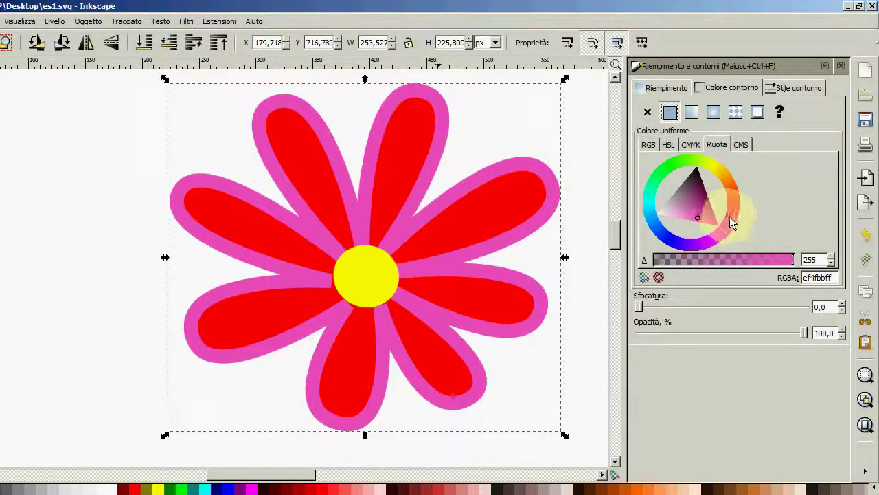
click(685, 248)
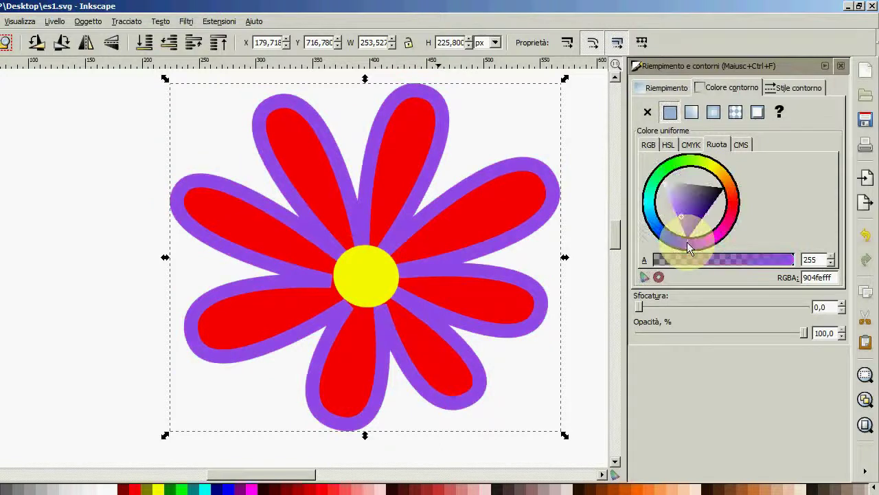
drag(685, 249, 668, 242)
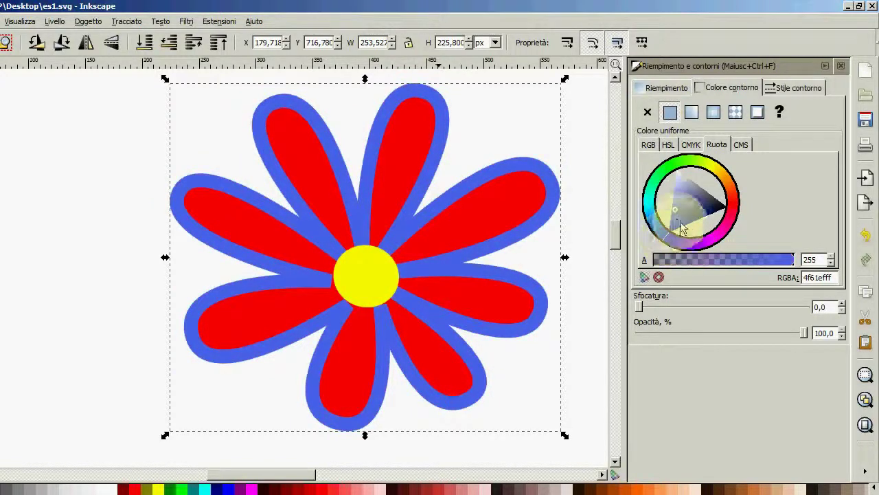
click(672, 225)
drag(672, 232, 673, 234)
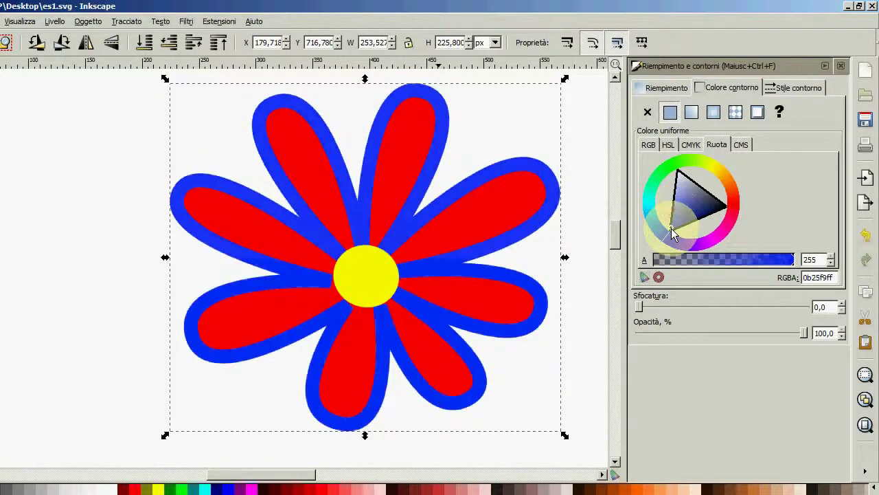
- Set the flower's stroke width to 2 px and reselect the flower
click(787, 88)
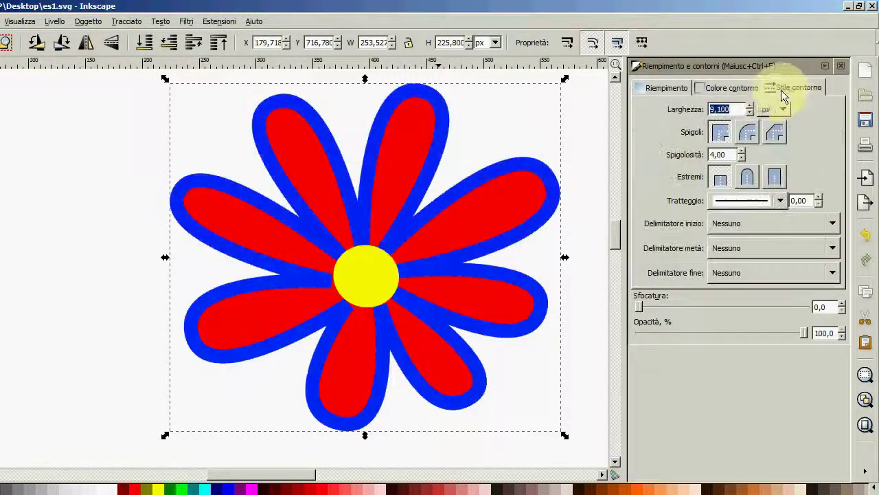
click(750, 111)
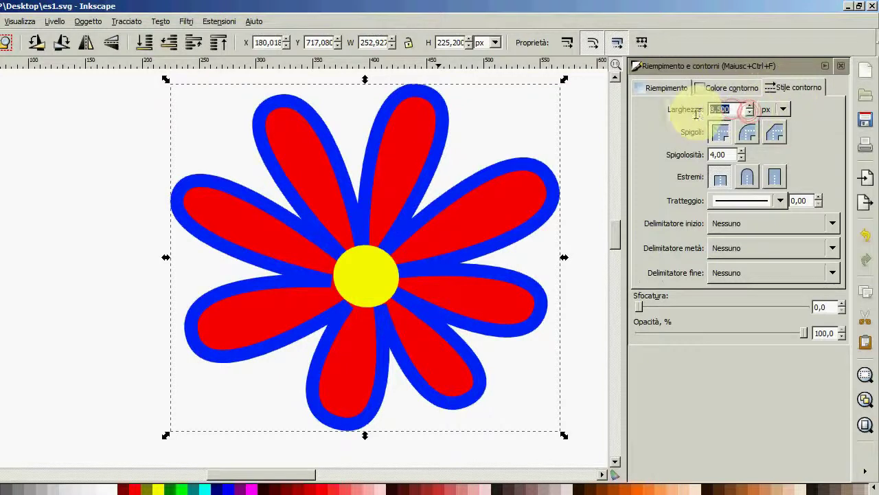
text(2)
key(Return)
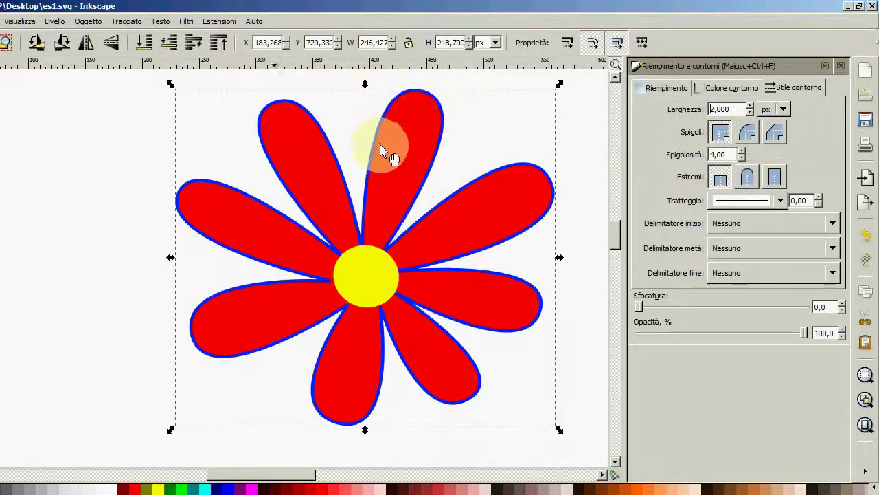
click(462, 139)
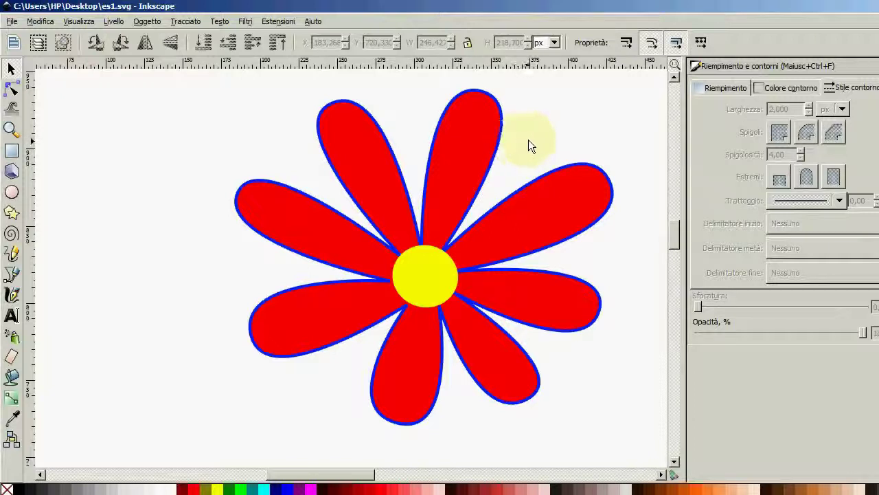
click(458, 146)
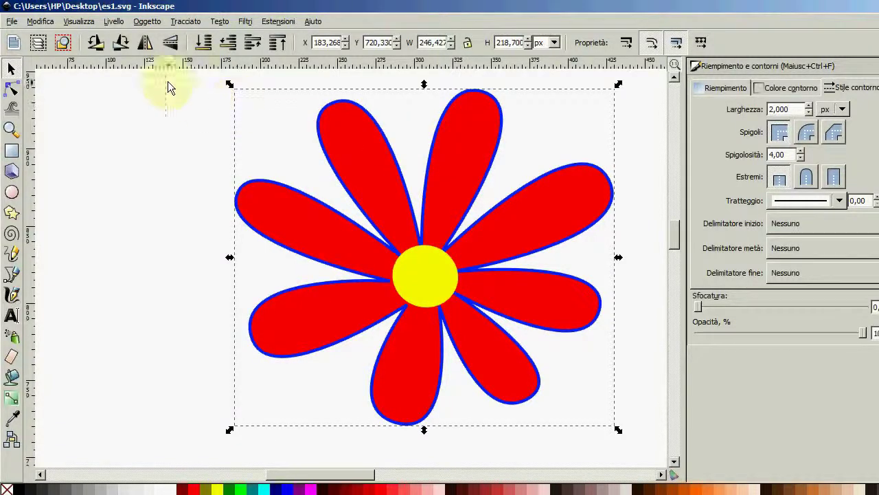
- Copy the flower and paste the copy in place over the original
click(38, 22)
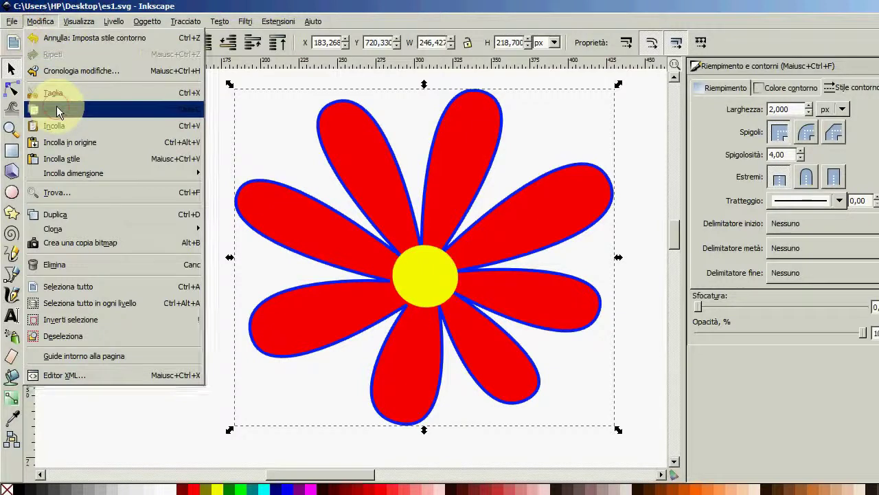
click(55, 109)
click(39, 22)
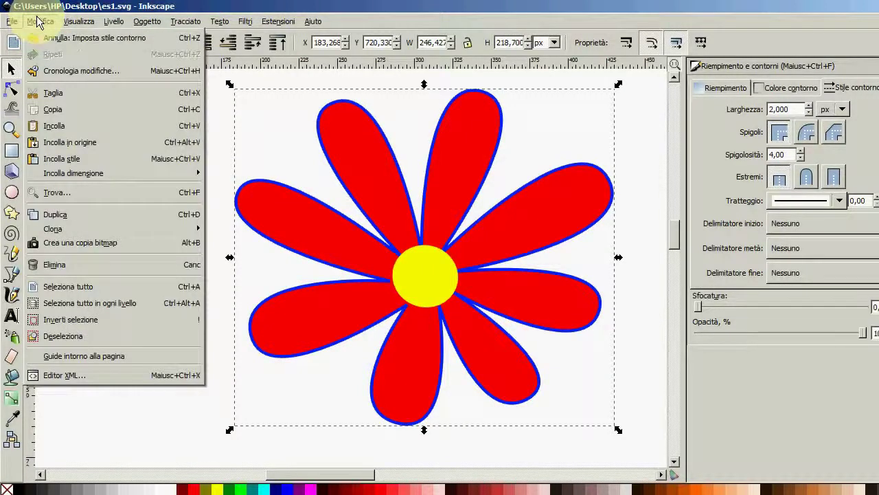
click(75, 141)
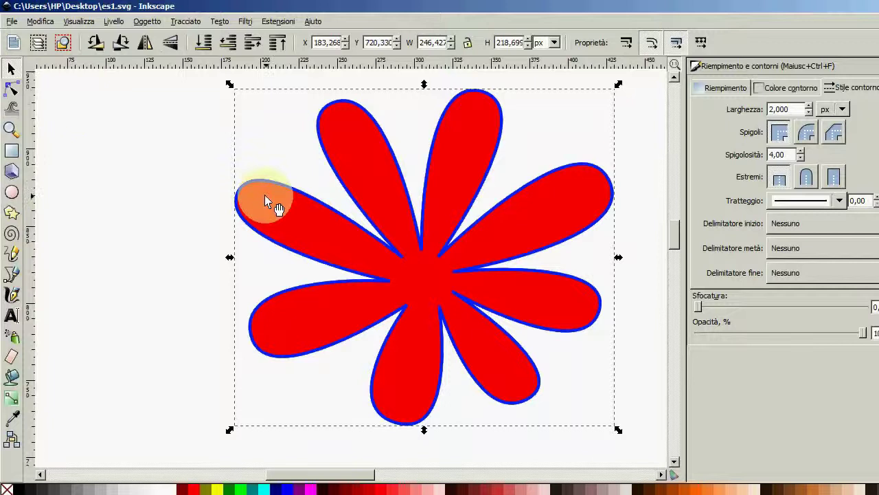
drag(416, 277, 414, 274)
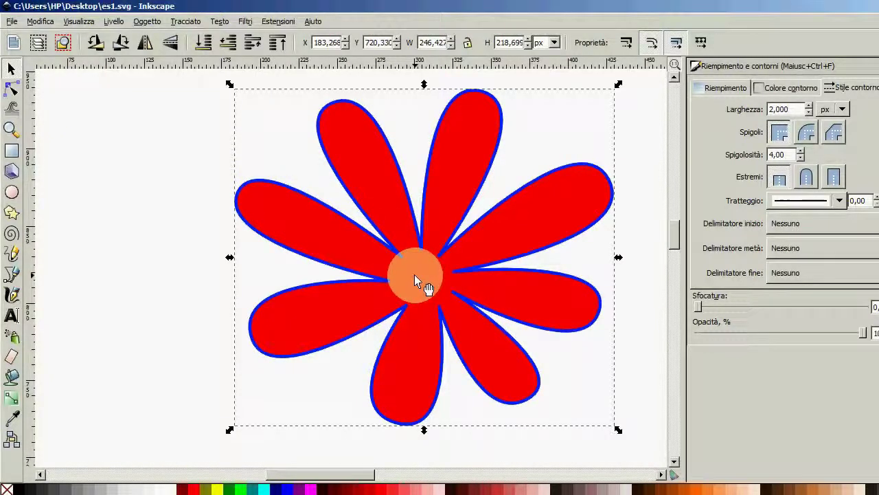
mouse_move(414, 275)
mouse_down()
mouse_move(435, 281)
mouse_move(412, 278)
mouse_move(439, 272)
mouse_move(501, 204)
mouse_up()
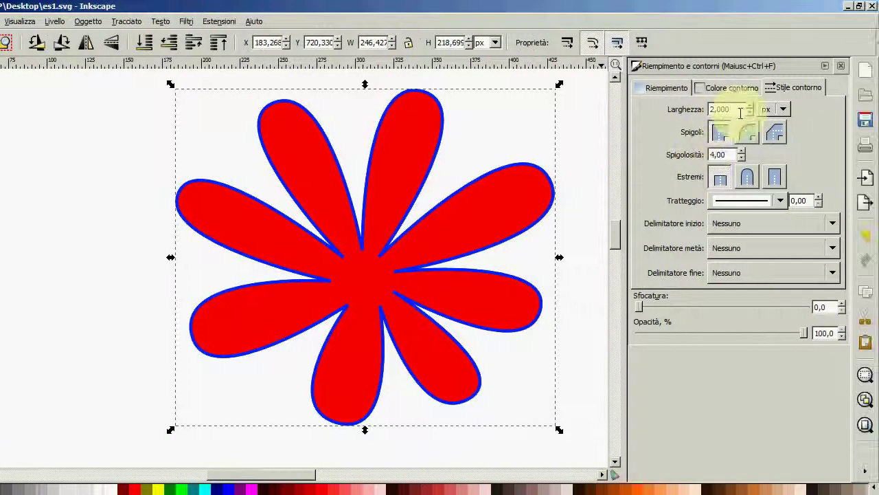
- Give the copy a yellow-green stroke and lower it behind the original flower
click(716, 86)
click(683, 159)
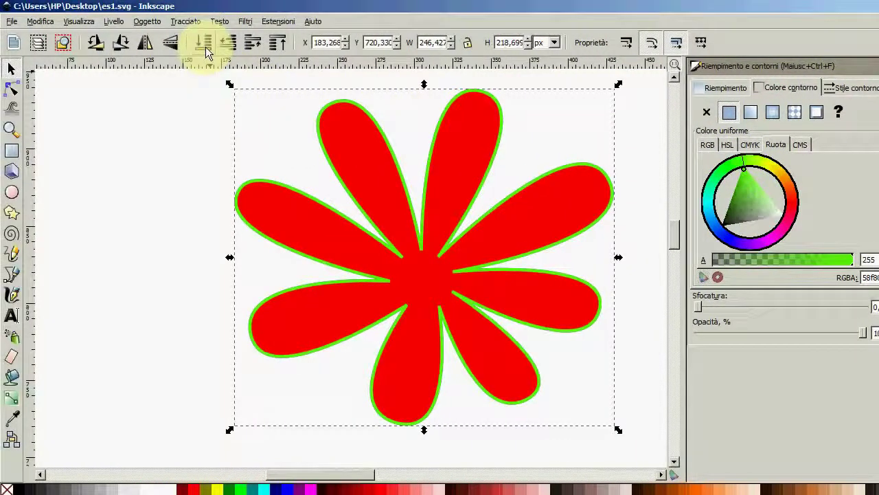
click(205, 49)
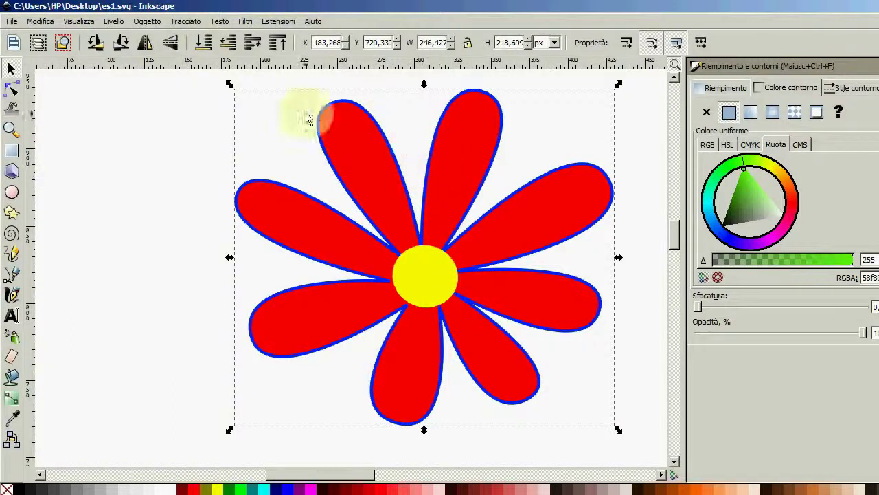
click(190, 25)
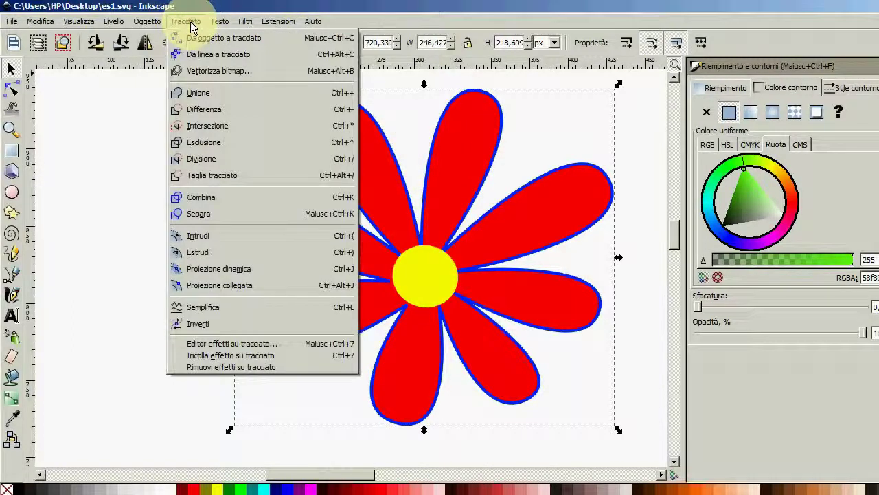
- Apply Dynamic Offset to the back copy and drag its handle outward to form a green rim
click(211, 273)
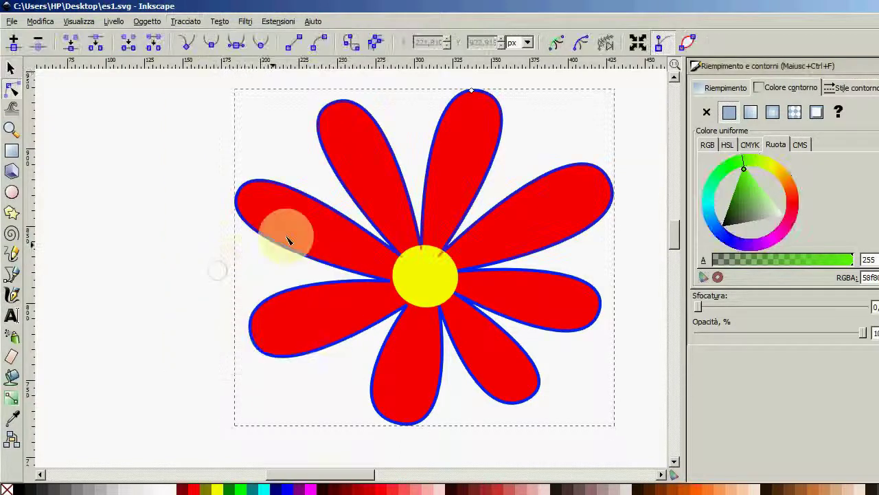
click(473, 91)
drag(472, 93, 479, 88)
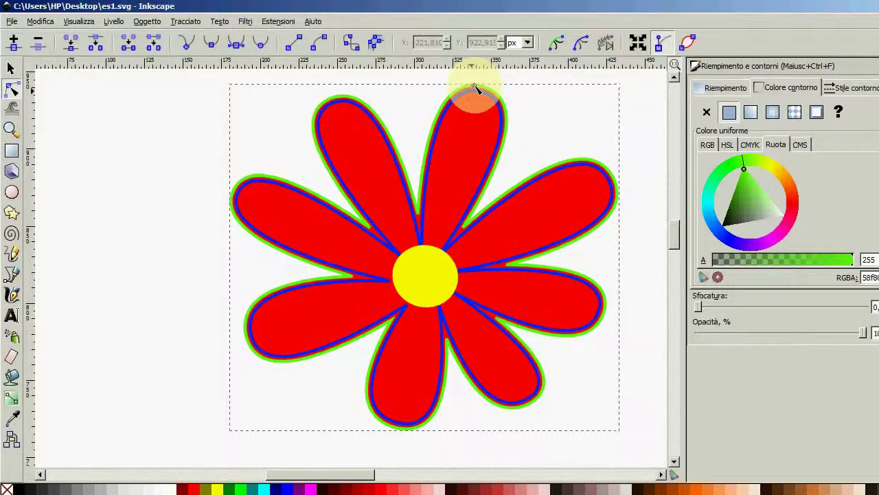
mouse_move(477, 88)
mouse_down()
mouse_move(486, 83)
mouse_move(484, 90)
mouse_up()
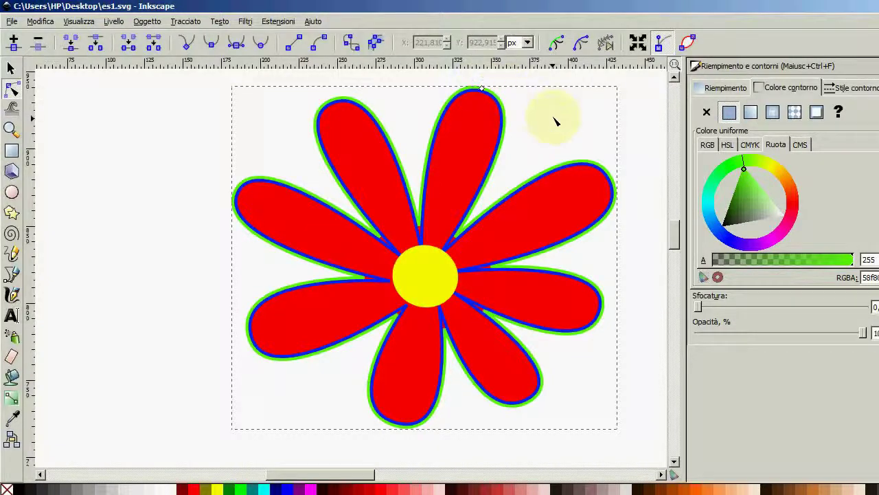
click(578, 225)
mouse_move(578, 226)
mouse_down()
mouse_move(559, 194)
mouse_move(540, 221)
mouse_up()
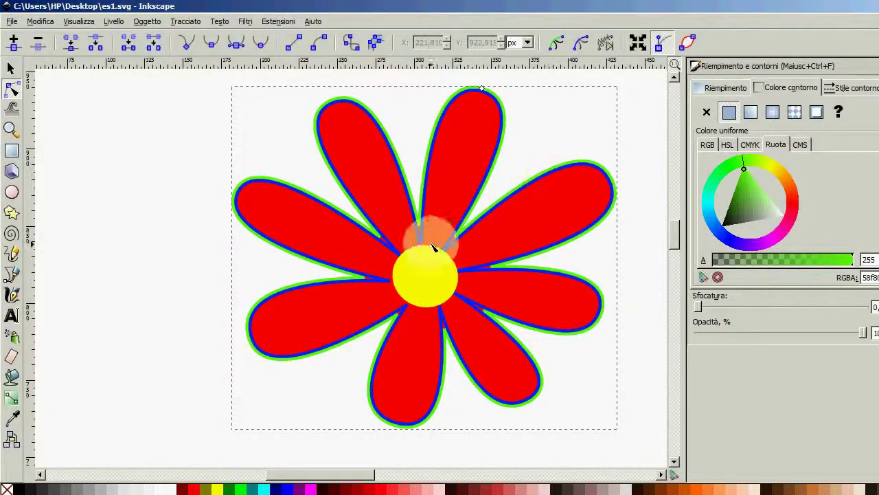
mouse_move(537, 222)
mouse_down()
mouse_move(402, 226)
mouse_move(442, 236)
mouse_up()
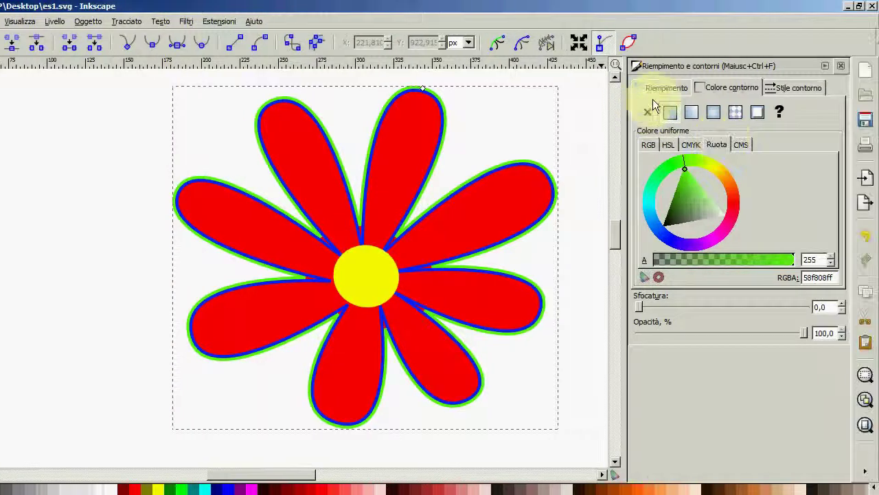
- Set the back copy's fill to none, leaving only its green outline, and scroll the view down
click(684, 87)
click(648, 113)
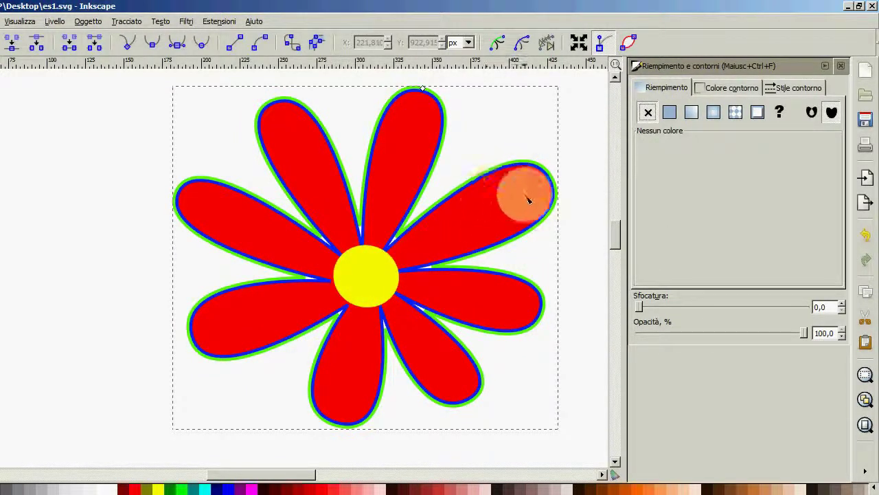
scroll(548, 215, down, 2)
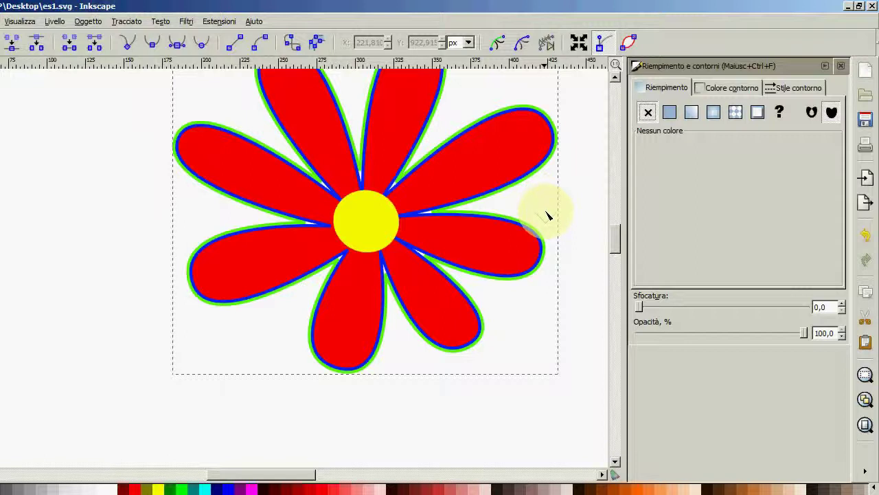
ctrl+scroll(449, 222, down, 3)
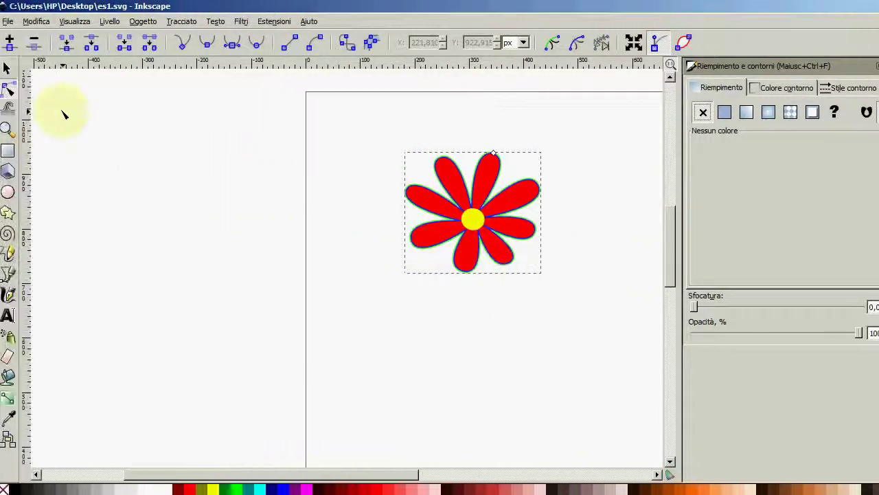
- Select the red flower's petals and yellow centre and group them into one object
click(11, 68)
click(369, 147)
drag(379, 131, 561, 281)
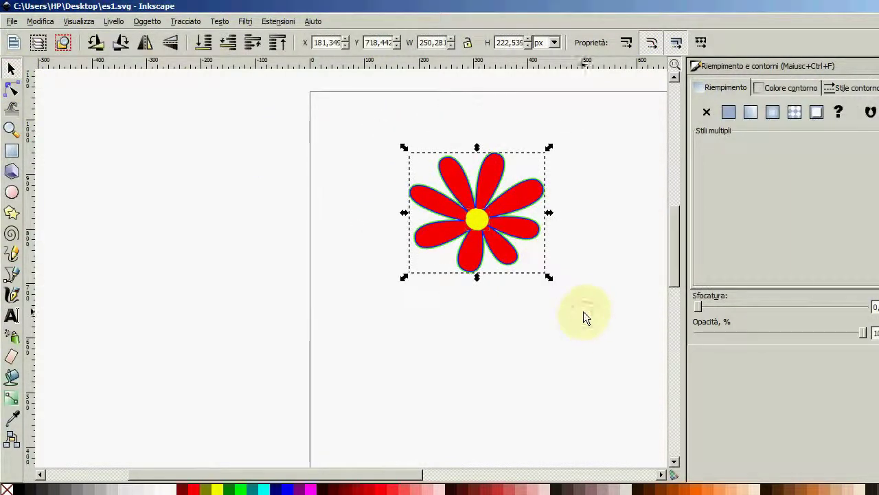
drag(564, 294, 444, 295)
scroll(450, 287, up, 1)
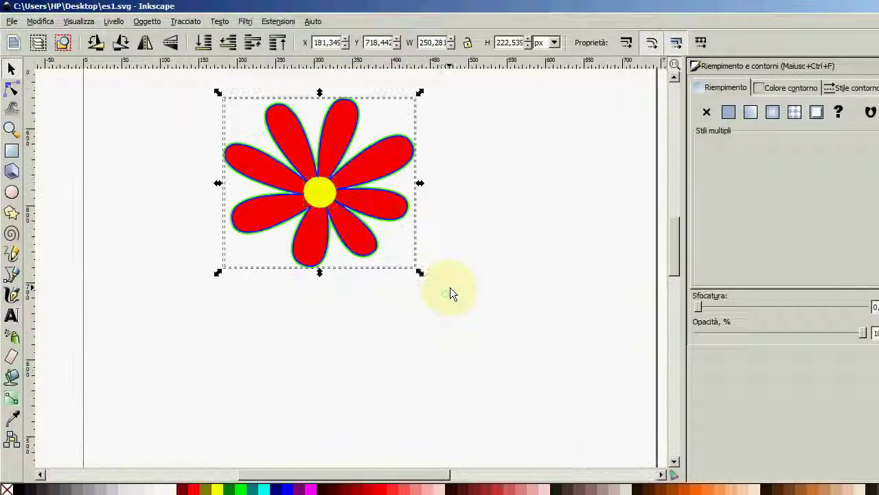
scroll(430, 267, up, 2)
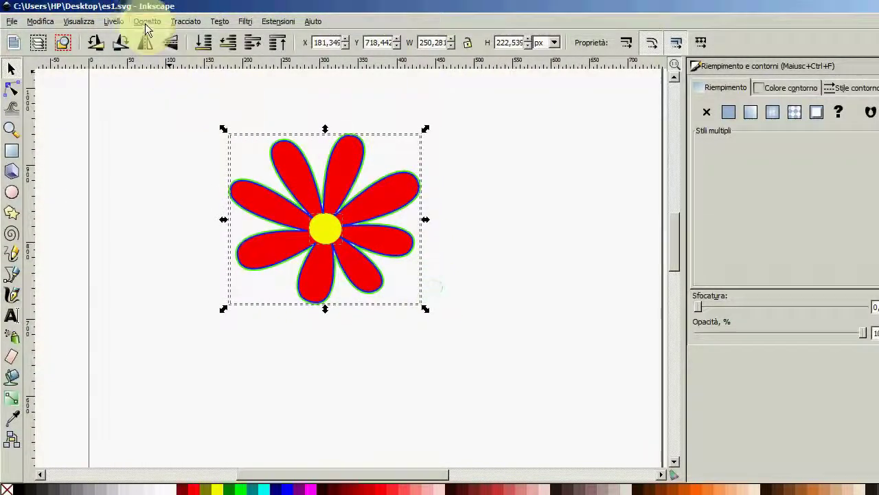
click(147, 21)
click(165, 77)
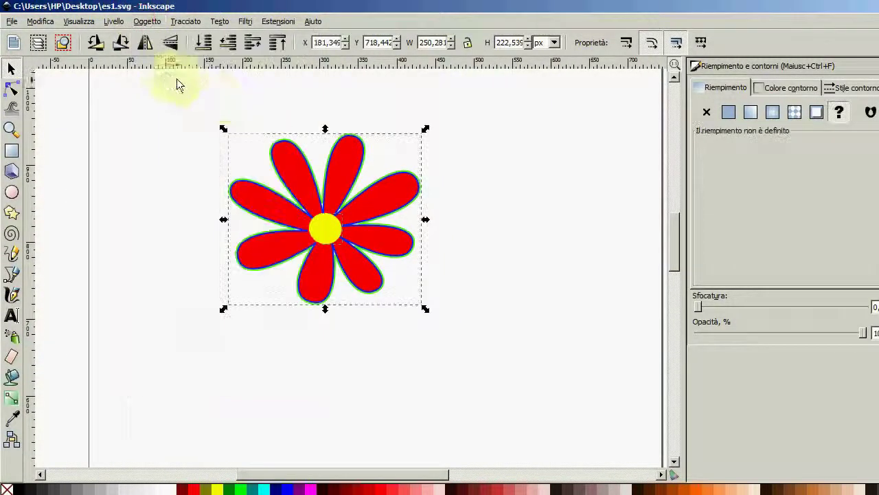
- Nudge the grouped flower slightly up and to the left
click(481, 210)
click(389, 206)
mouse_move(388, 203)
mouse_down()
mouse_move(359, 195)
mouse_move(354, 182)
mouse_up()
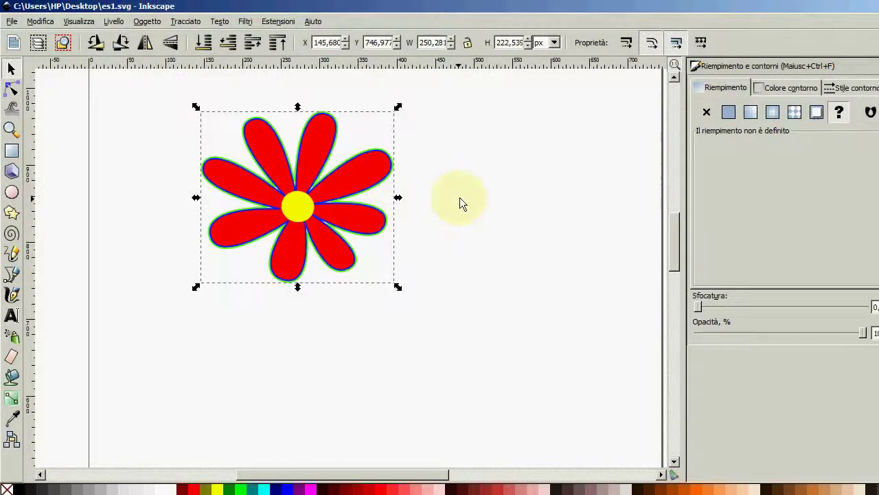
click(460, 198)
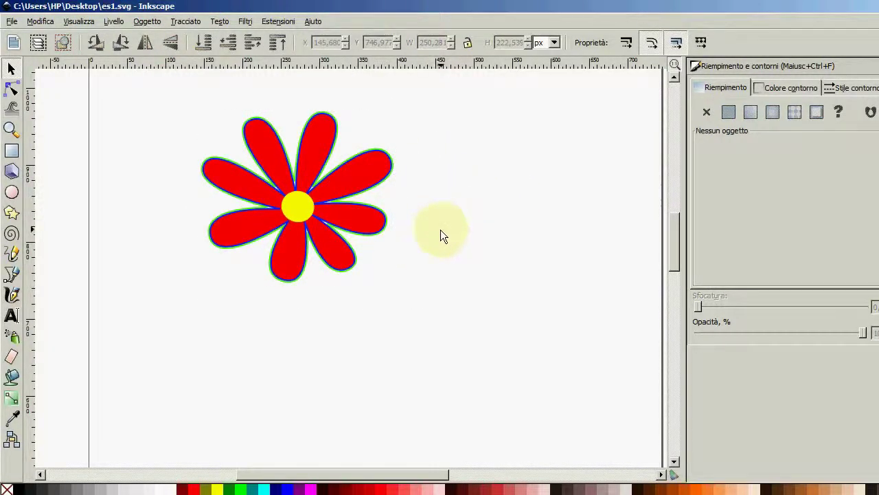
scroll(441, 230, down, 1)
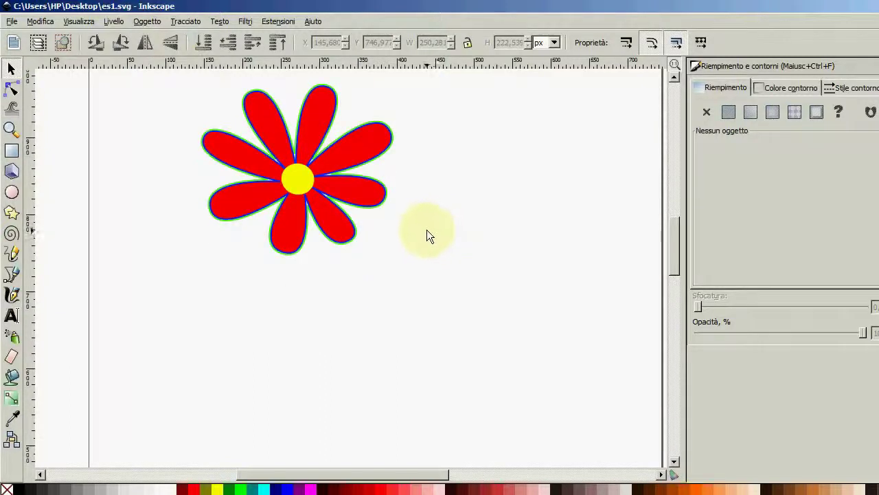
scroll(426, 224, down, 1)
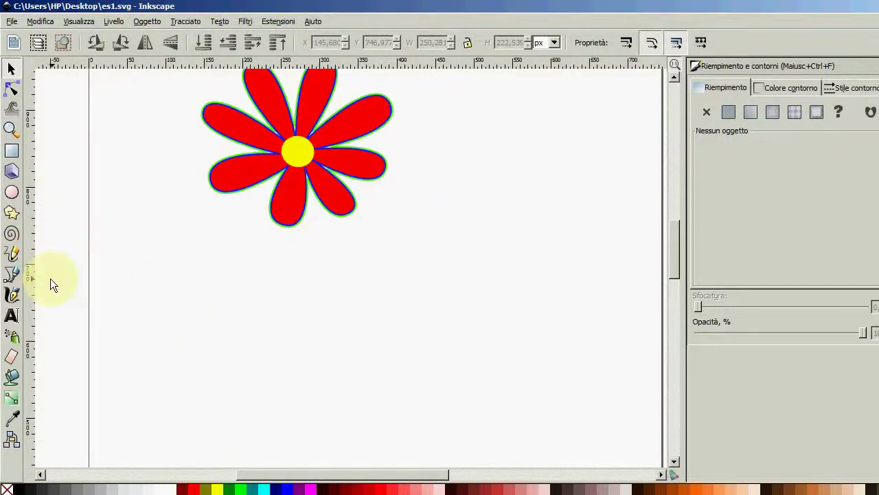
click(12, 275)
click(199, 60)
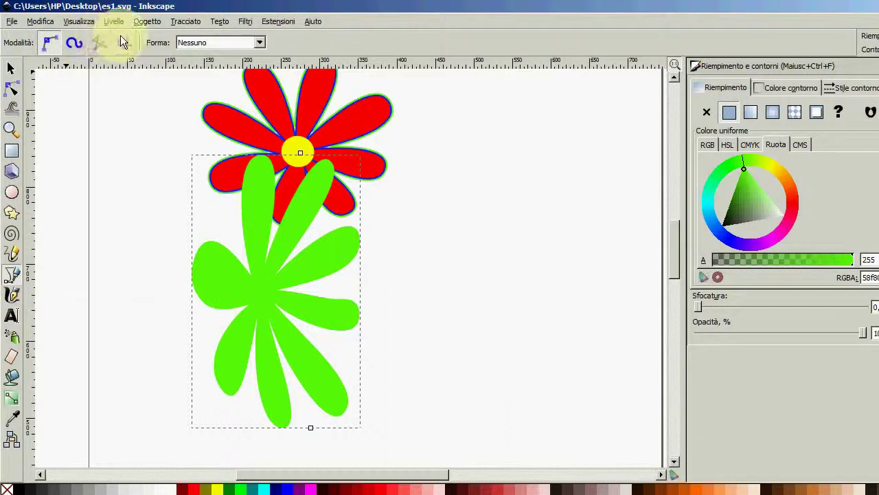
- Delete the stray tall green petal-shaped path, leaving only the red flower
click(50, 43)
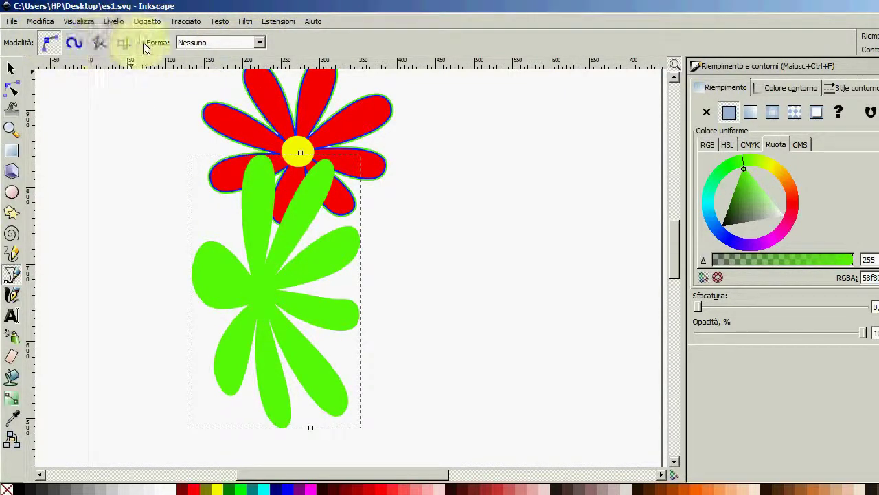
click(11, 68)
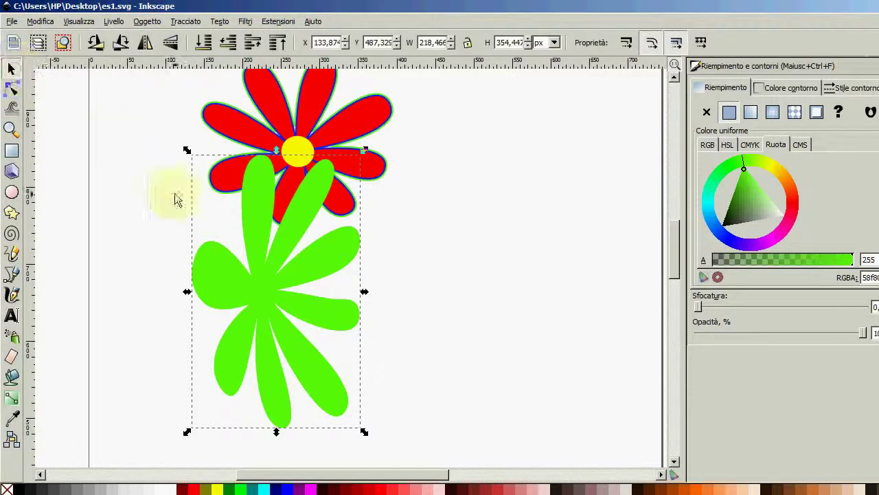
key(Delete)
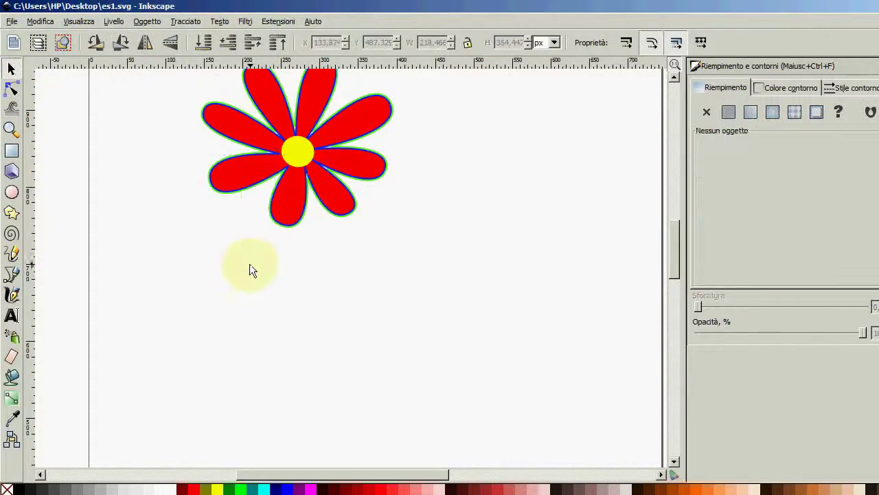
- Draw a curved Bezier stem path from the flower's yellow centre downward
click(11, 274)
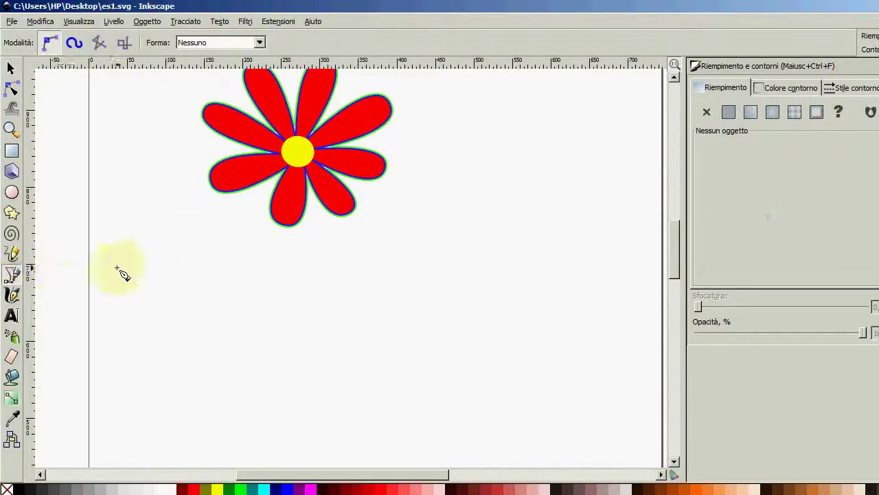
click(294, 153)
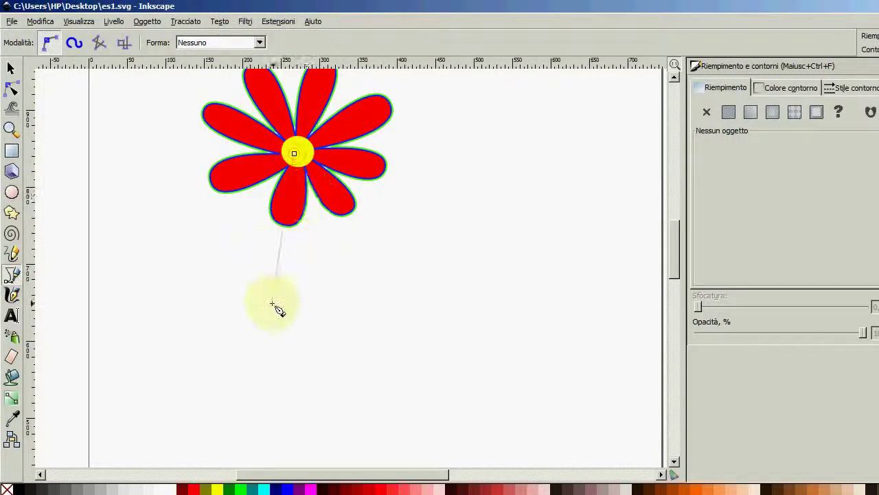
drag(268, 296, 270, 311)
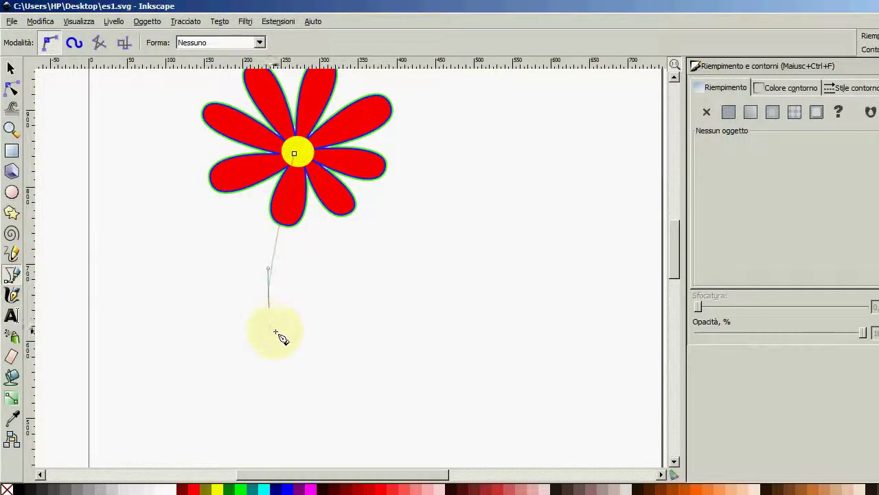
click(317, 433)
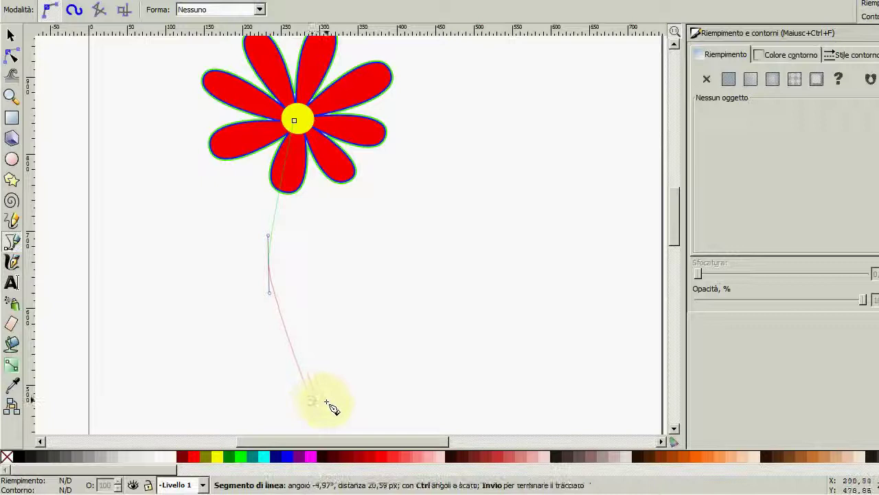
key(Return)
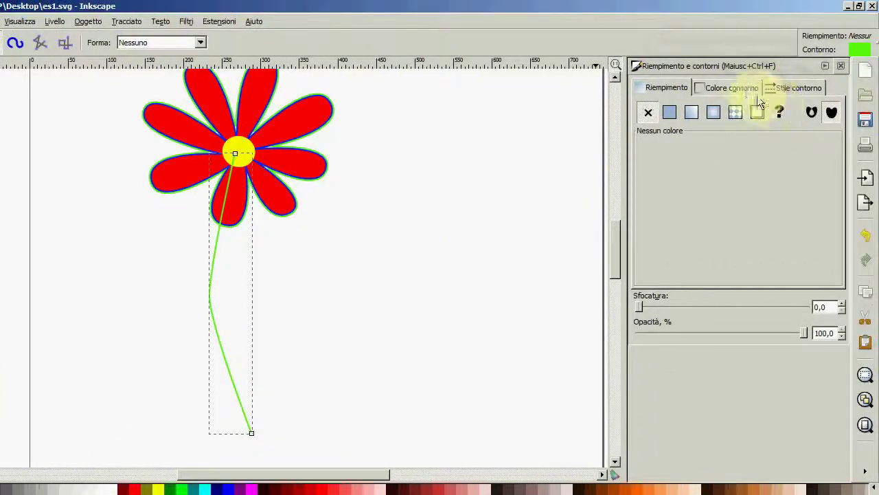
- Thicken the stem's stroke to 4.7 px and darken it to green 1f8701ff
click(784, 88)
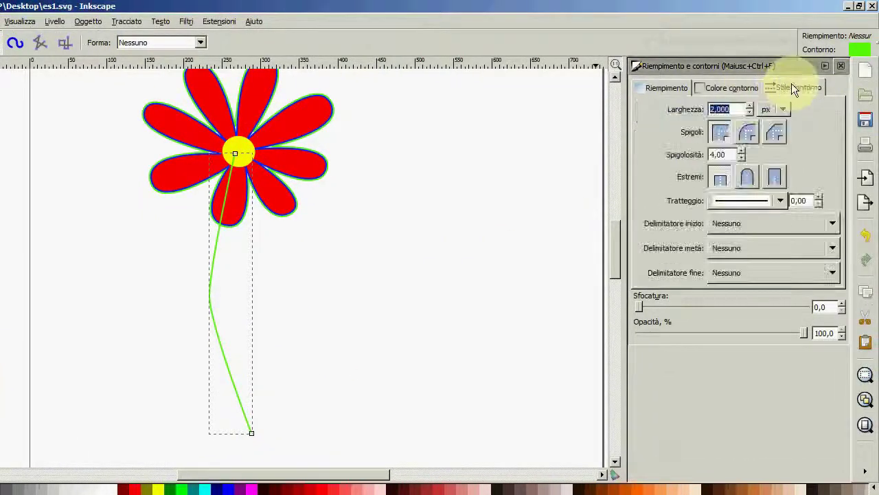
click(751, 105)
click(751, 105)
click(751, 105)
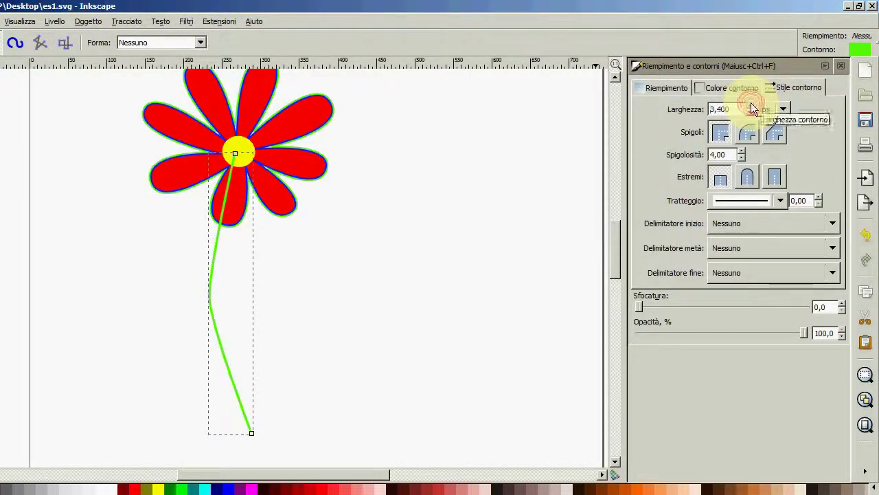
click(751, 105)
click(751, 105)
click(750, 105)
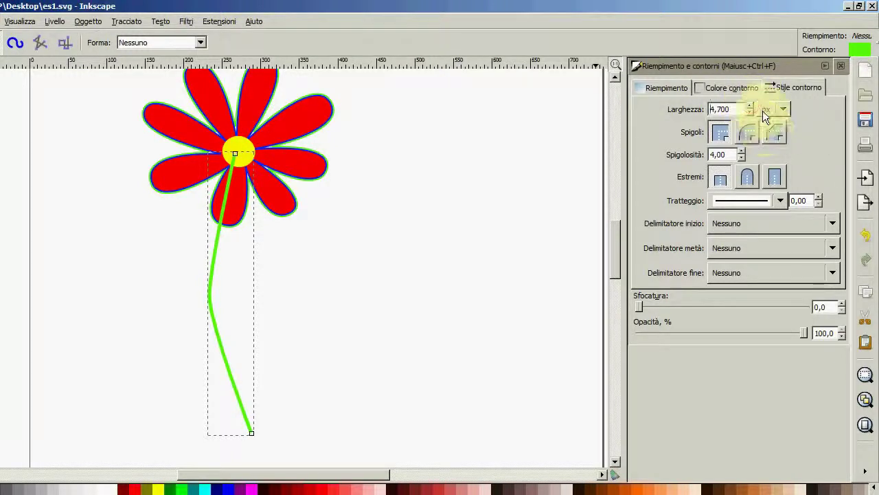
click(729, 90)
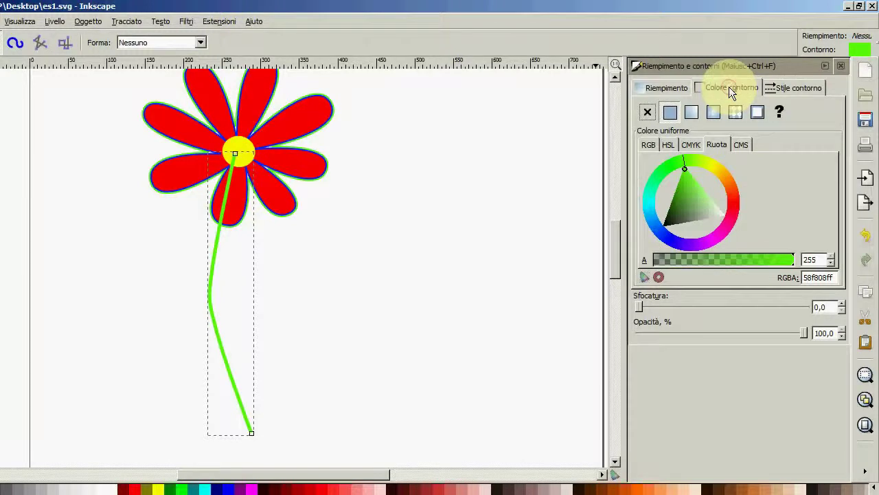
mouse_move(706, 181)
mouse_down()
mouse_move(687, 177)
mouse_move(679, 161)
mouse_move(685, 187)
mouse_move(674, 196)
mouse_up()
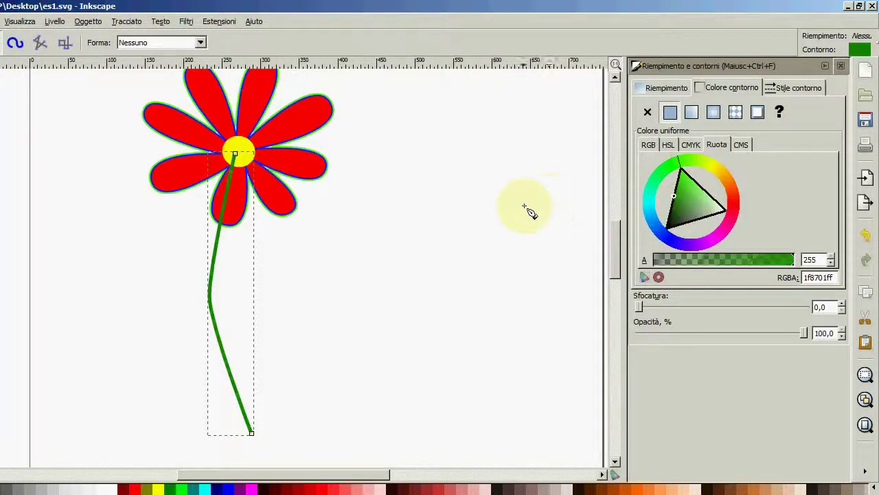
click(237, 161)
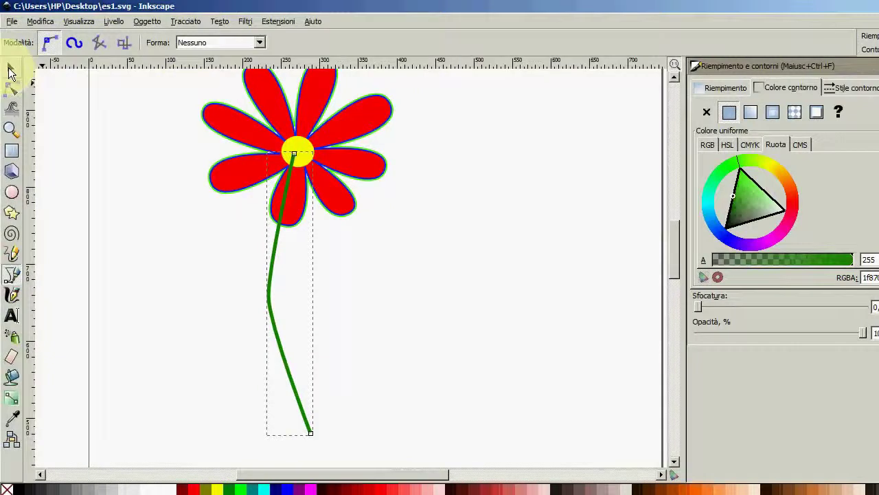
- Lower the green stem to the bottom of the stack so it sits behind the flower
click(10, 70)
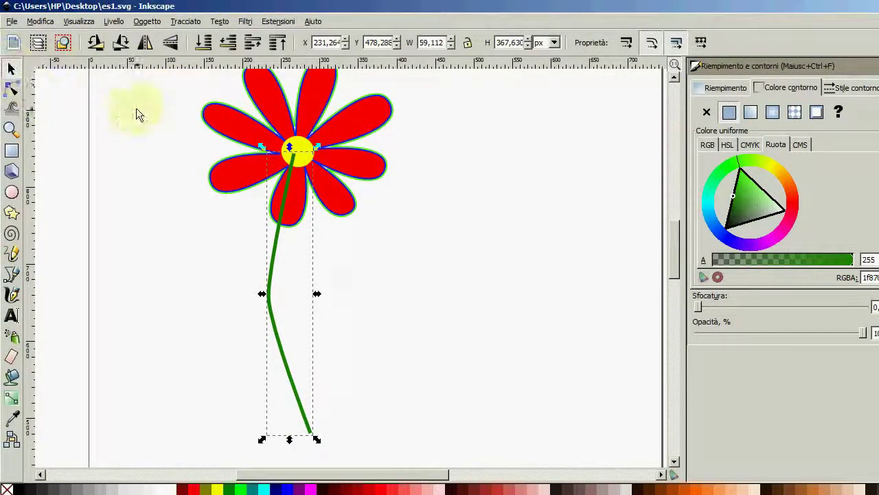
click(203, 43)
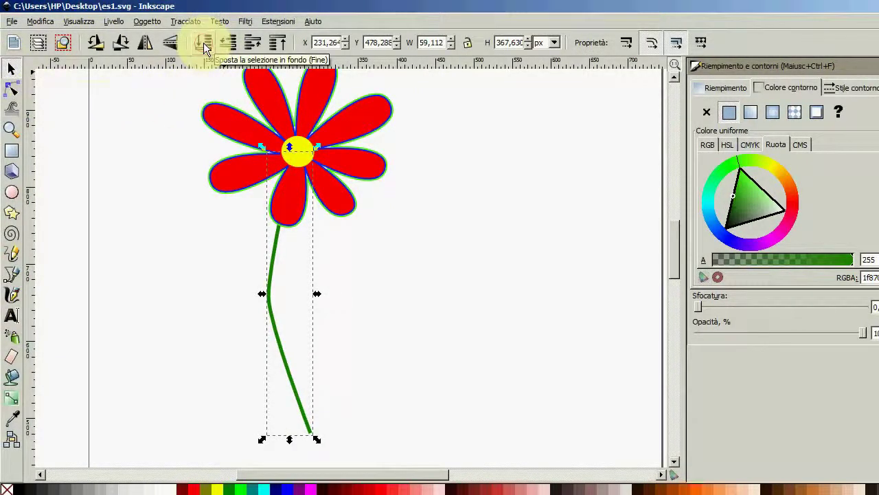
click(397, 286)
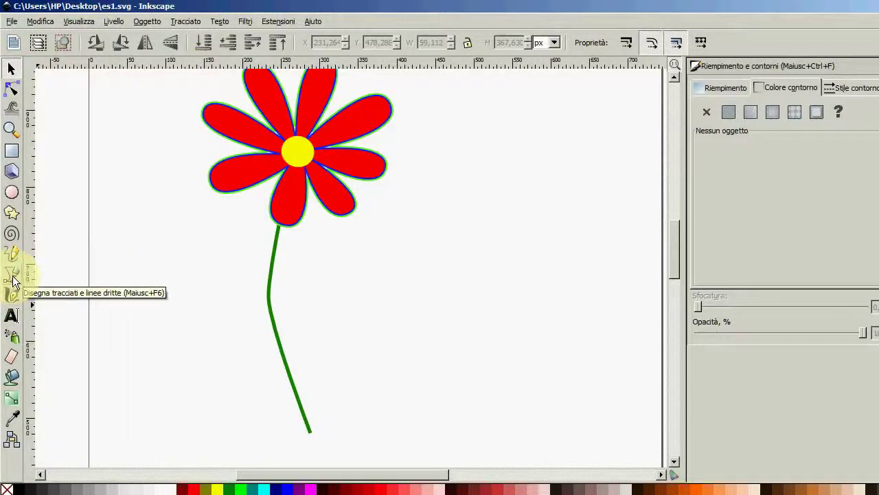
click(13, 276)
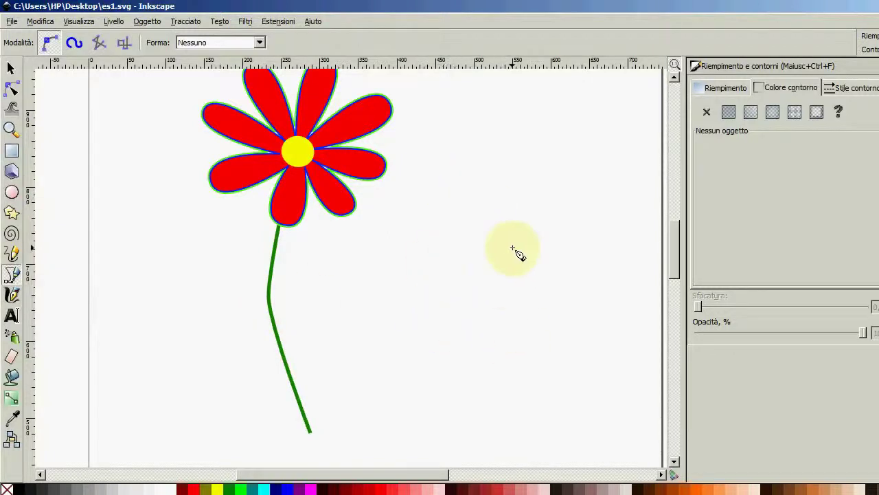
- Draw a closed, pointed leaf outline with curved sides to the right of the stem
click(478, 175)
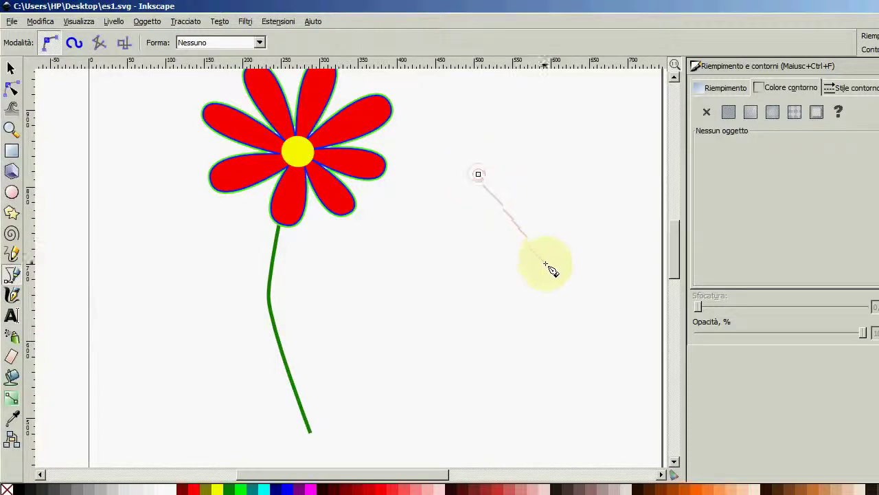
drag(539, 291, 535, 352)
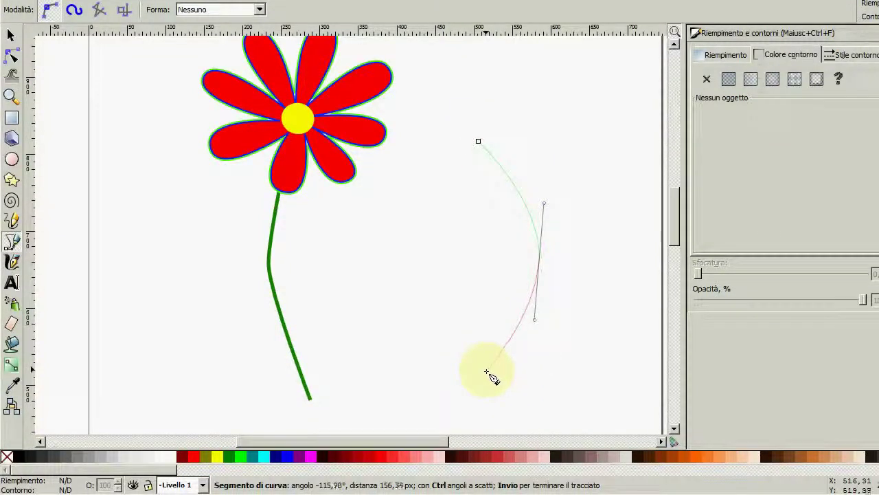
click(487, 372)
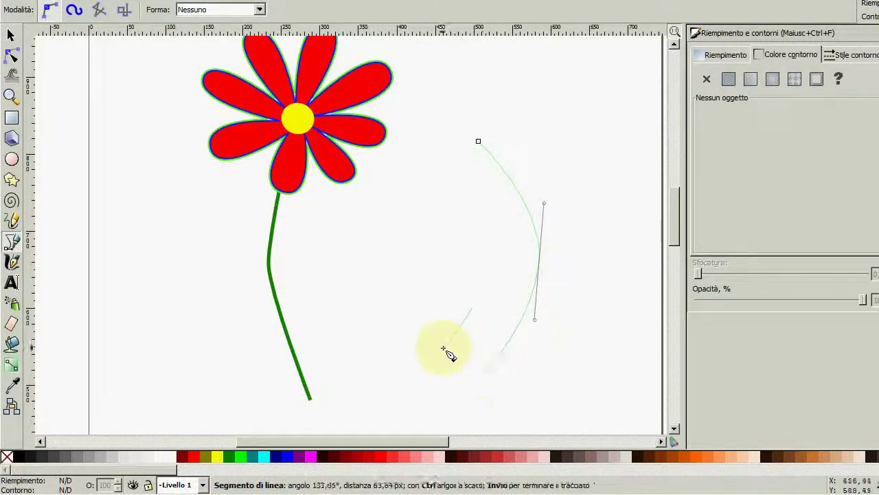
drag(421, 269, 426, 234)
click(479, 142)
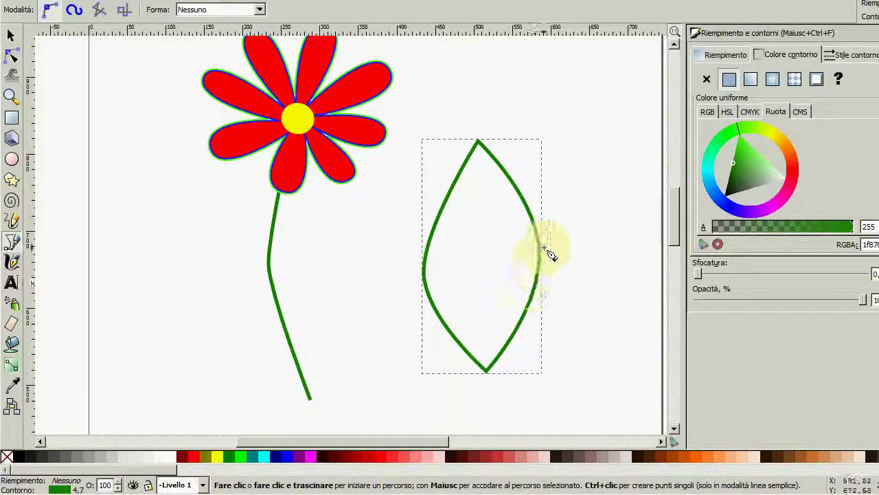
- Give the leaf a flat green fill and shrink it to about 68.9 × 85.8 px on the stem
click(11, 69)
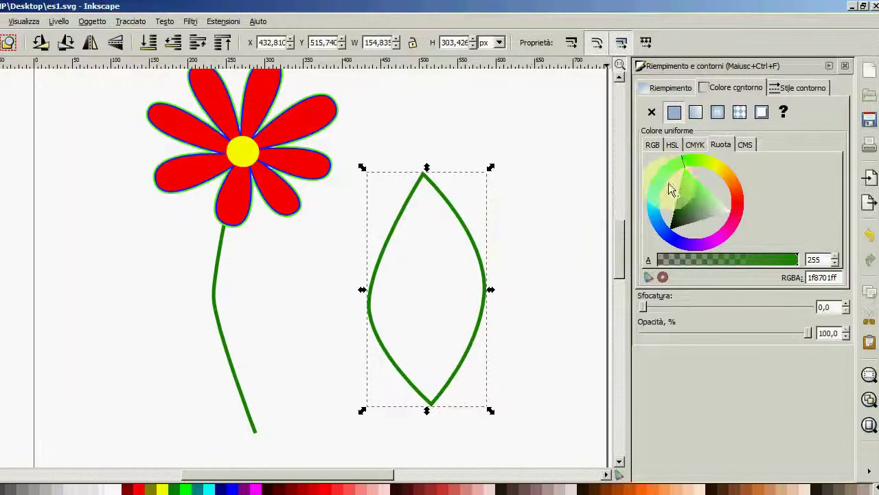
click(667, 87)
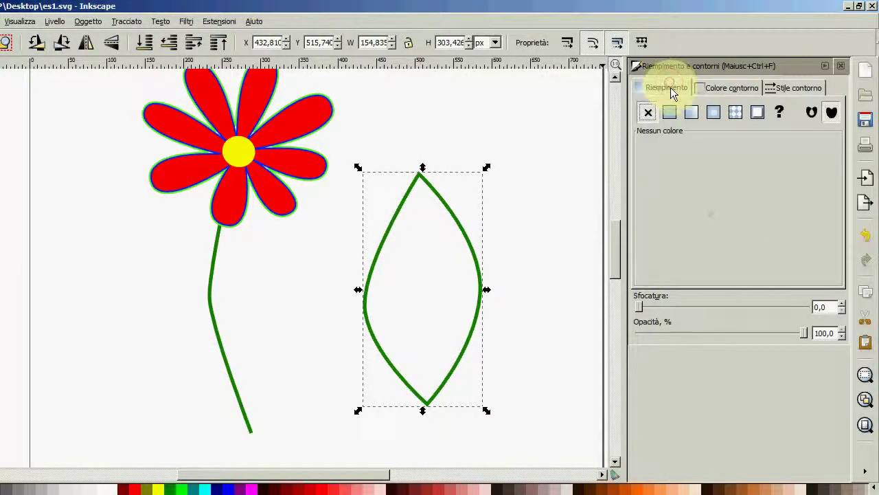
click(670, 113)
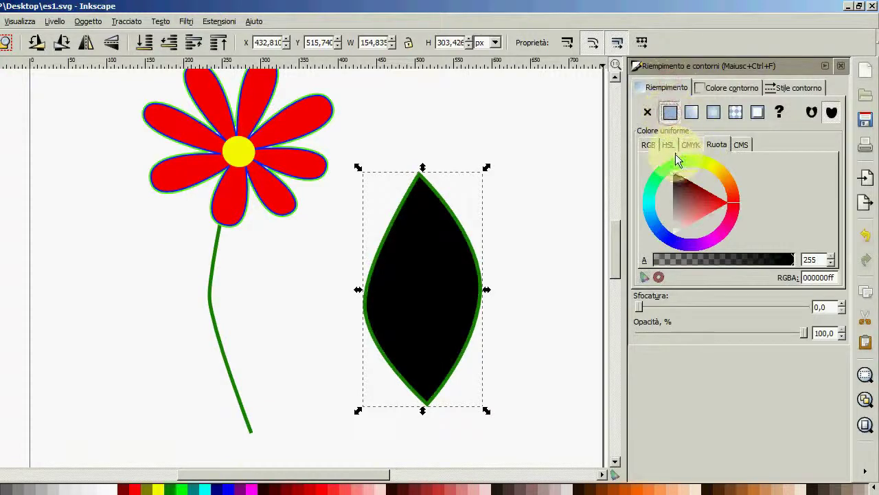
click(677, 156)
click(689, 192)
drag(689, 193, 681, 192)
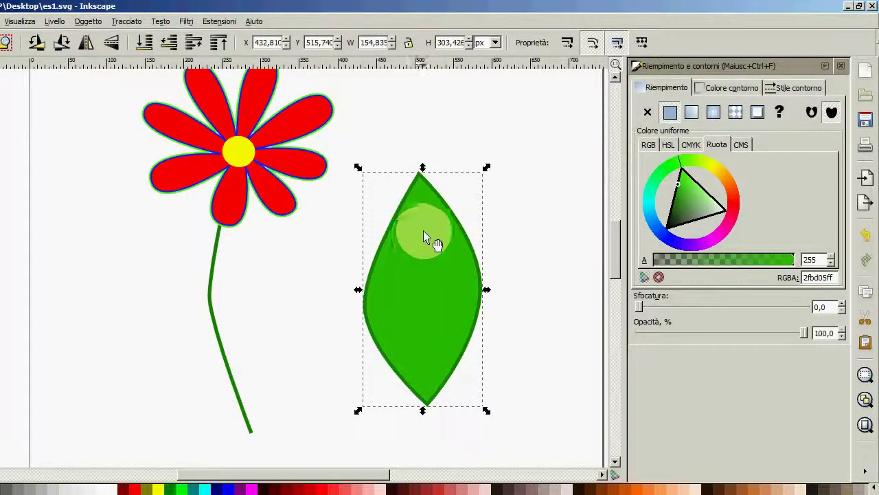
mouse_move(484, 175)
mouse_down()
mouse_move(400, 319)
mouse_move(416, 341)
mouse_move(346, 335)
mouse_move(241, 258)
mouse_up()
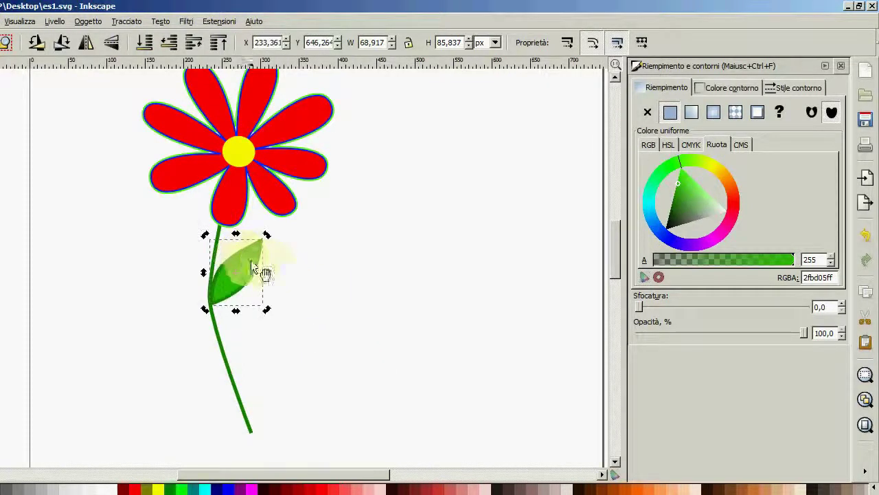
click(368, 288)
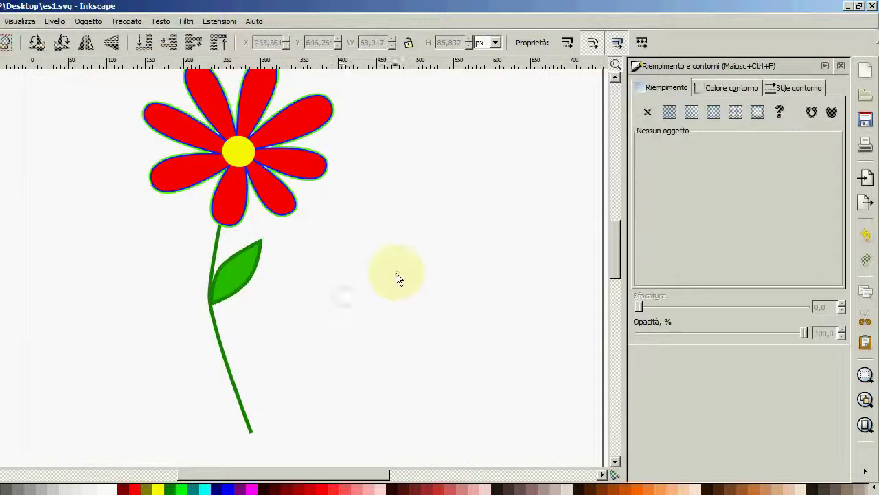
- Group the flower head, stem and leaf and move the group toward the upper left
scroll(393, 271, up, 1)
ctrl+scroll(391, 270, down, 1)
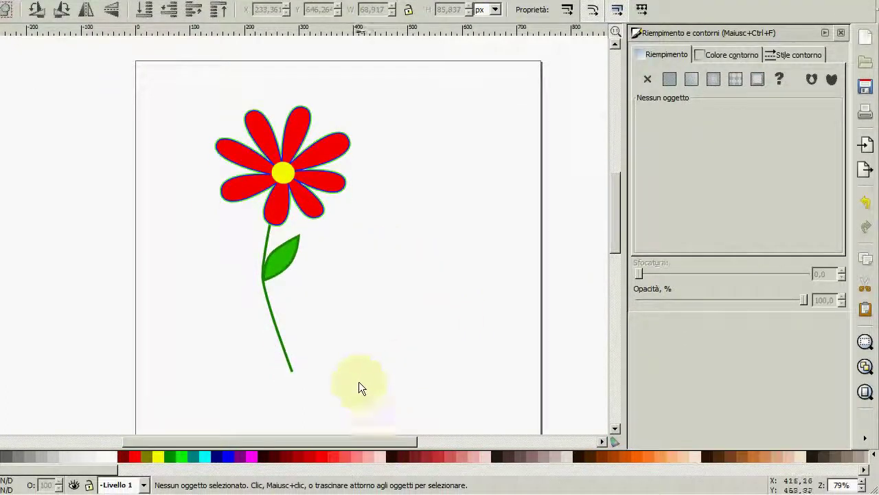
drag(359, 384, 169, 84)
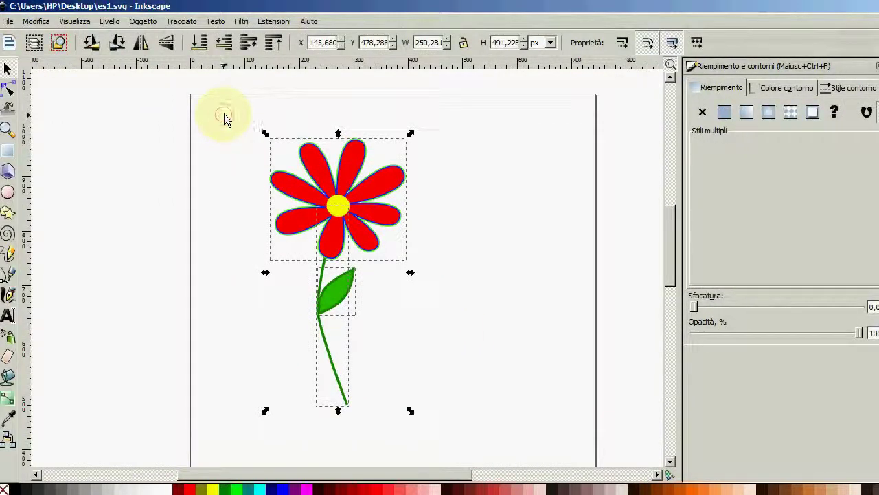
click(145, 21)
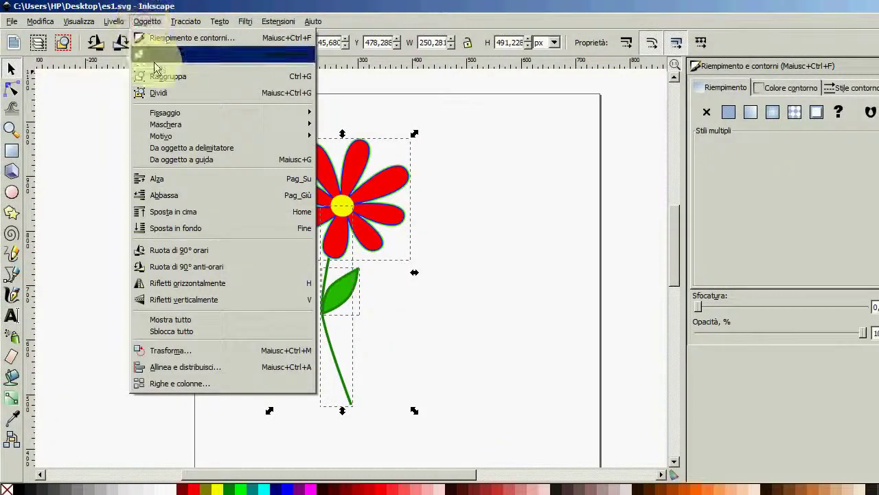
click(159, 76)
drag(343, 209, 314, 199)
- Close the Fill and Stroke panel, leaving the 250.281 × 491.228 px flower group on the canvas
scroll(388, 210, down, 2)
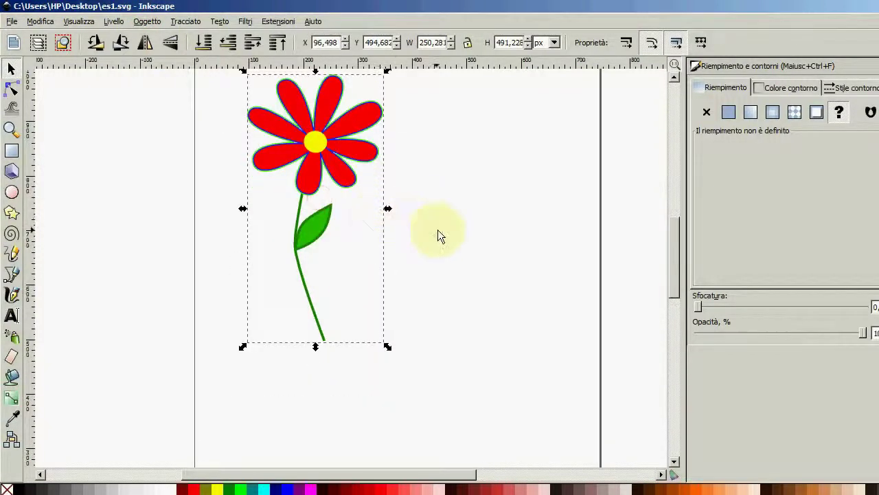
scroll(442, 235, up, 1)
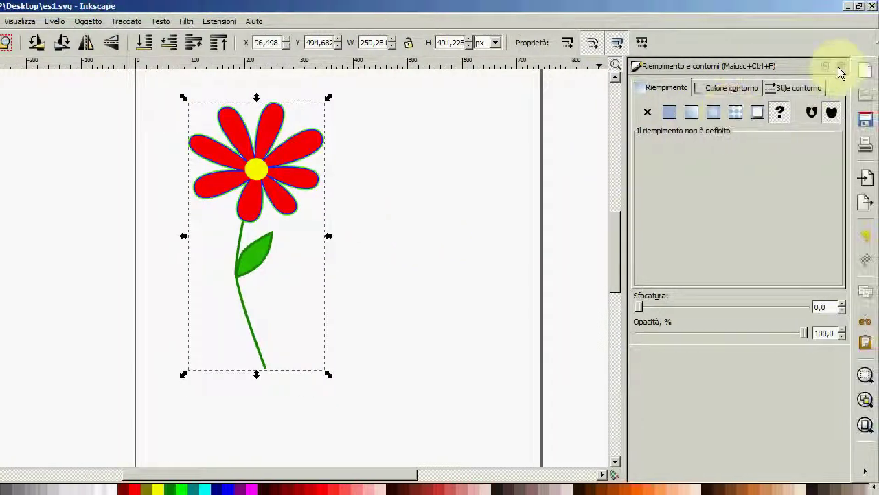
click(843, 68)
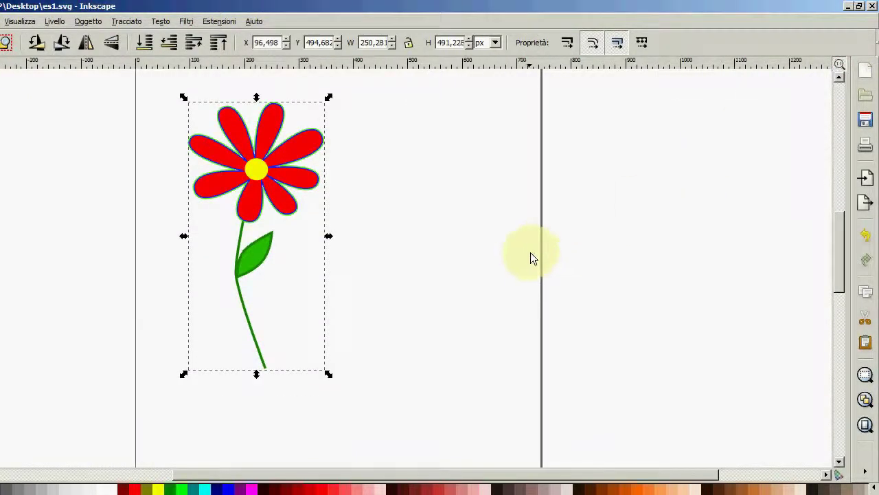
scroll(529, 257, down, 3)
scroll(529, 257, down, 2)
scroll(529, 257, up, 1)
scroll(528, 257, up, 1)
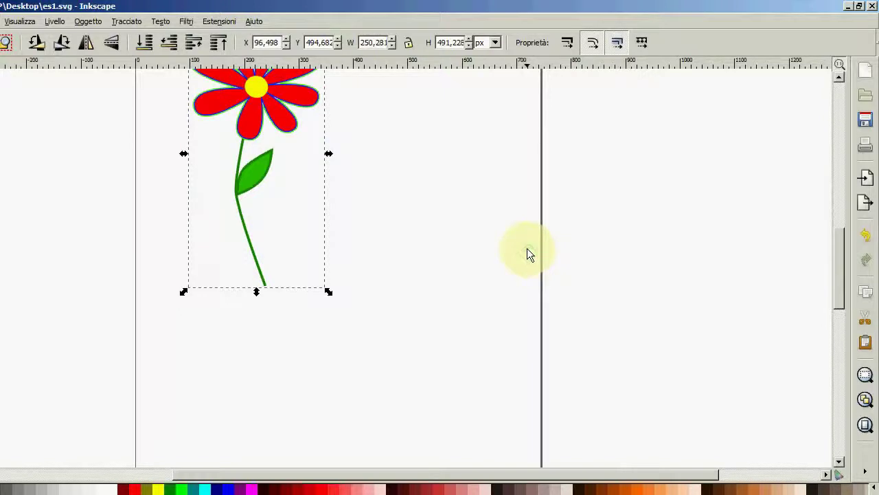
scroll(527, 255, up, 1)
scroll(372, 287, up, 1)
scroll(371, 287, up, 1)
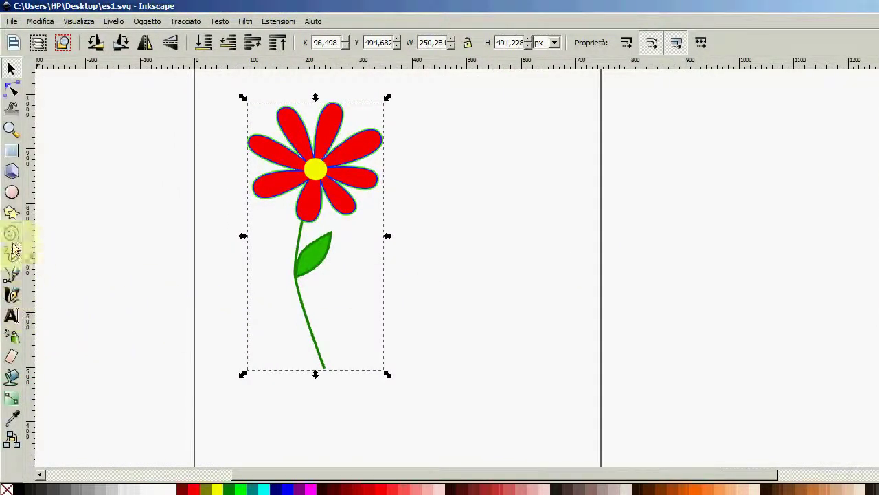
- Draw a rectangle across the bottom of the page and convert it to a path
click(12, 151)
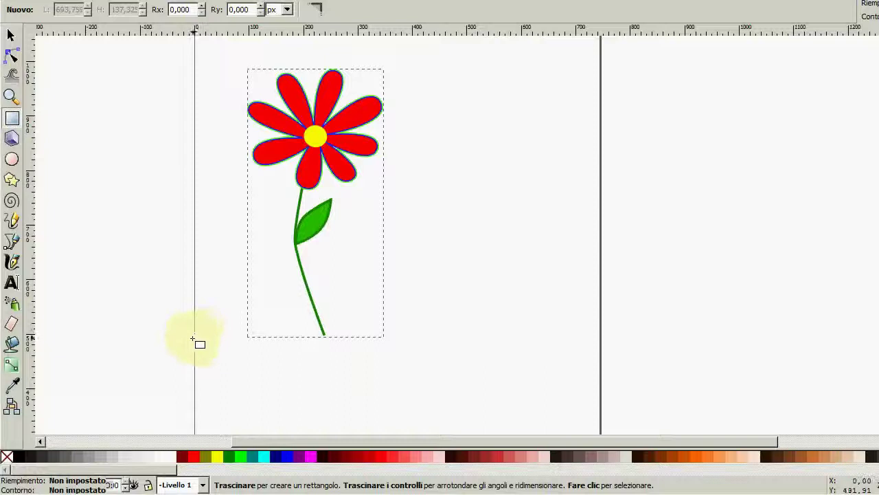
drag(195, 339, 603, 416)
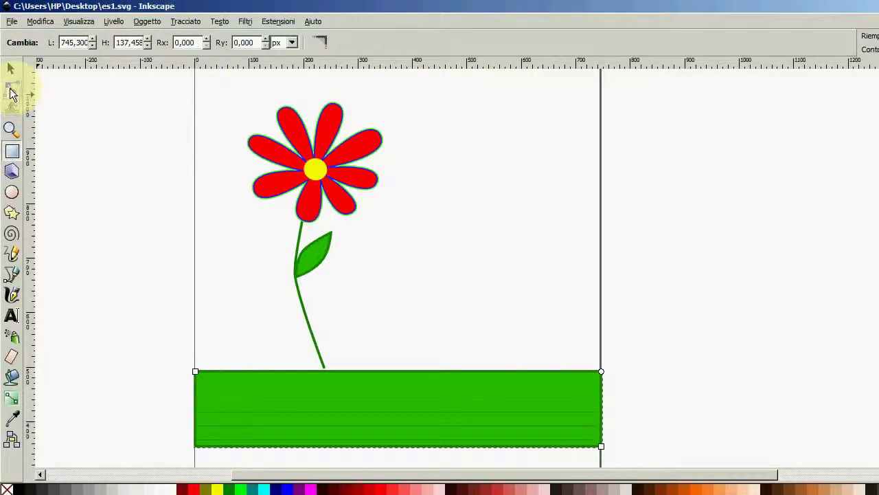
click(11, 69)
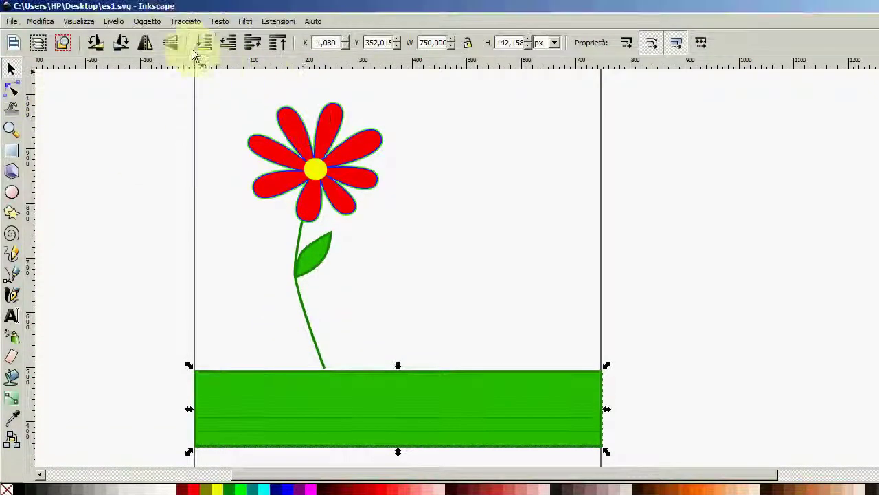
click(149, 21)
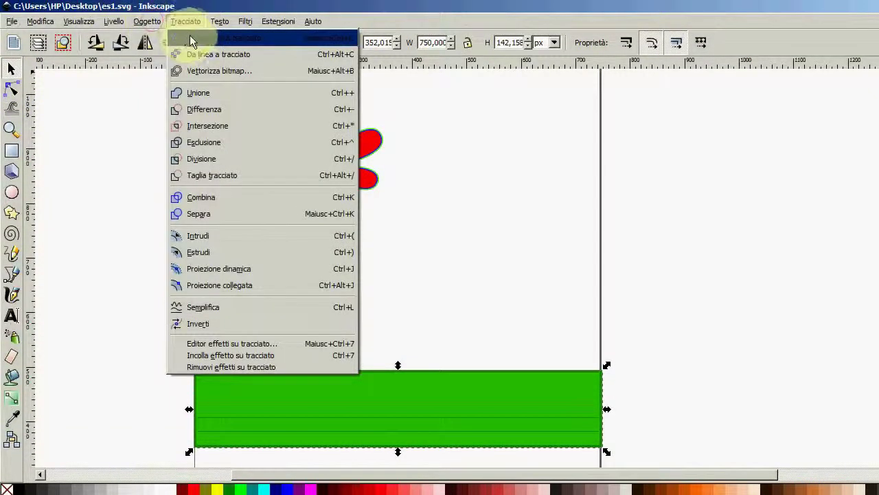
click(191, 41)
- Add top-edge nodes and drag them into smooth humps and dips for a wavy ground
click(11, 89)
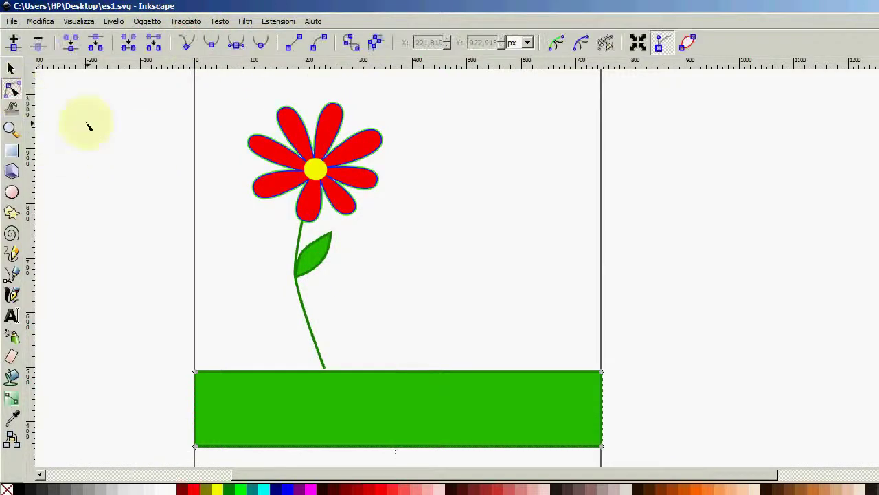
click(384, 356)
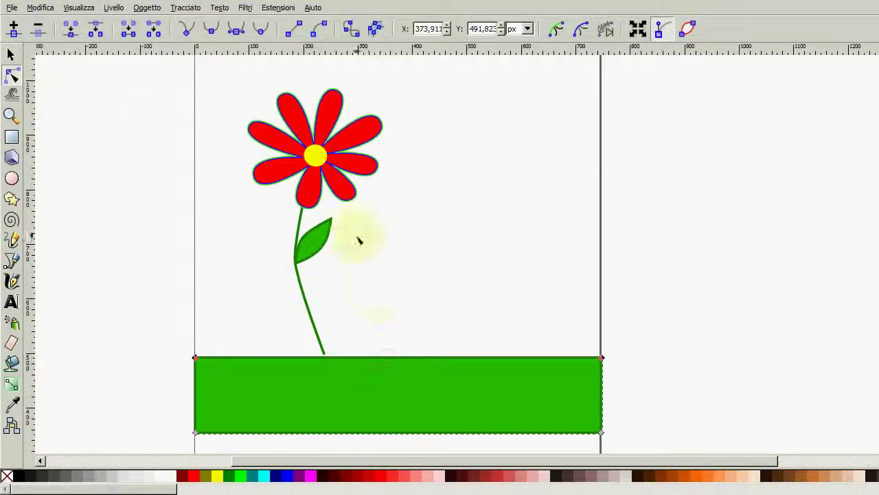
click(14, 45)
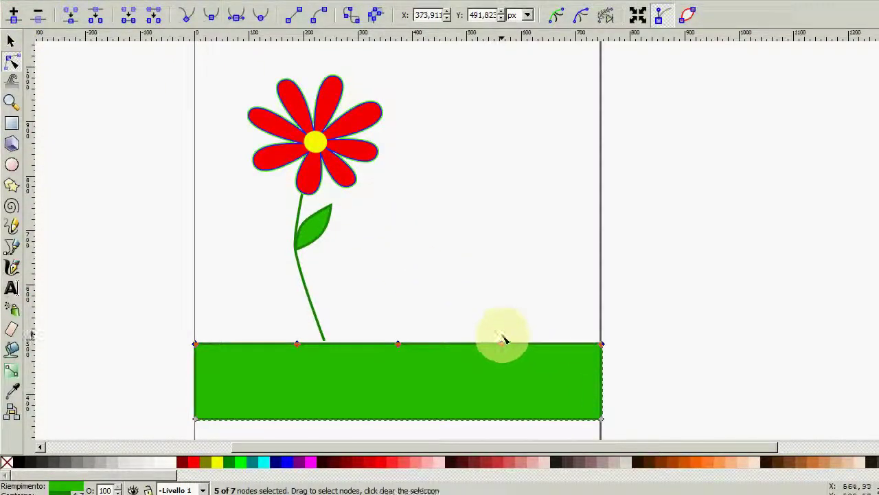
drag(502, 339, 504, 339)
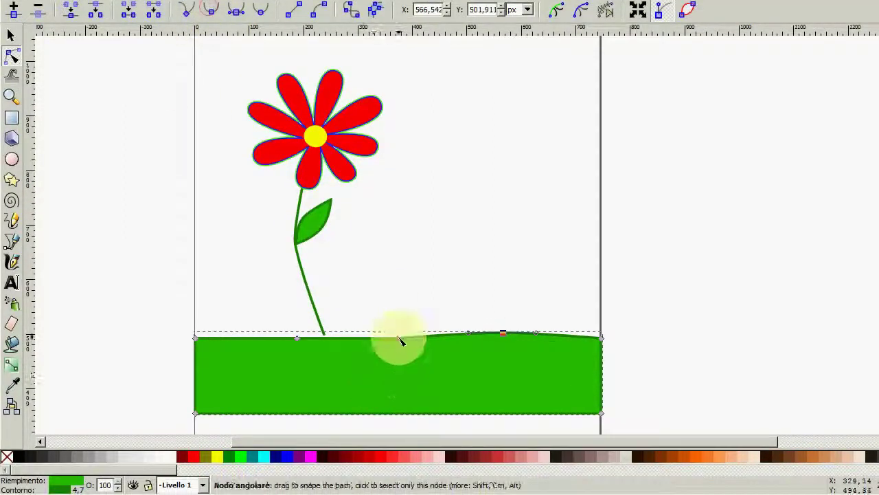
drag(399, 338, 389, 344)
double_click(299, 338)
drag(300, 337, 278, 331)
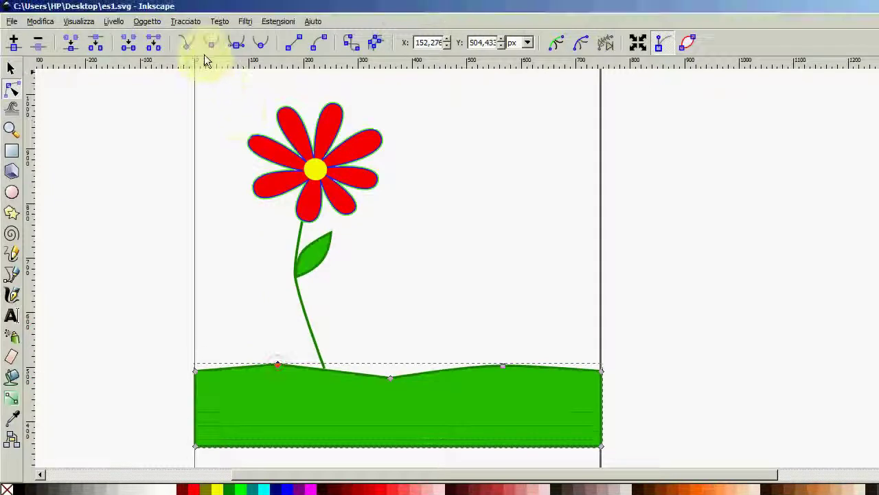
click(390, 377)
click(212, 42)
click(428, 301)
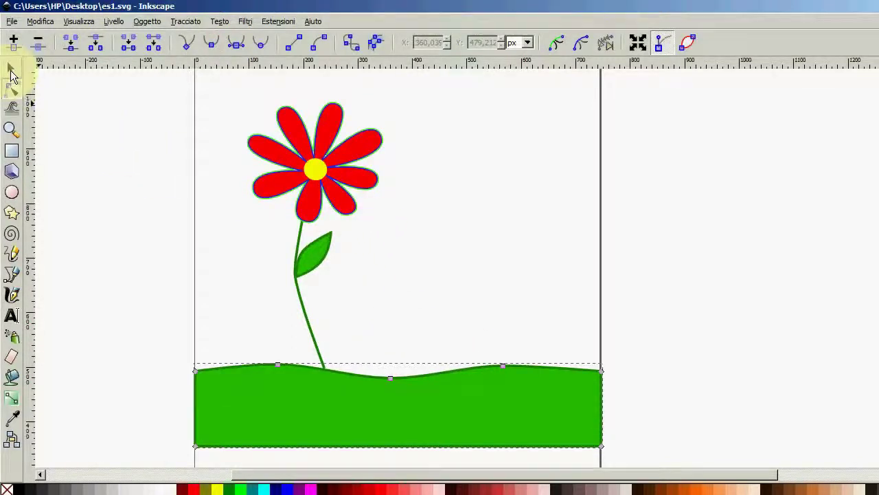
- Set the ground strip's stroke paint to none, keeping only its green fill
click(11, 35)
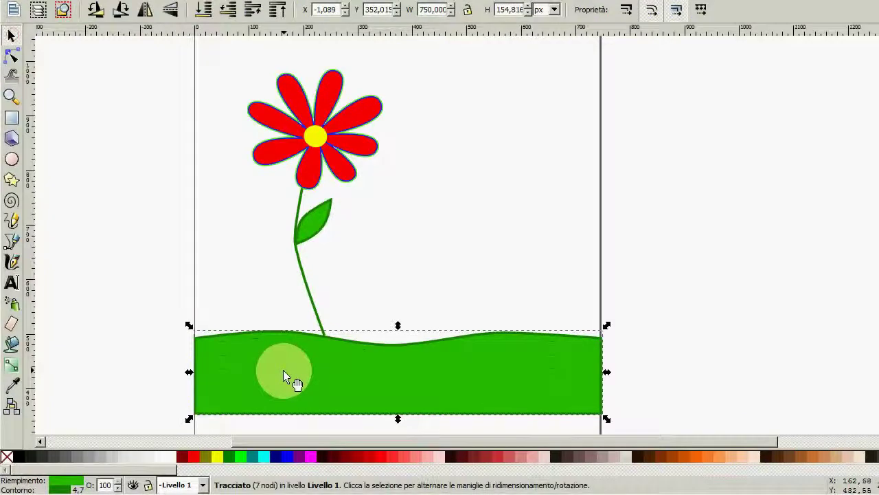
right_click(284, 371)
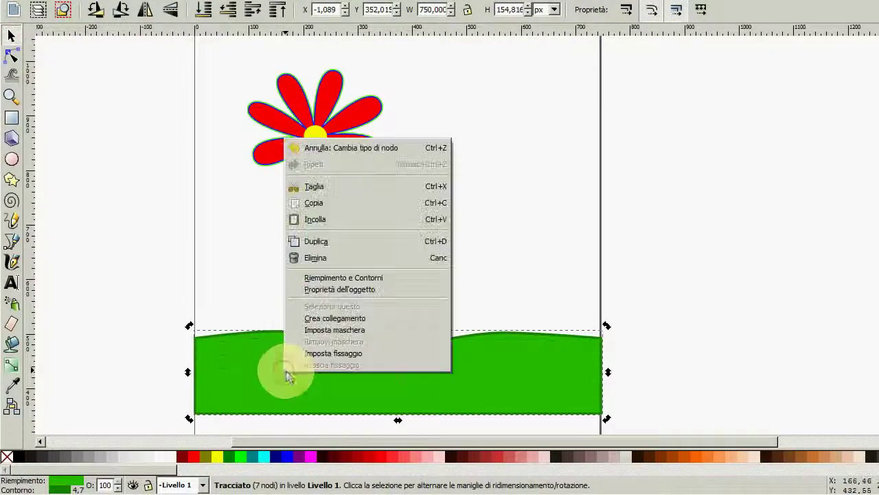
click(326, 278)
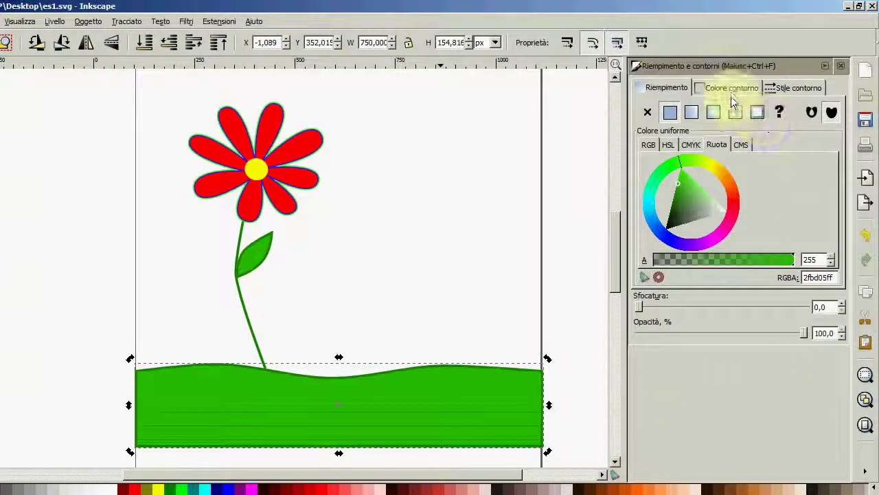
click(732, 90)
click(648, 112)
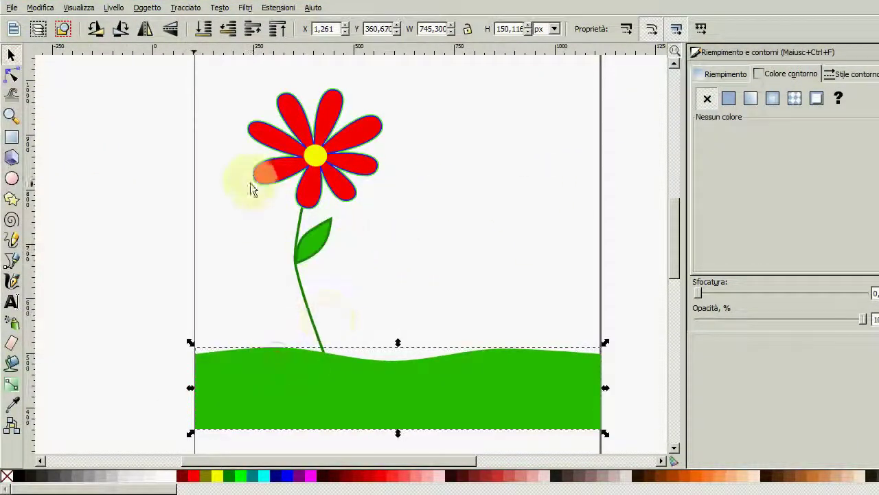
click(280, 156)
- Position the flower over the ground and duplicate it, spreading the copies to the right
drag(288, 157, 272, 154)
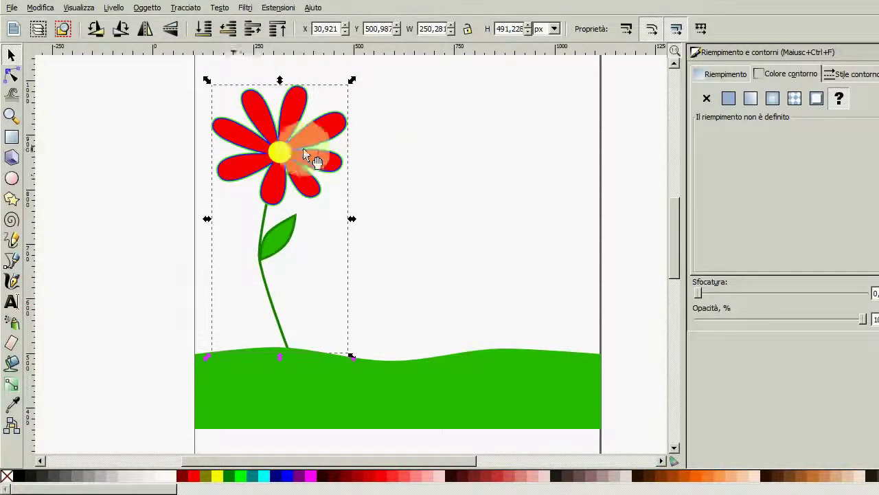
mouse_move(349, 163)
mouse_down()
mouse_move(304, 138)
mouse_move(290, 144)
mouse_up()
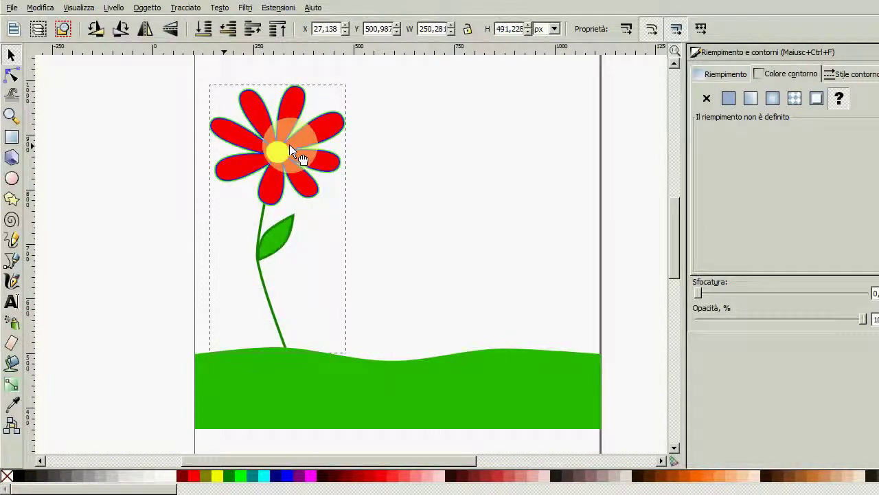
drag(289, 144, 432, 167)
key(ctrl+d)
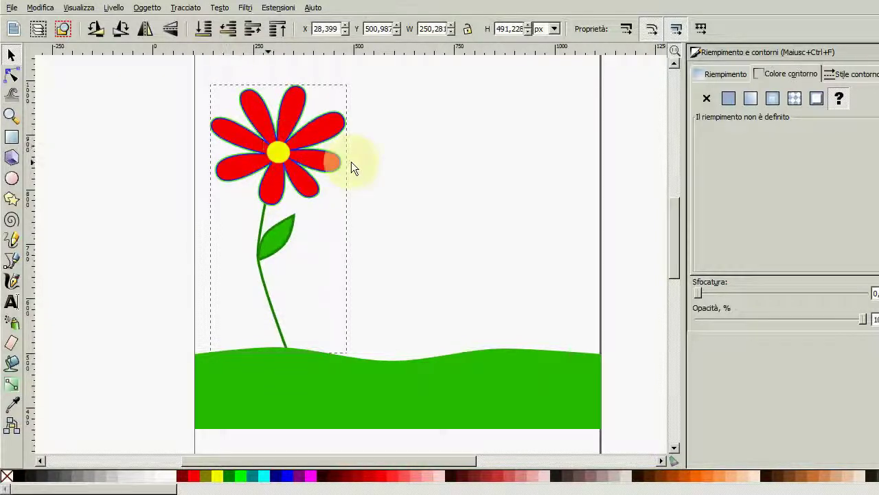
key(space)
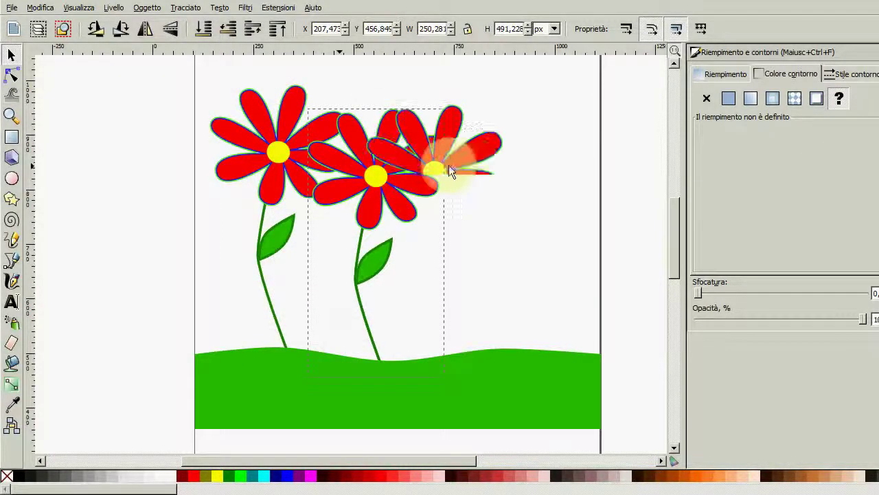
mouse_move(432, 167)
mouse_down()
mouse_move(494, 167)
mouse_move(553, 203)
mouse_move(571, 198)
mouse_up()
key(space)
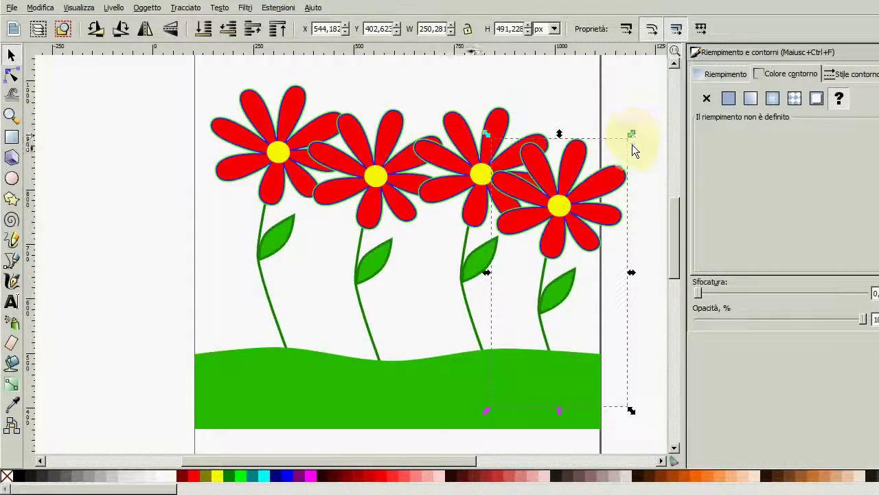
- Shrink the two right-hand flower copies and shift the smallest up and right
mouse_move(631, 135)
mouse_down()
mouse_move(595, 219)
mouse_move(573, 240)
mouse_up()
click(544, 268)
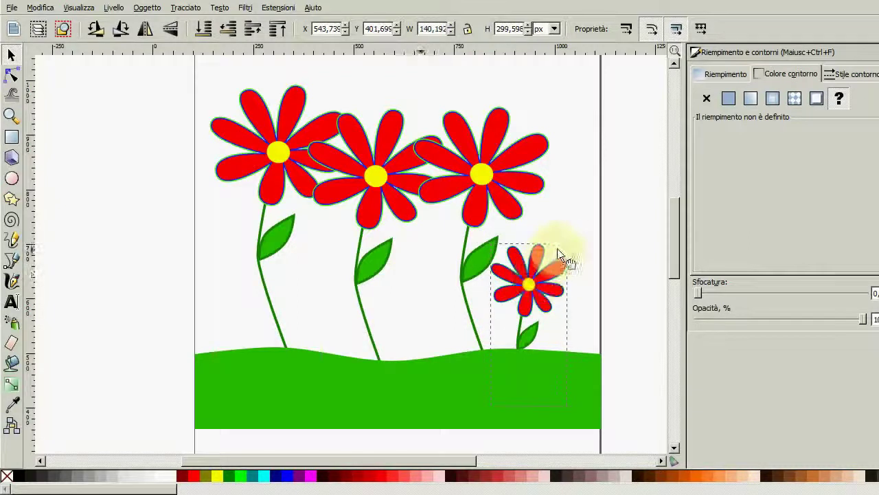
drag(544, 268, 574, 230)
click(487, 192)
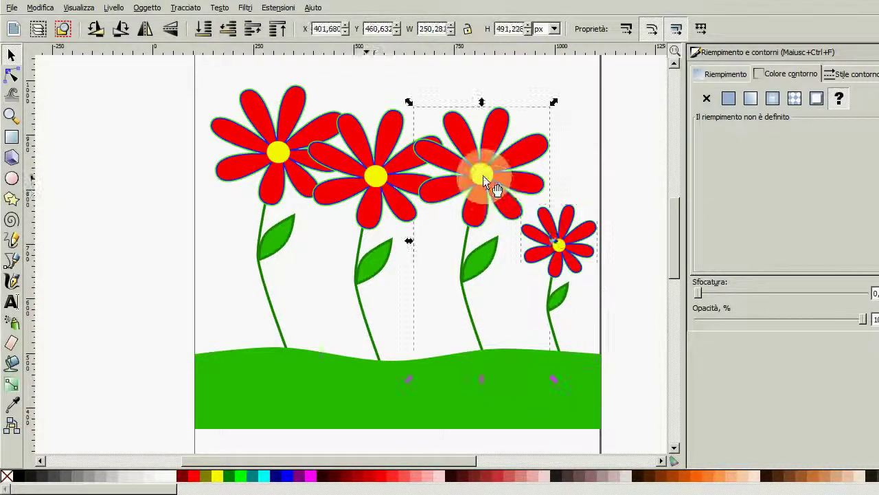
drag(555, 122, 514, 173)
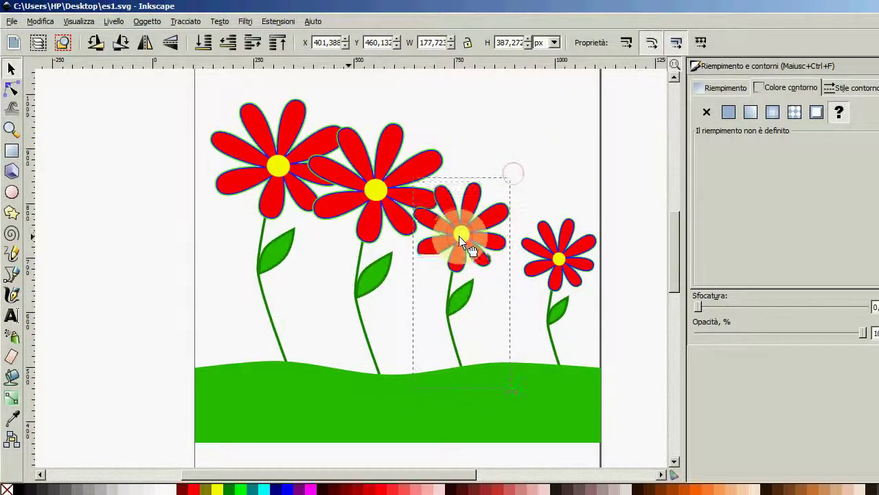
- Enlarge and horizontally mirror the middle flower, then shrink the left one and move it down-left
click(373, 190)
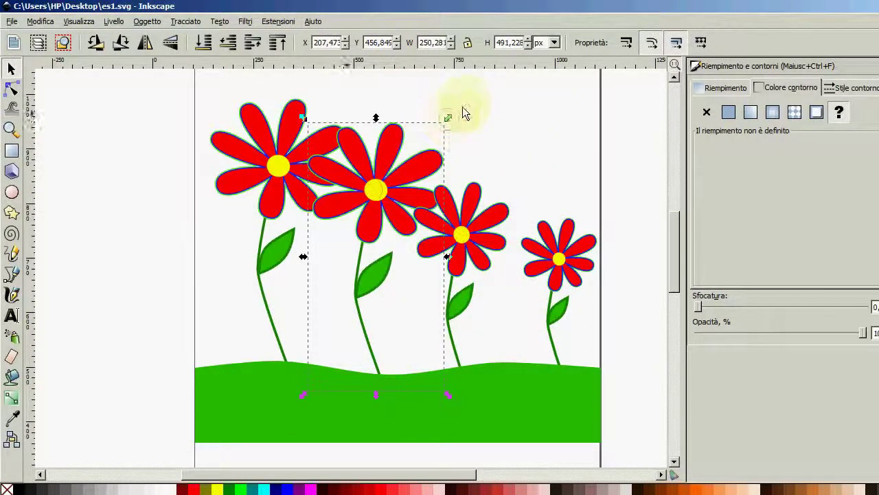
drag(447, 118, 473, 97)
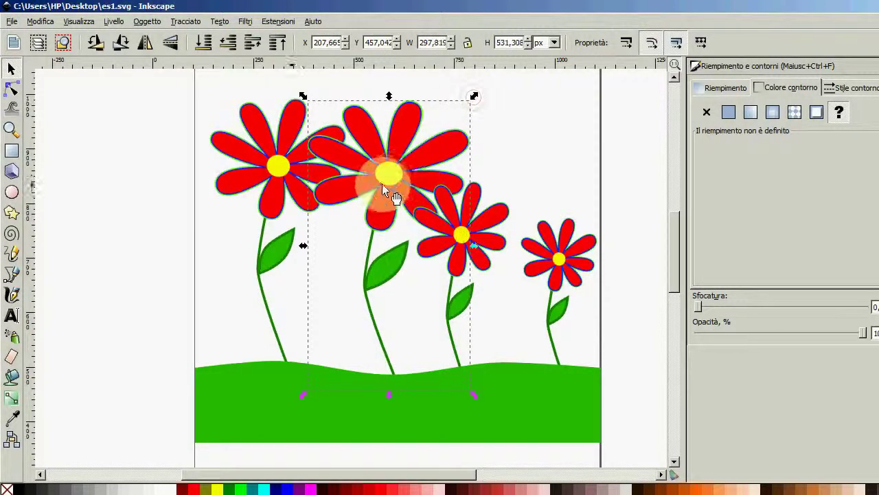
click(145, 44)
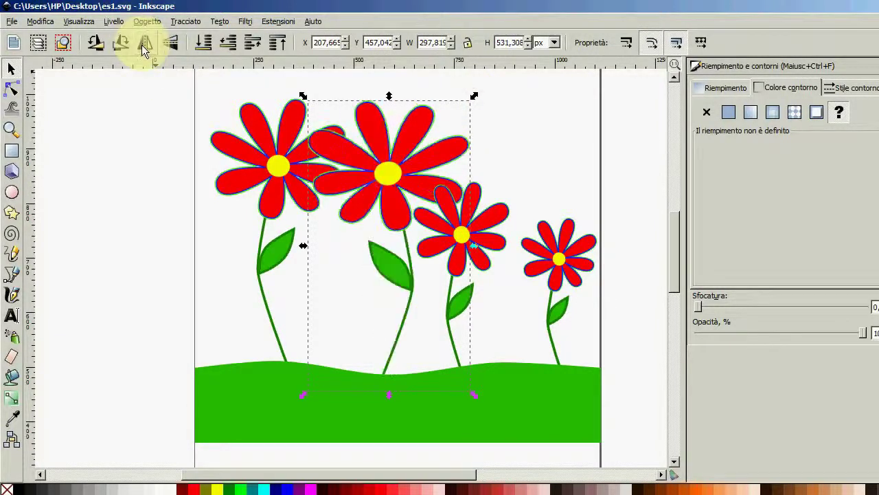
click(272, 166)
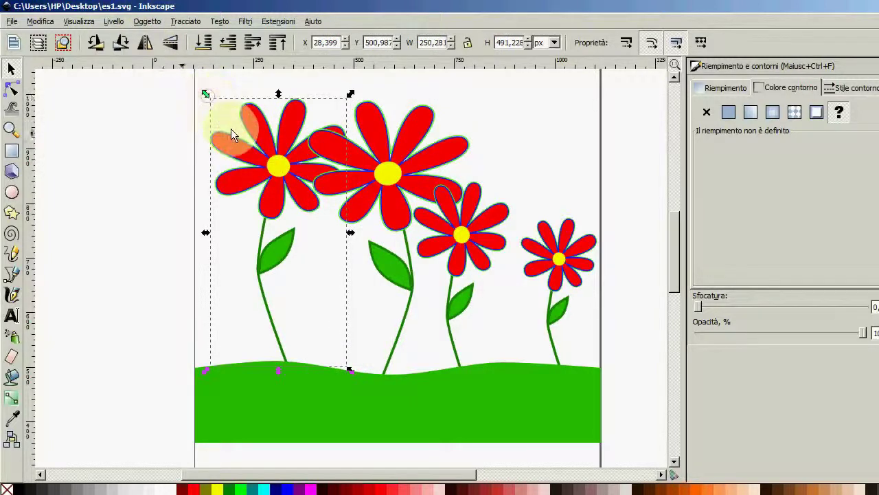
drag(232, 131, 234, 136)
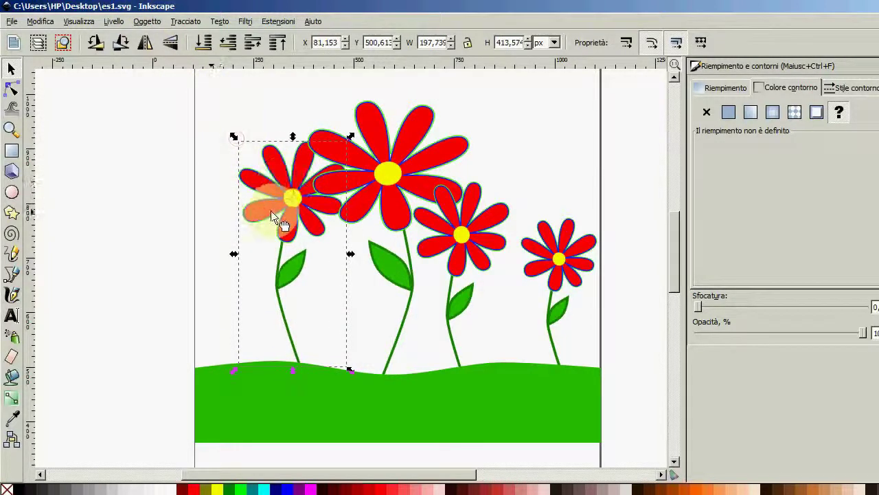
drag(273, 215, 269, 230)
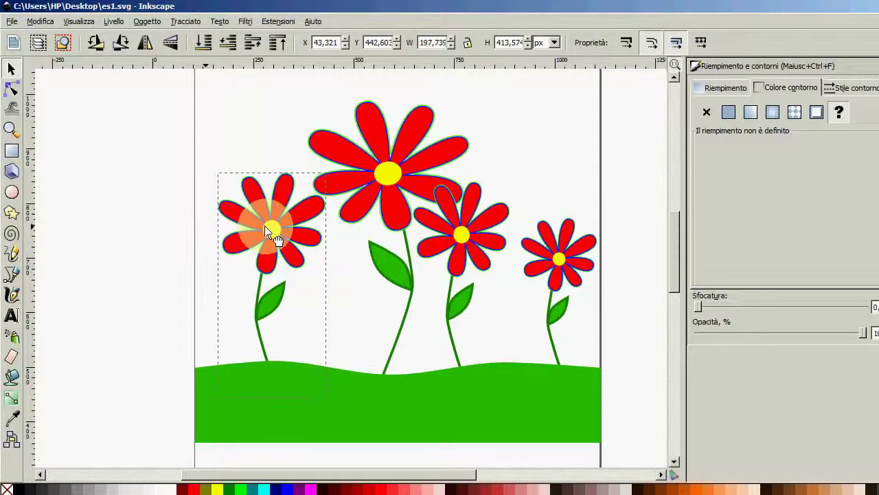
click(151, 131)
scroll(563, 280, up, 2)
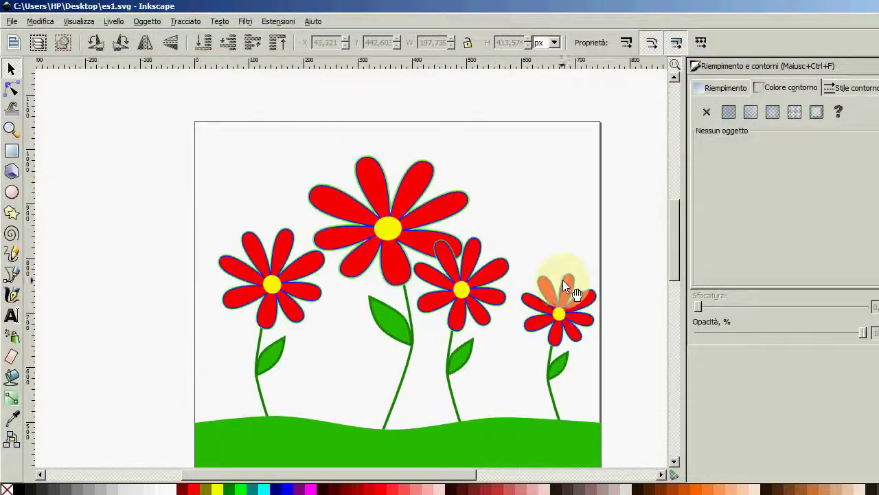
scroll(574, 281, down, 2)
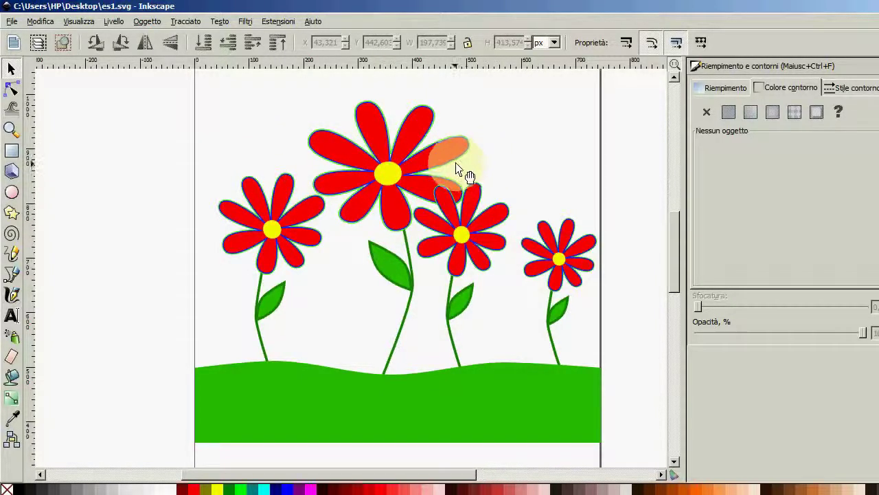
- Duplicate the small right flower twice, moving one copy to the left
click(275, 230)
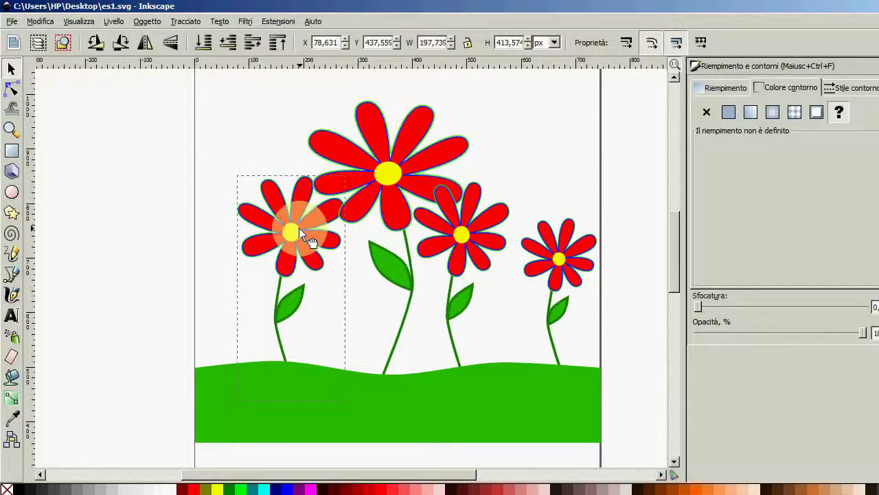
click(556, 261)
key(ctrl+d)
mouse_move(556, 261)
mouse_down()
mouse_move(509, 286)
mouse_move(372, 271)
mouse_move(232, 277)
mouse_up()
key(ctrl+d)
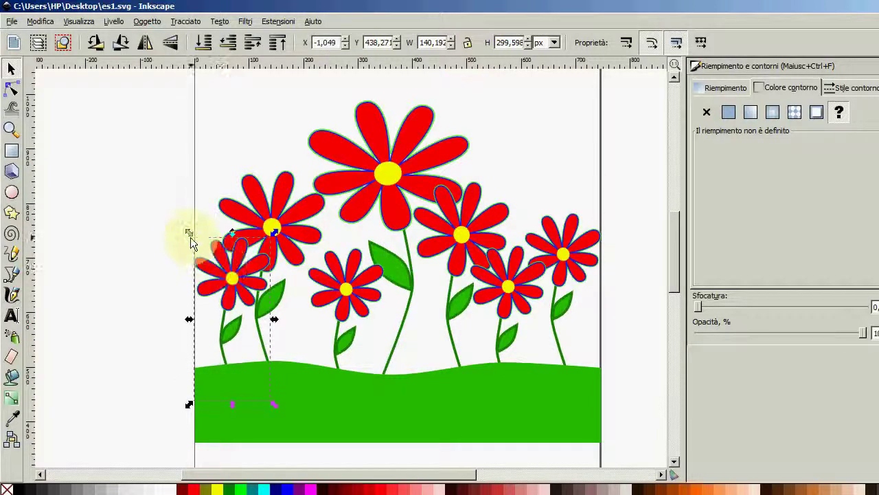
- Shrink the flower copies into tiny flowers at the far left and middle
drag(196, 241, 217, 281)
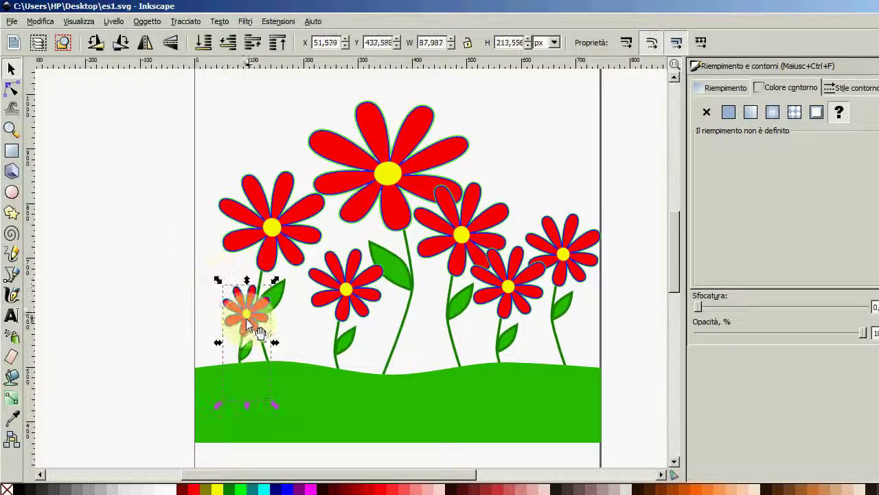
drag(248, 318, 228, 293)
click(346, 292)
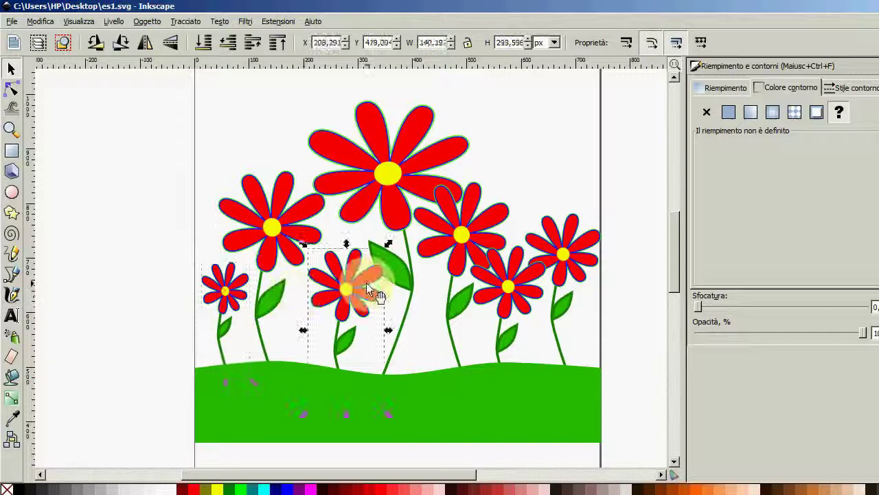
drag(388, 247, 366, 274)
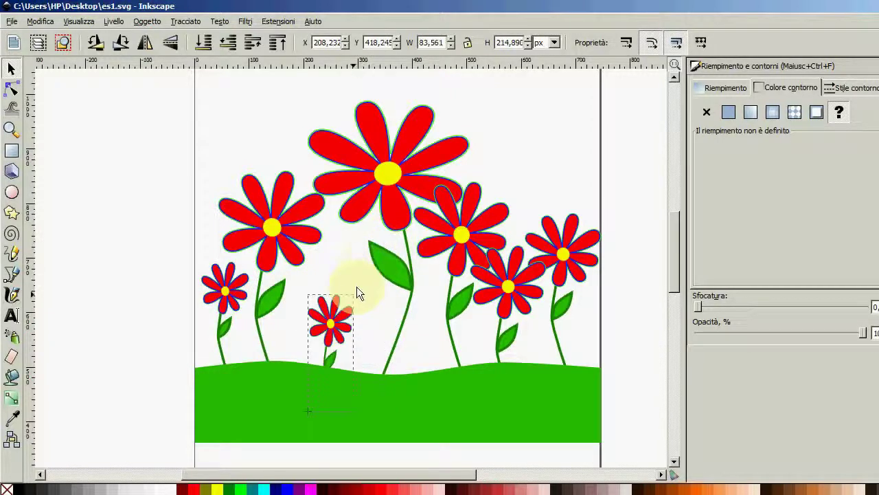
drag(336, 309, 336, 287)
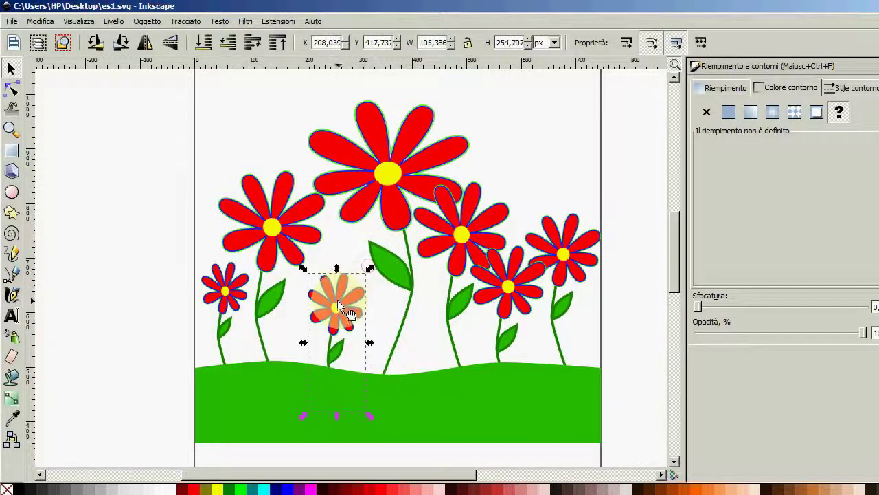
- Shrink the right copy into a tiny flower between the right flowers
click(507, 290)
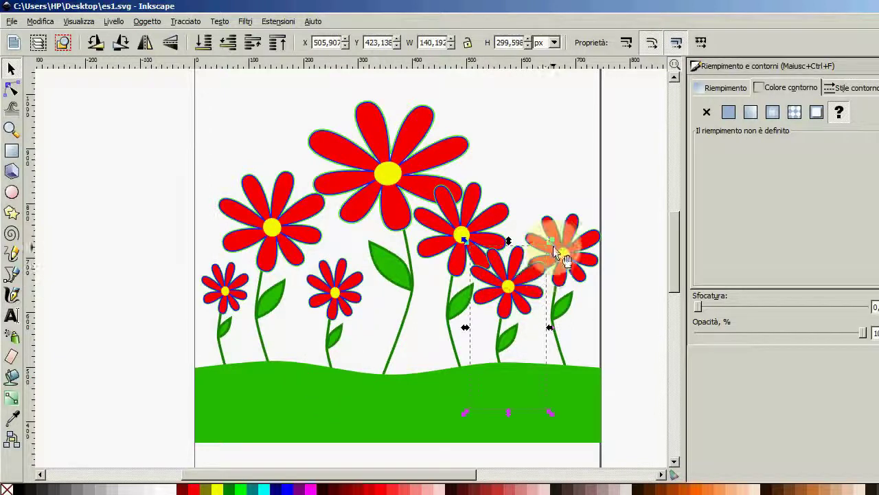
drag(543, 252, 517, 296)
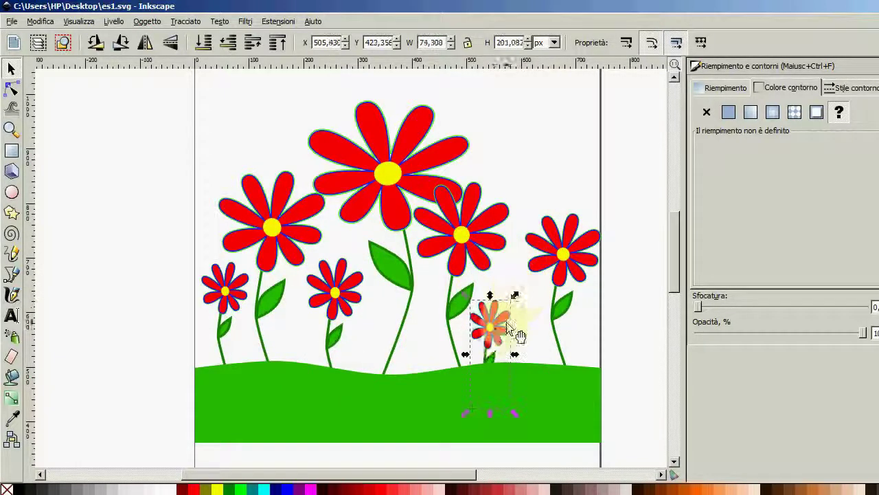
drag(507, 334, 525, 311)
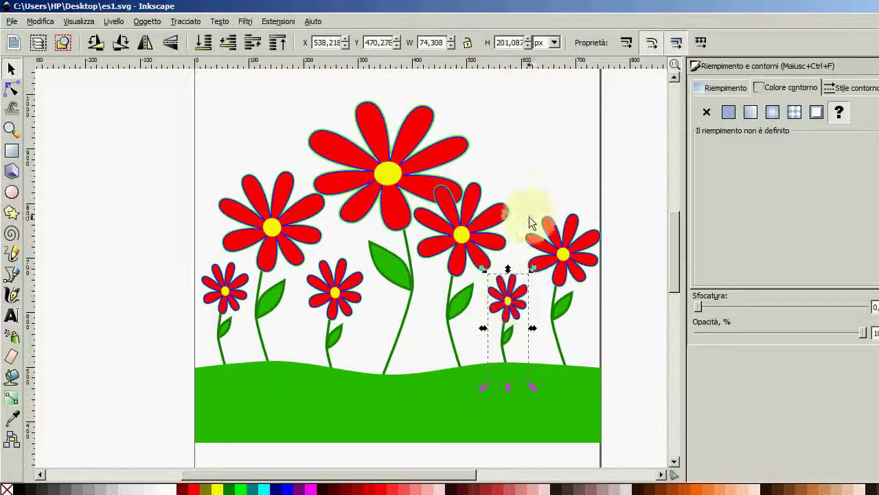
click(547, 178)
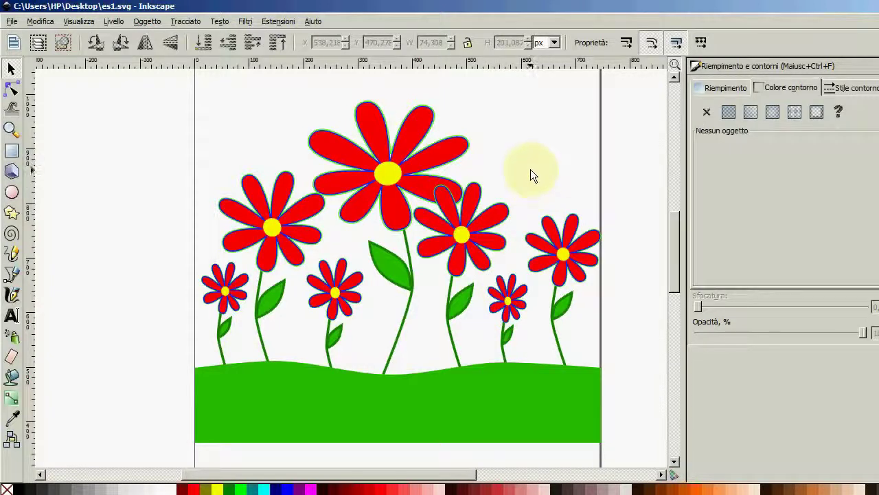